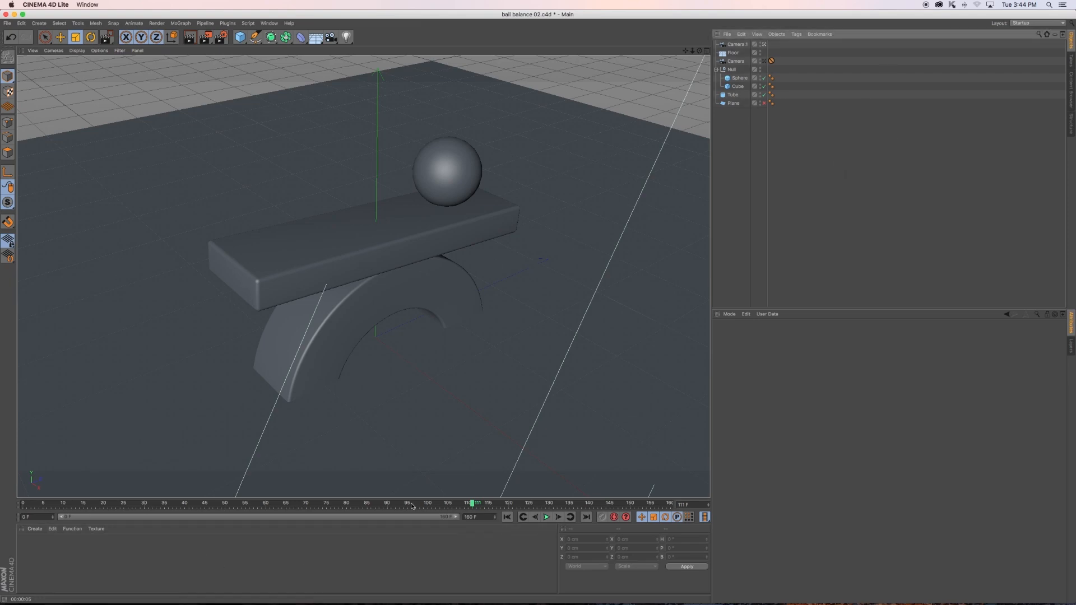
# - Add a Sky object to the scene, give it a Compositing tag, and turn off Seen by Camera
pyautogui.moveTo(315, 38); pyautogui.dragTo(395, 49)
pyautogui.rightClick(732, 48)
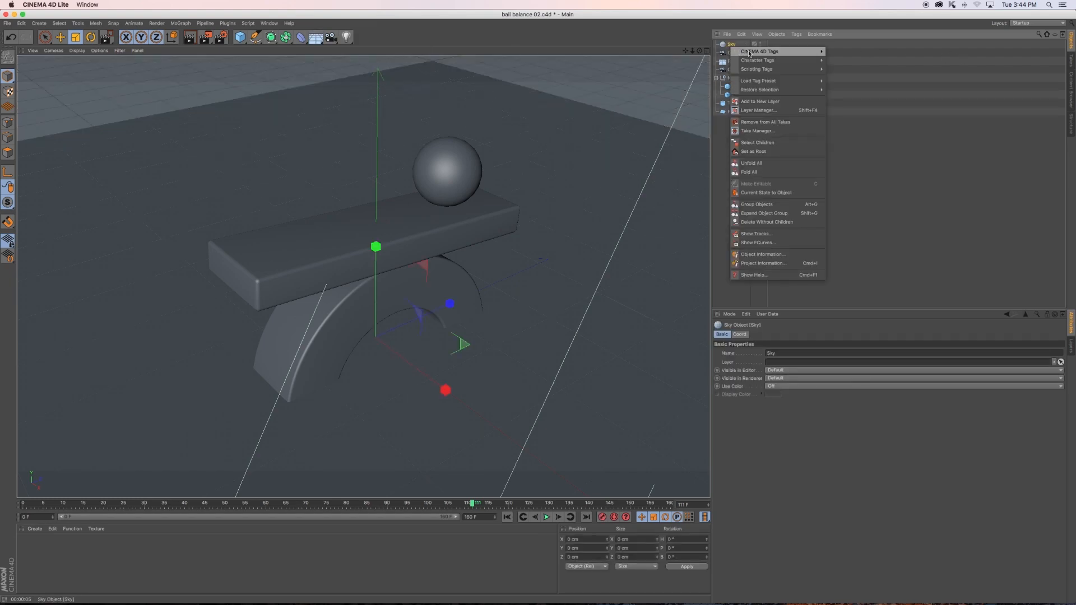
pyautogui.moveTo(796, 51)
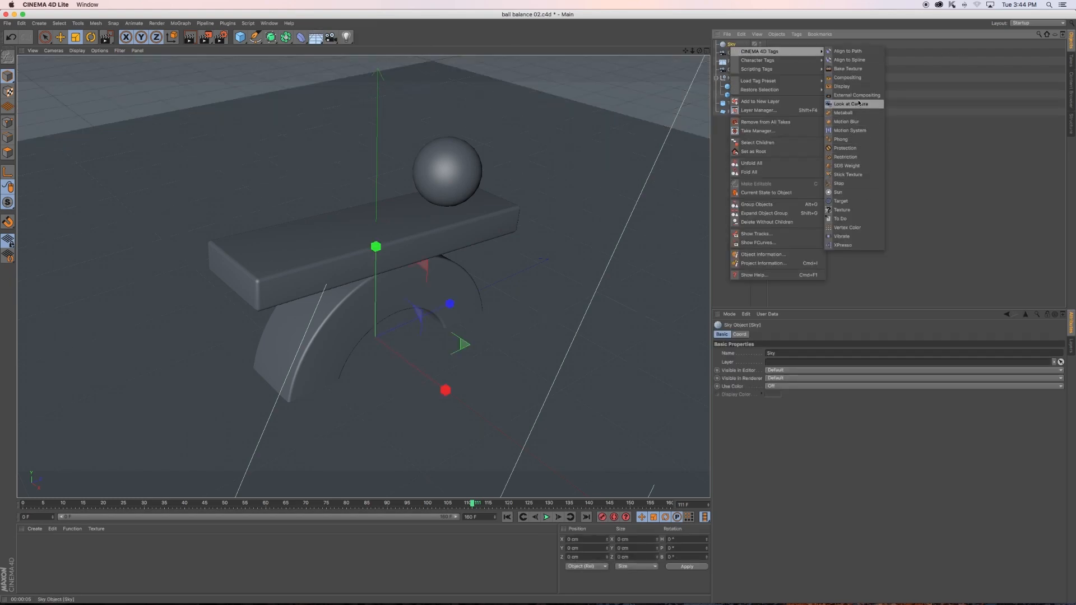
pyautogui.click(848, 77)
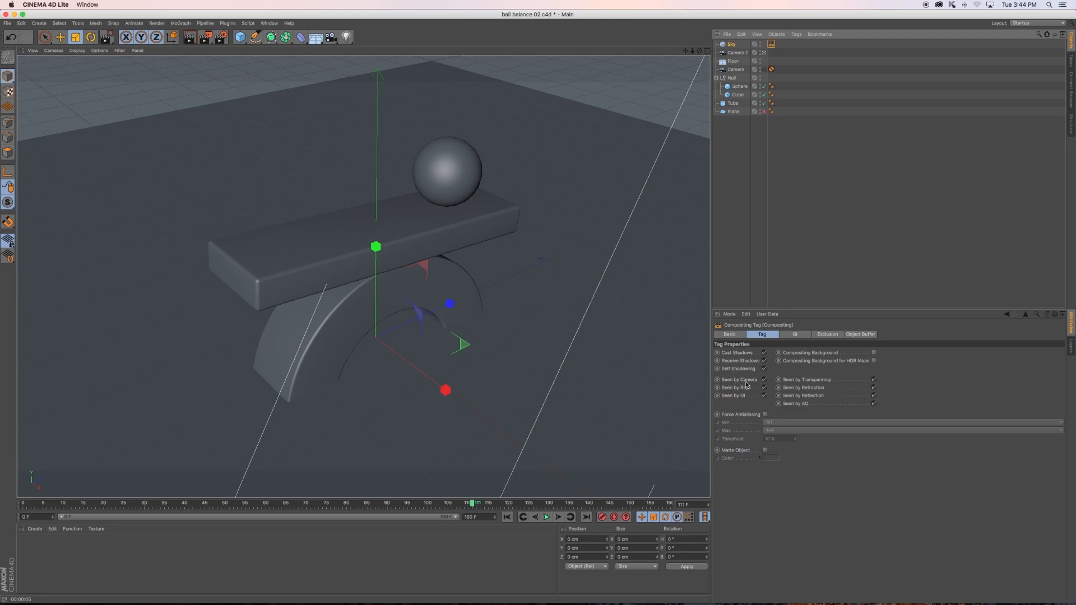
pyautogui.click(764, 379)
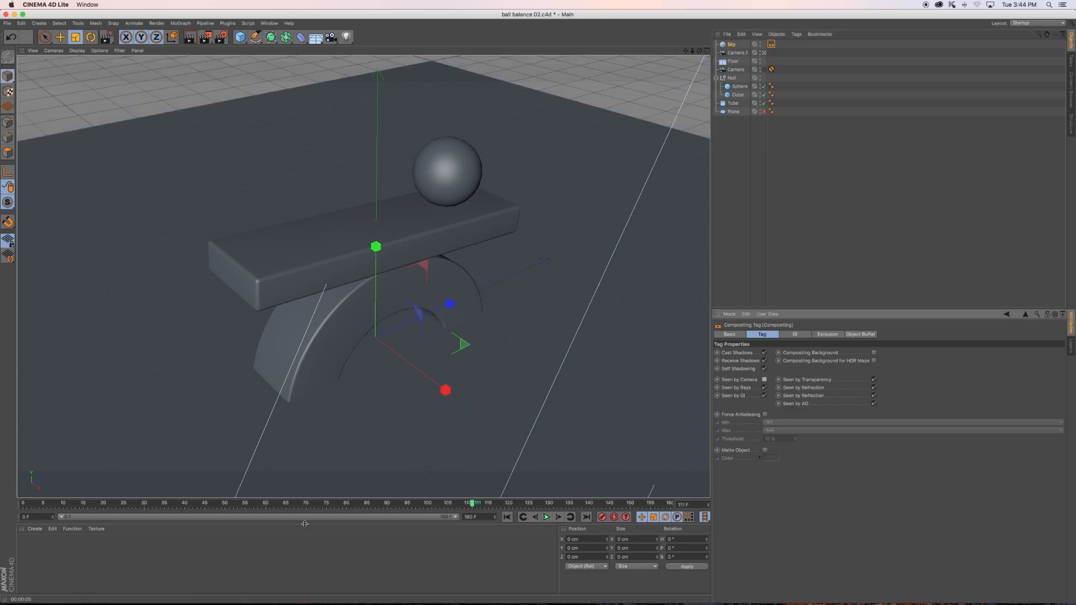
# - Create a new material on the Sky object with Color and Reflectance disabled and only Luminance enabled
pyautogui.doubleClick(145, 554)
pyautogui.moveTo(31, 551); pyautogui.dragTo(732, 46)
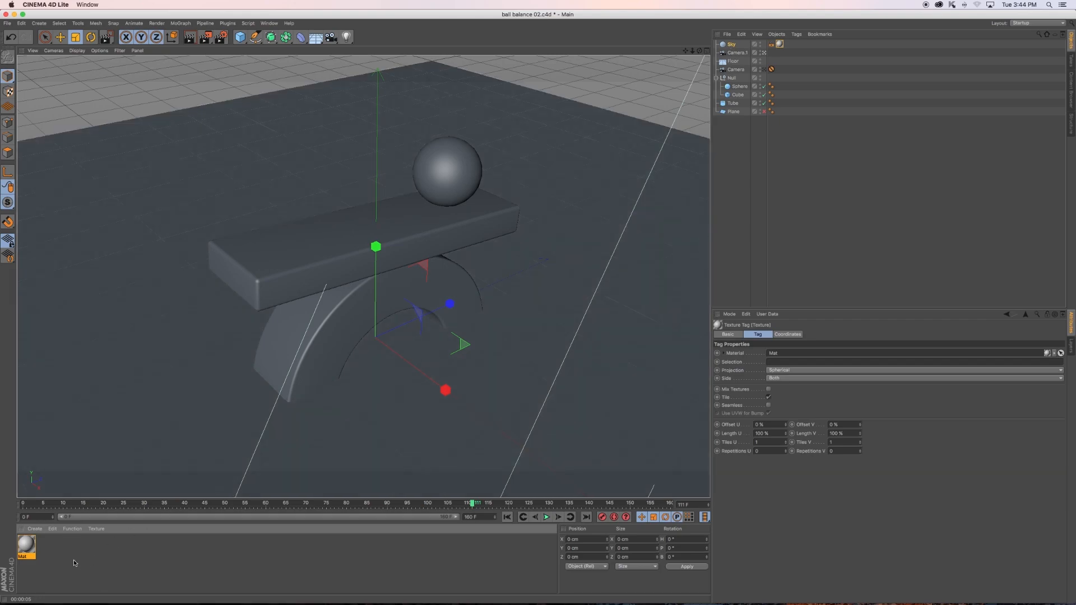
pyautogui.click(30, 548)
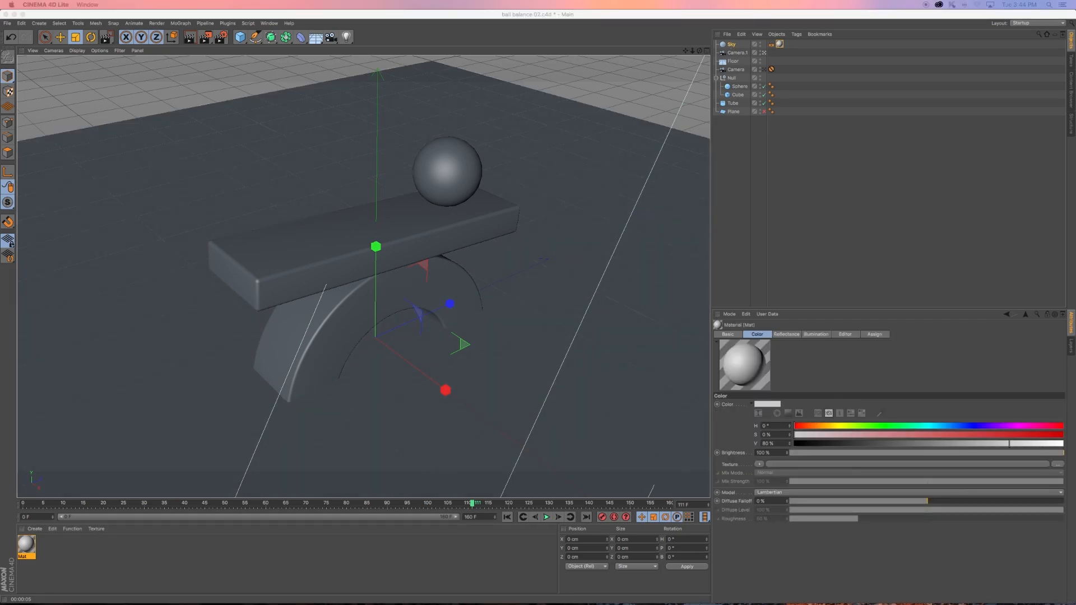
pyautogui.moveTo(672, 211); pyautogui.dragTo(693, 234)
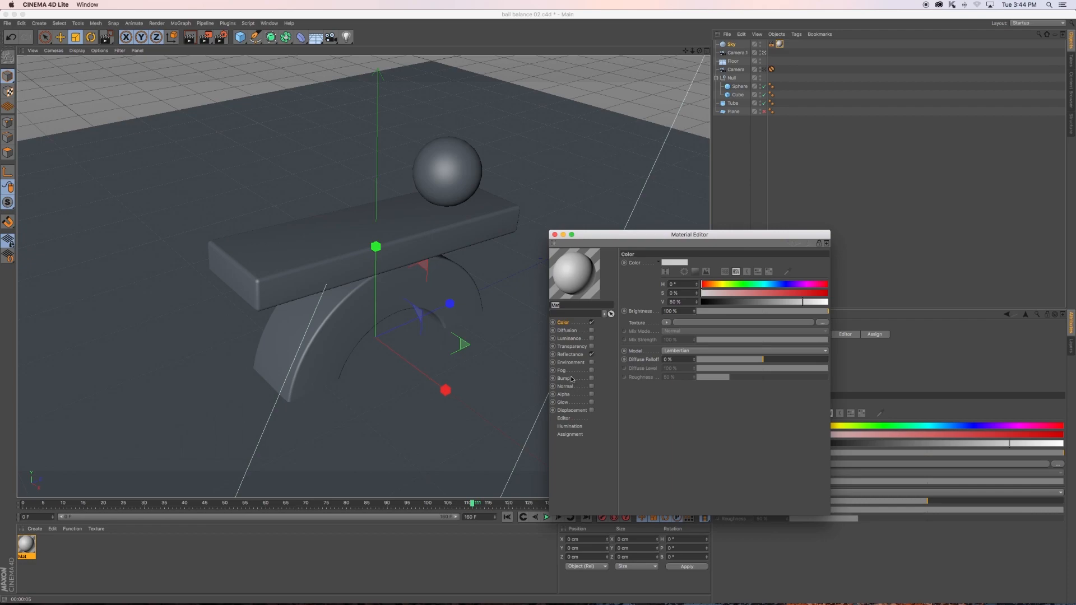
pyautogui.click(591, 323)
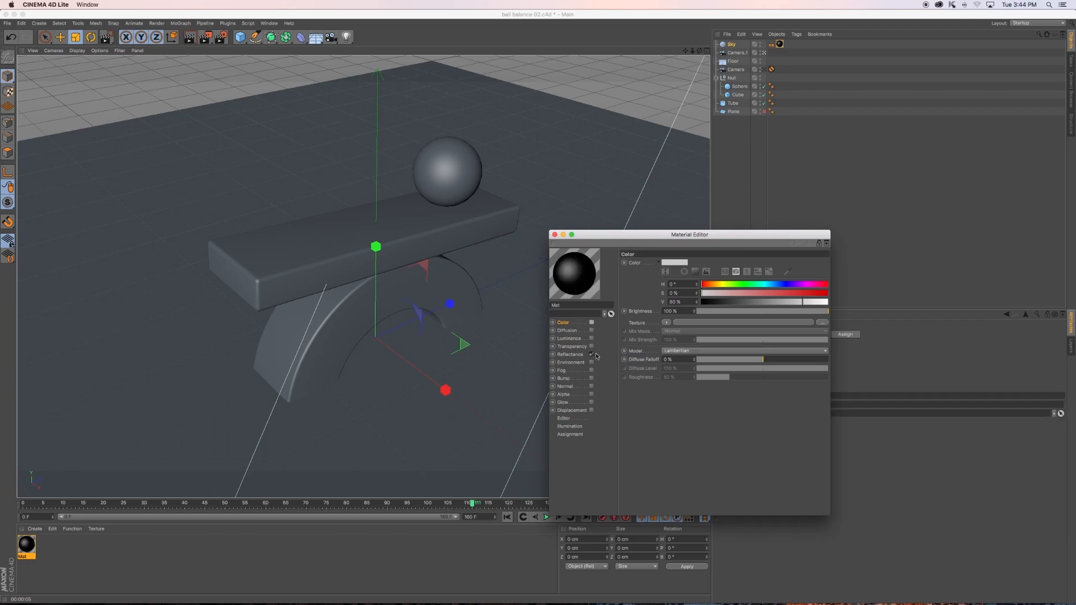
pyautogui.click(590, 355)
pyautogui.click(592, 339)
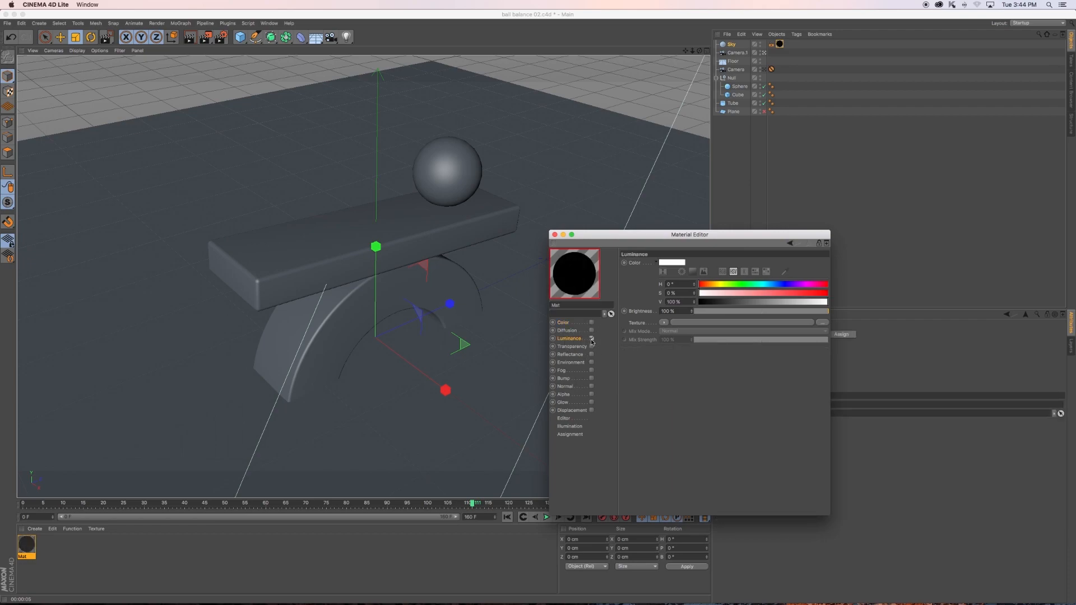
# - Load the environment image as the Luminance texture without copying it to the project, and set Blur Offset and Blur Scale to 8%
pyautogui.click(819, 323)
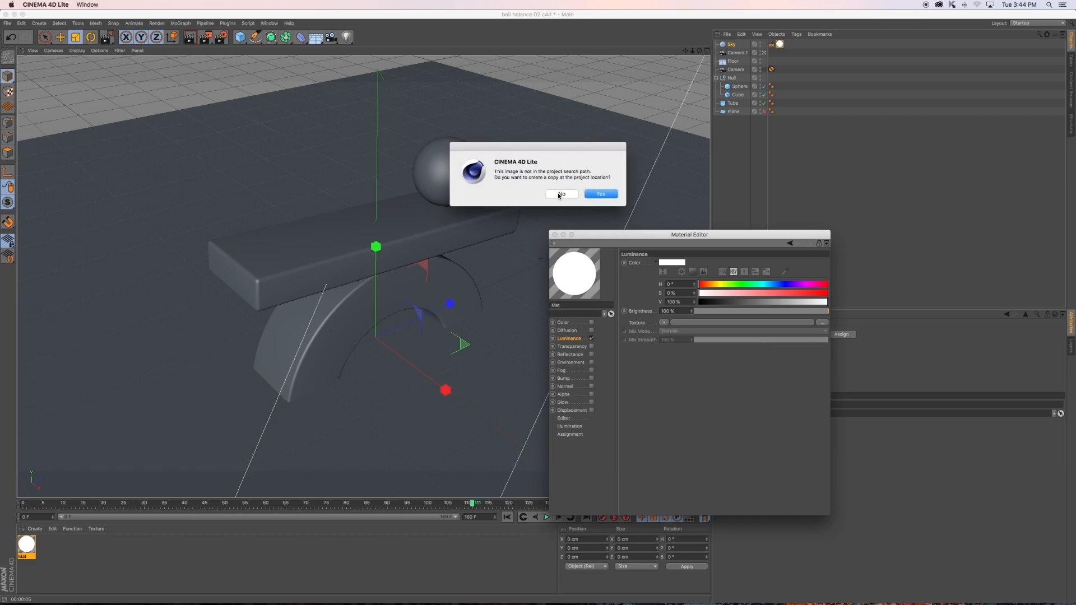
pyautogui.click(561, 194)
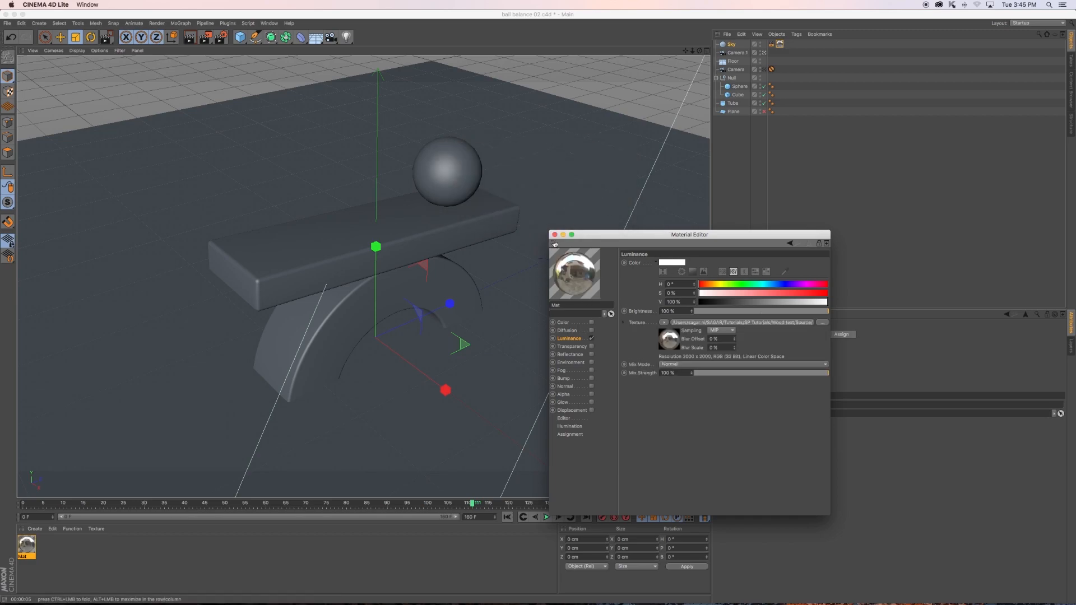
pyautogui.click(714, 340)
pyautogui.write('8')
pyautogui.moveTo(725, 349); pyautogui.dragTo(701, 348)
pyautogui.write('8')
pyautogui.press('Return')
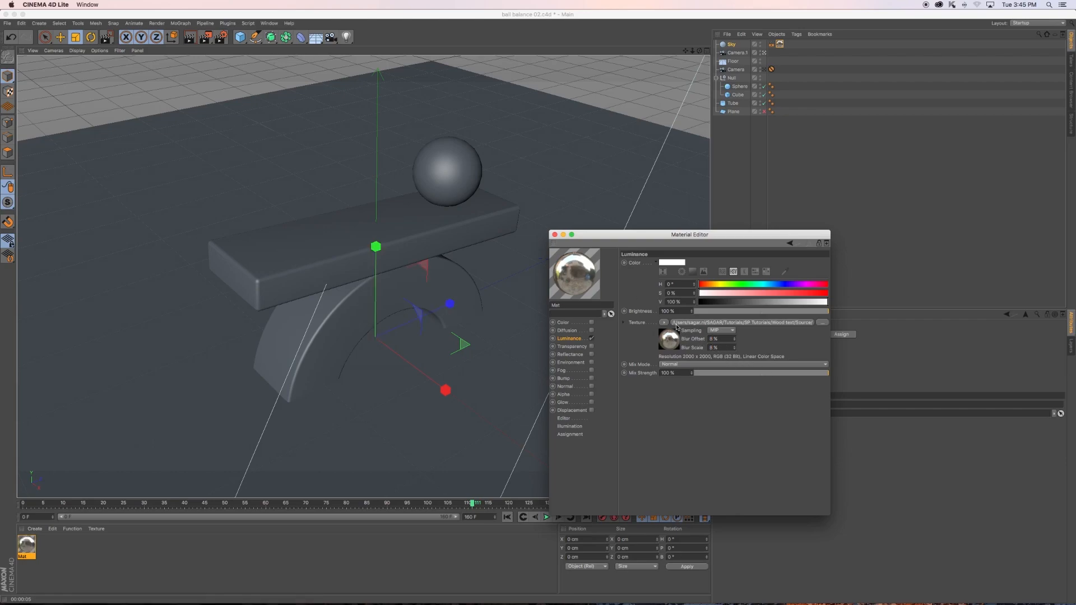
pyautogui.click(555, 235)
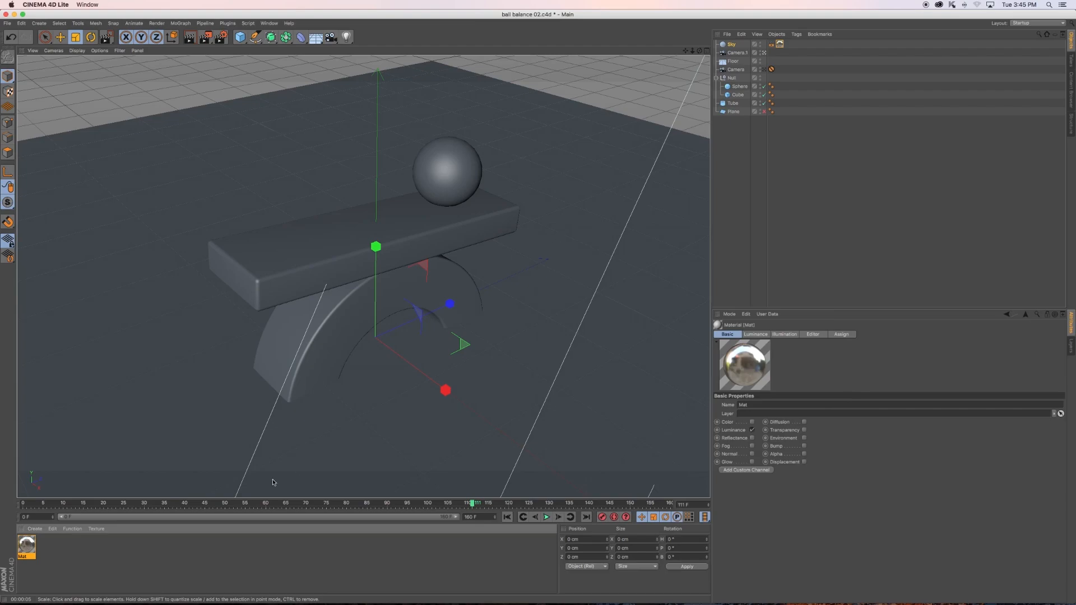
# - Create four new default materials and apply one each to the sphere, the cube plank, the tube arch and the floor
pyautogui.click(119, 547)
pyautogui.doubleClick(99, 552)
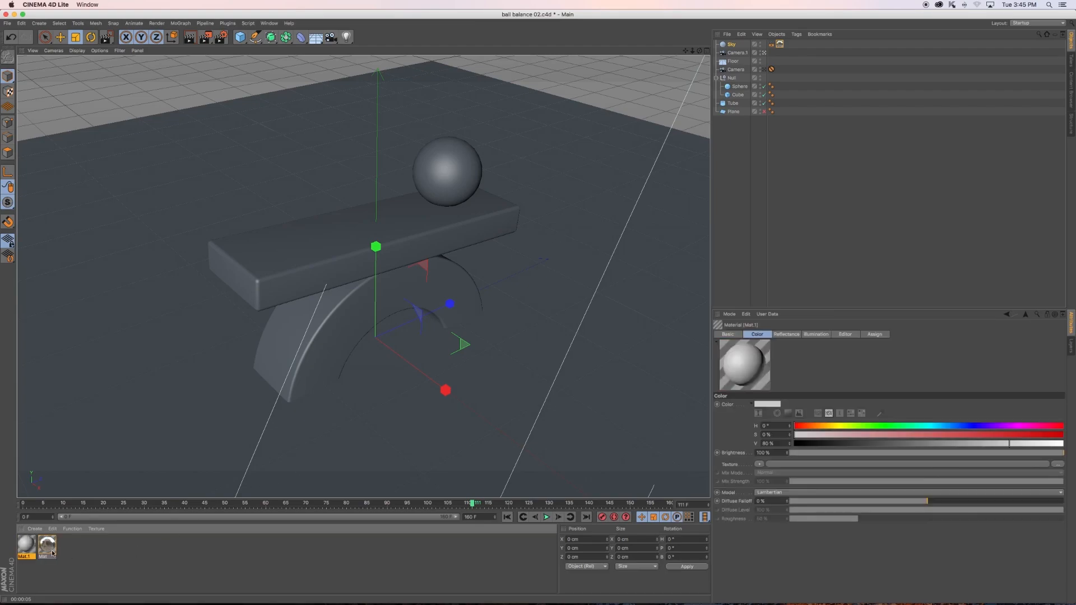
pyautogui.moveTo(25, 544); pyautogui.dragTo(447, 182)
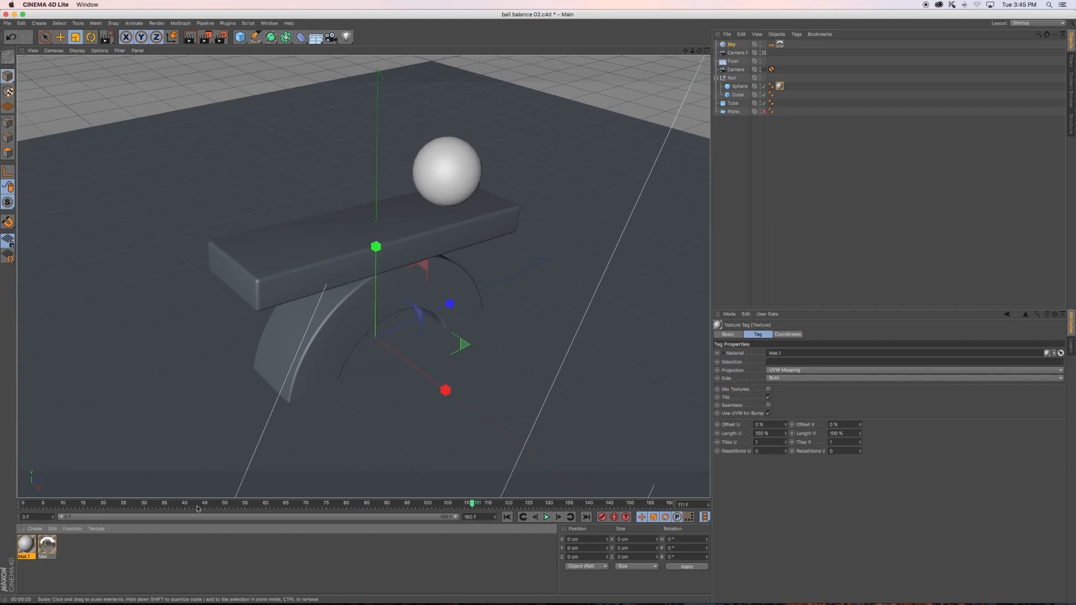
pyautogui.doubleClick(115, 557)
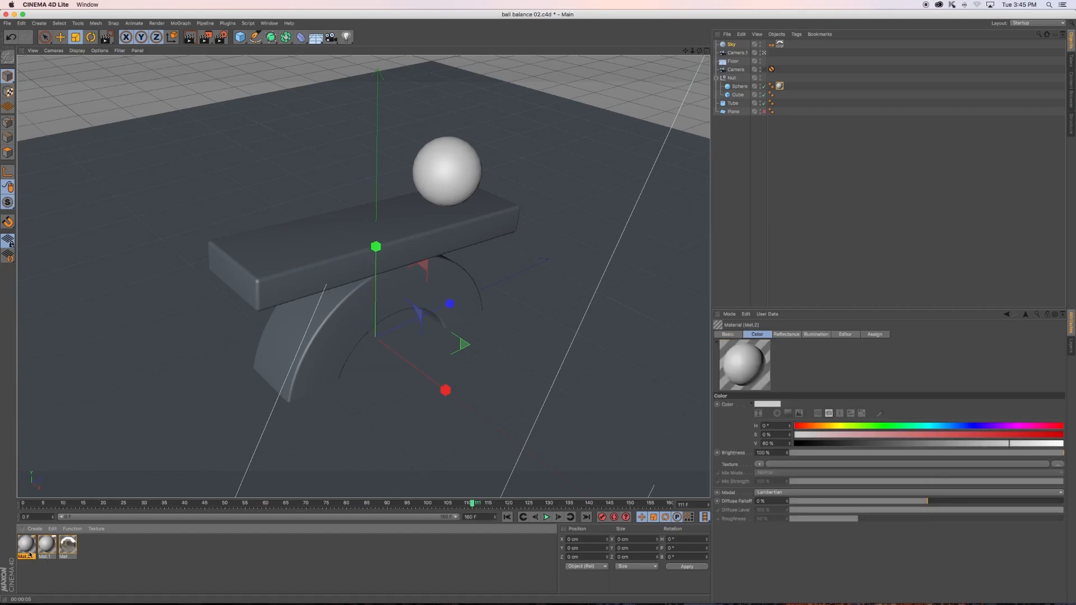
pyautogui.moveTo(29, 555); pyautogui.dragTo(263, 297)
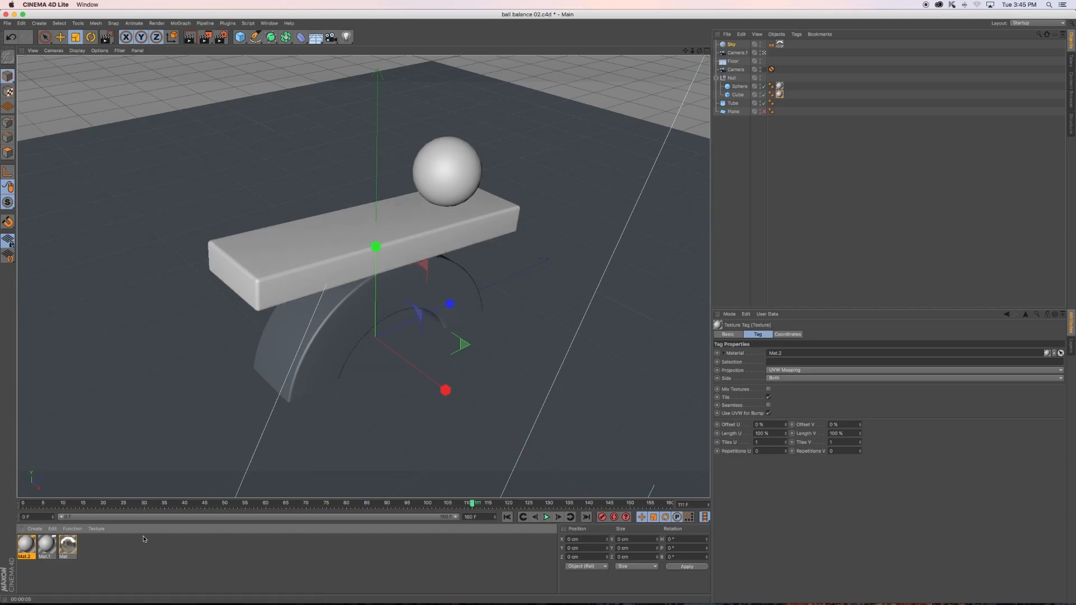
pyautogui.doubleClick(119, 557)
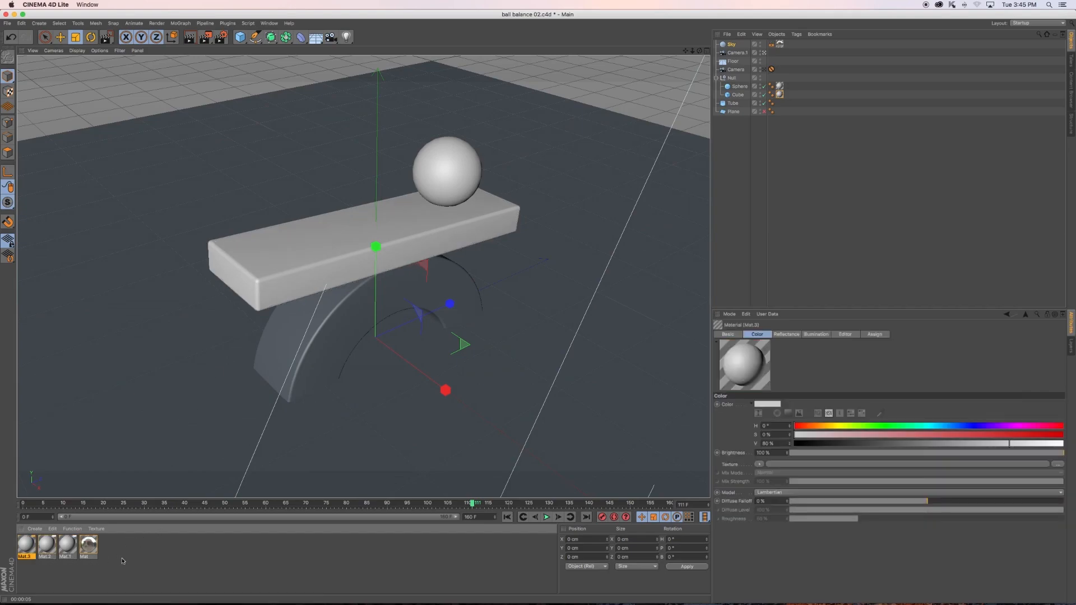
pyautogui.moveTo(29, 548); pyautogui.dragTo(308, 355)
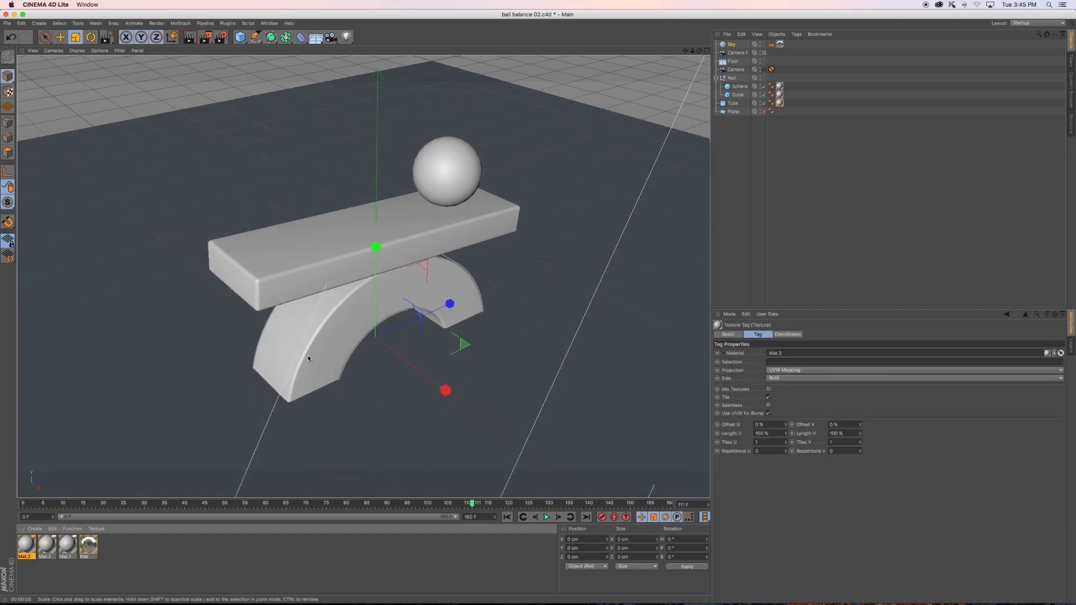
pyautogui.doubleClick(146, 549)
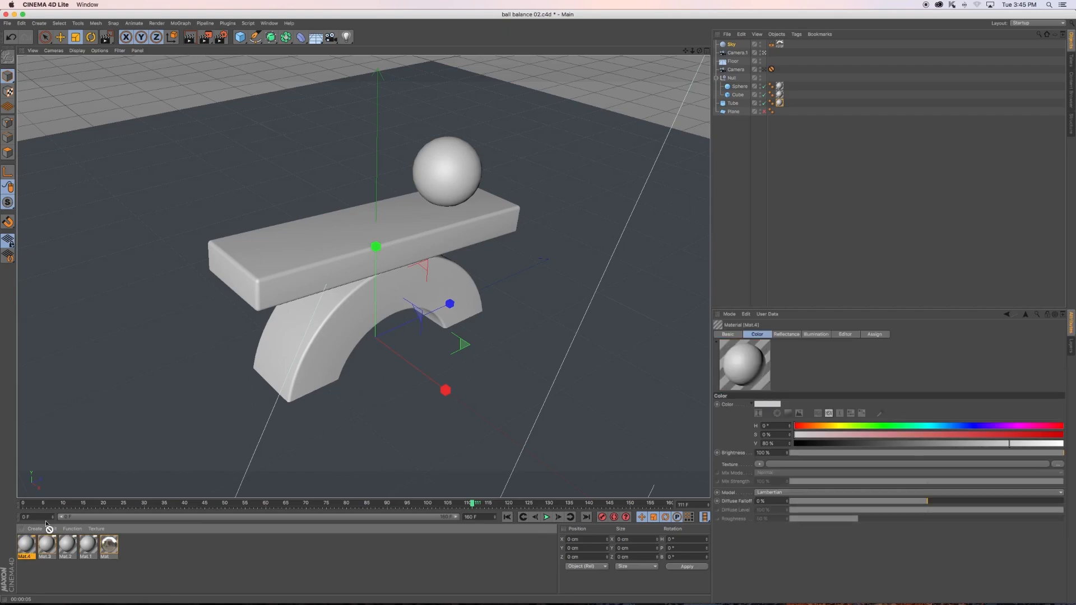
pyautogui.moveTo(25, 545); pyautogui.dragTo(161, 409)
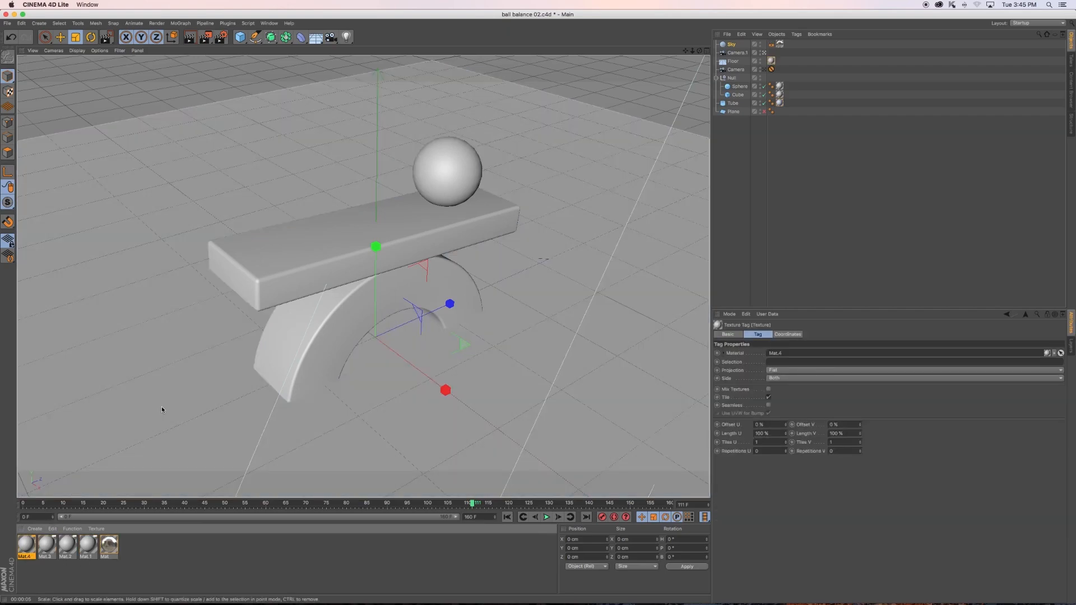
# - Render a preview of the scene in the viewport, then clear the selection
pyautogui.press('super+r')
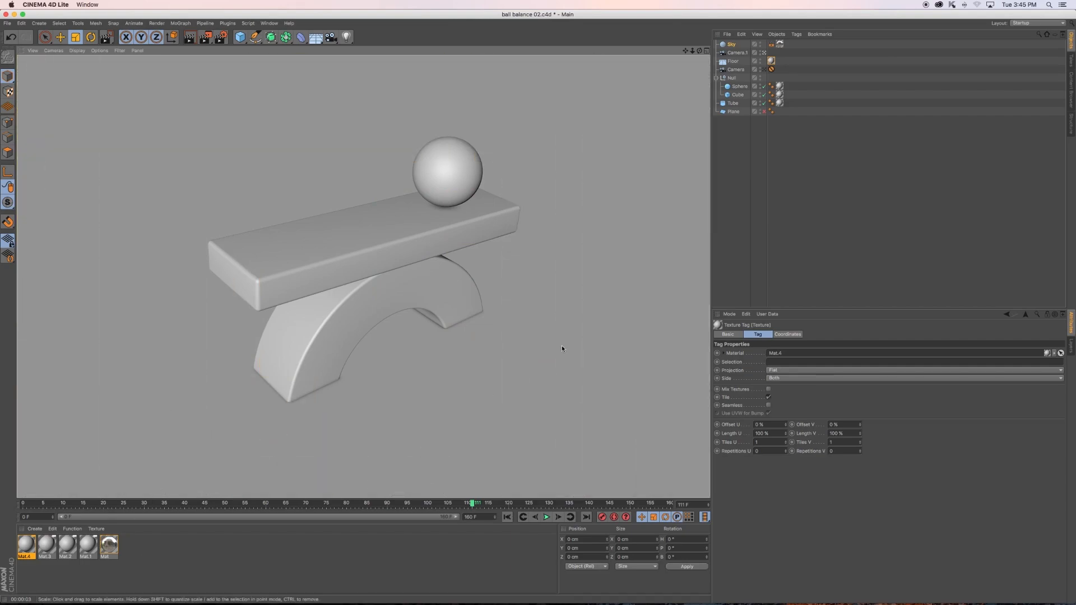
pyautogui.click(871, 198)
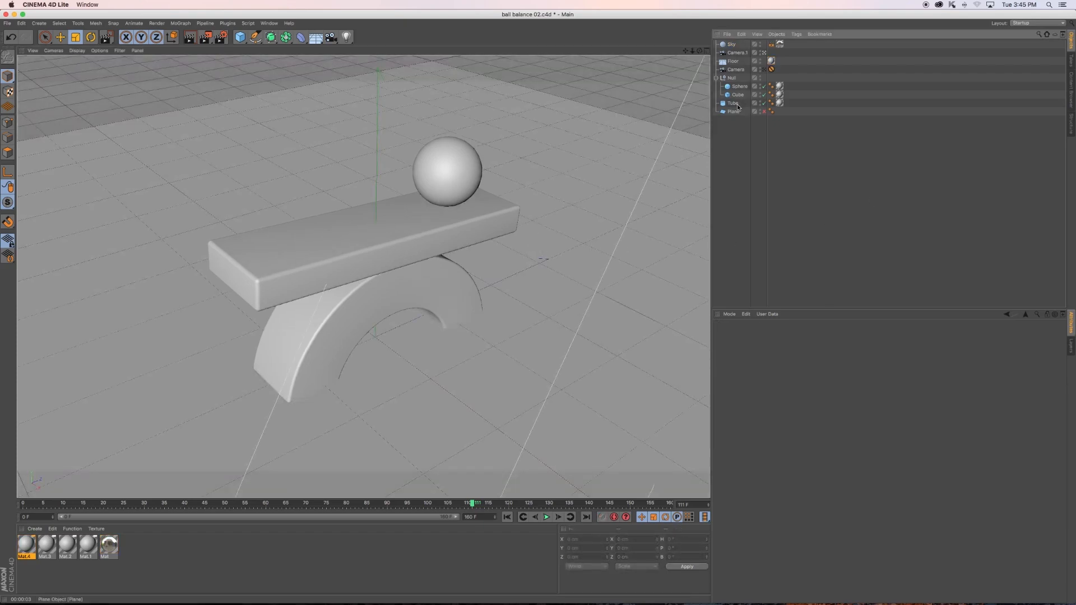
# - Open the cube plank's material Mat.2 for editing and show the spectrum color picker for its Luminance channel
pyautogui.click(346, 267)
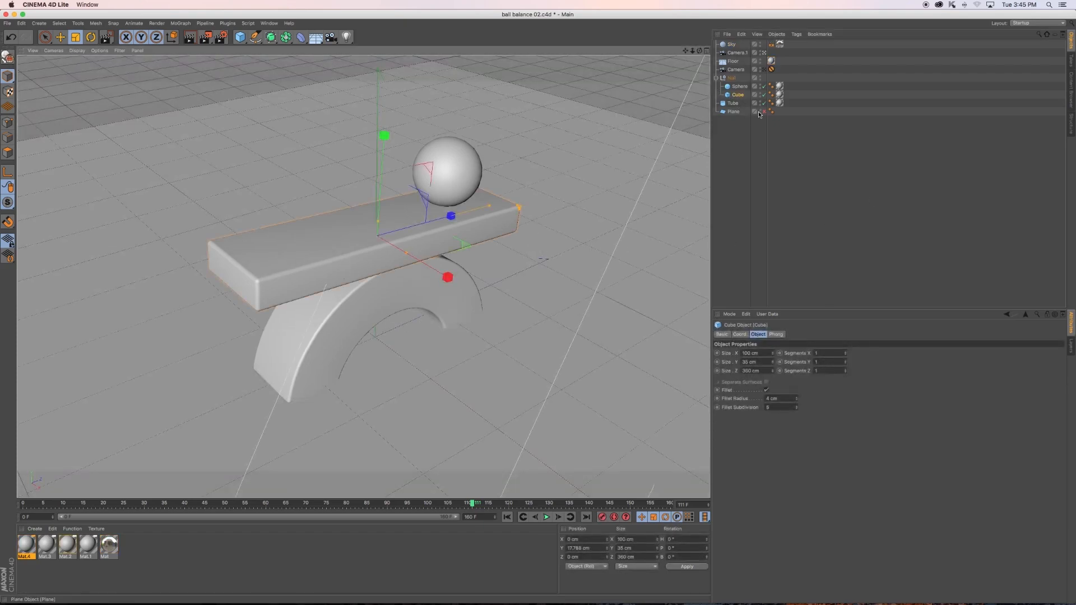
pyautogui.click(72, 548)
pyautogui.doubleClick(72, 548)
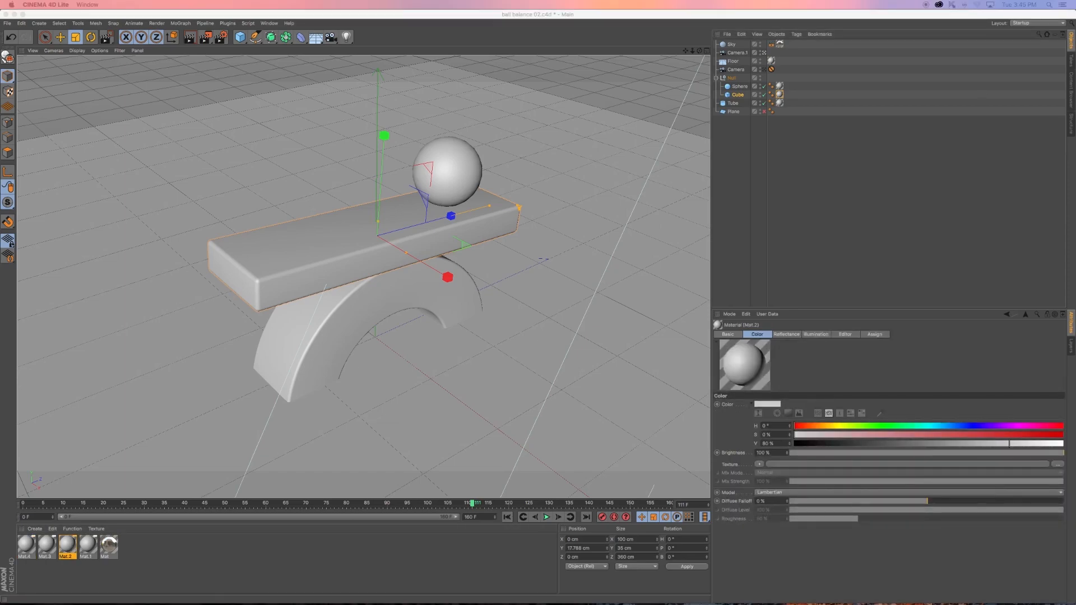
pyautogui.moveTo(925, 154); pyautogui.dragTo(742, 303)
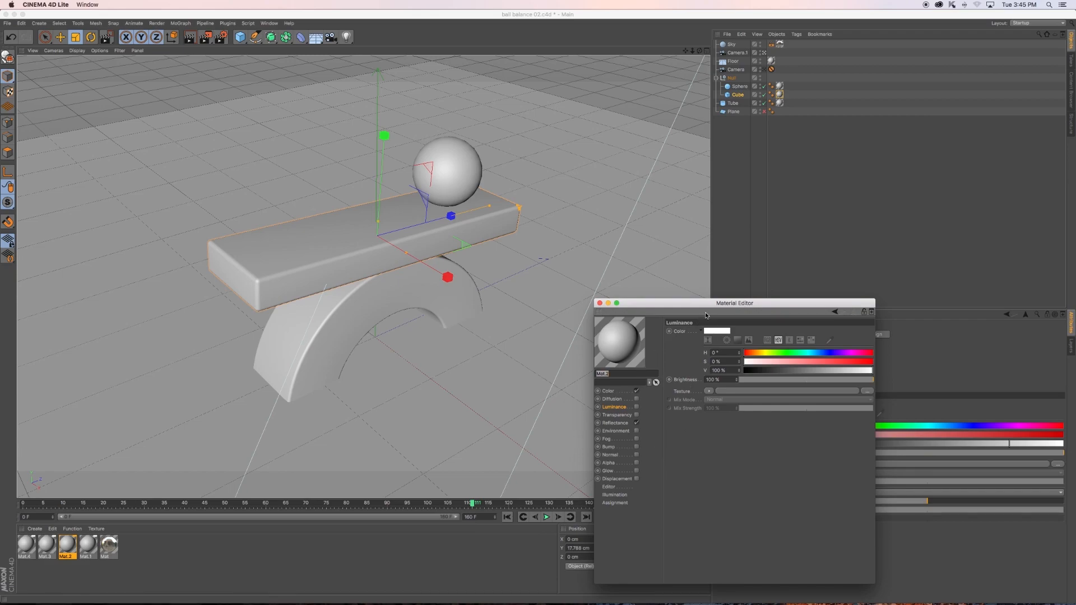
pyautogui.moveTo(714, 307); pyautogui.dragTo(711, 306)
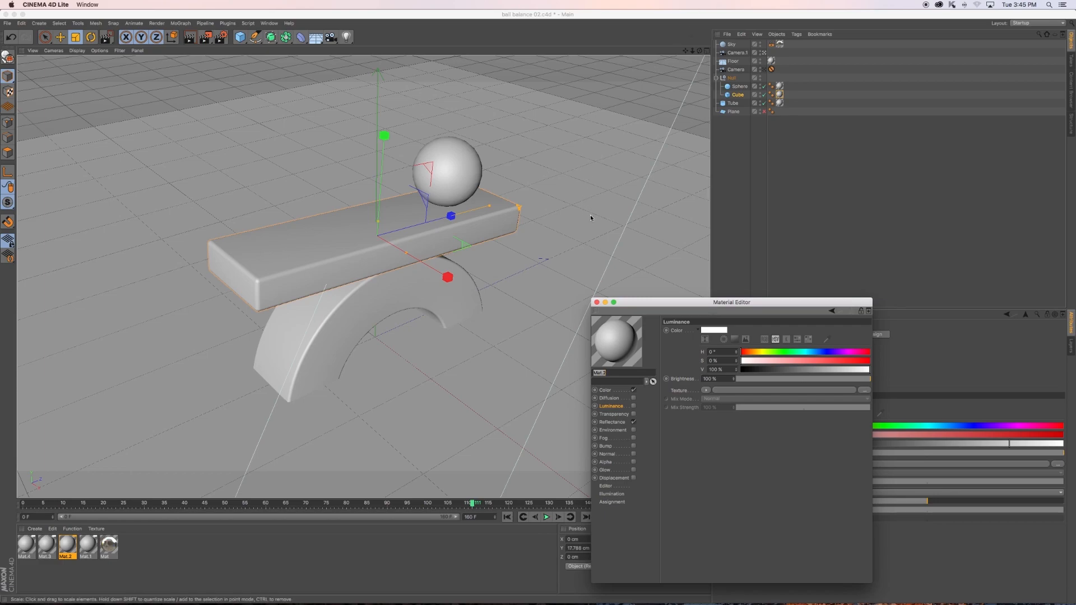
pyautogui.click(735, 340)
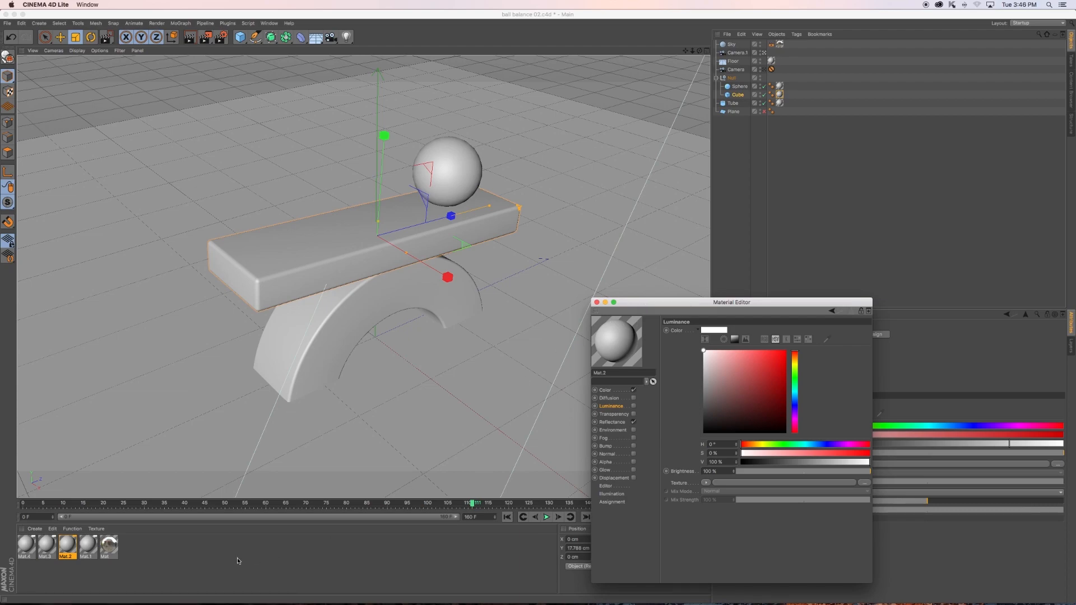
# - Set the Color of the floor material Mat.4 to a pinkish red with about 73% saturation and 100% value
pyautogui.click(25, 546)
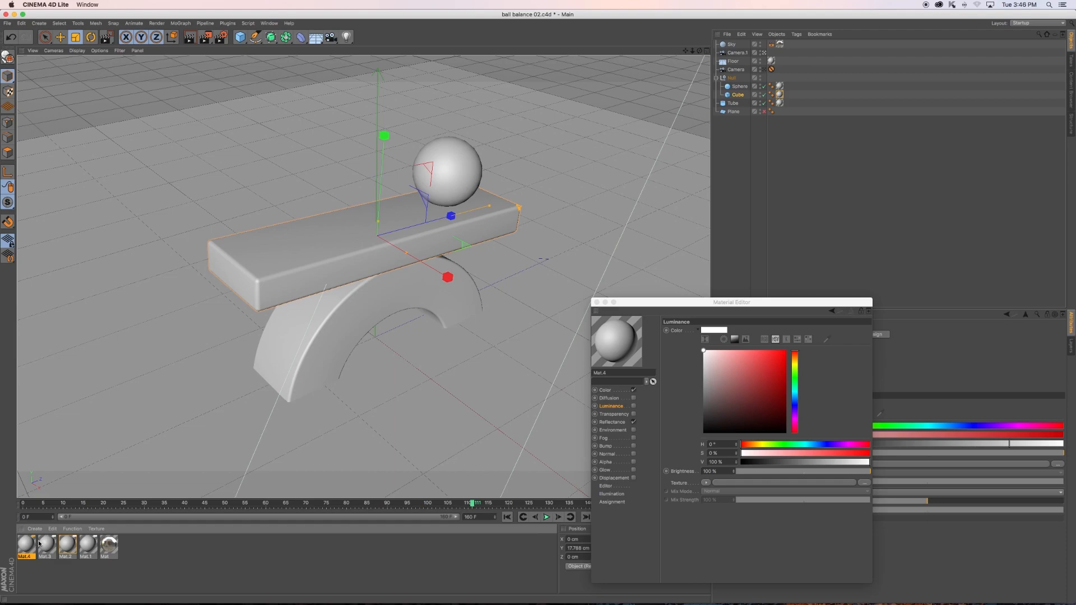
pyautogui.moveTo(758, 304); pyautogui.dragTo(762, 286)
pyautogui.click(610, 373)
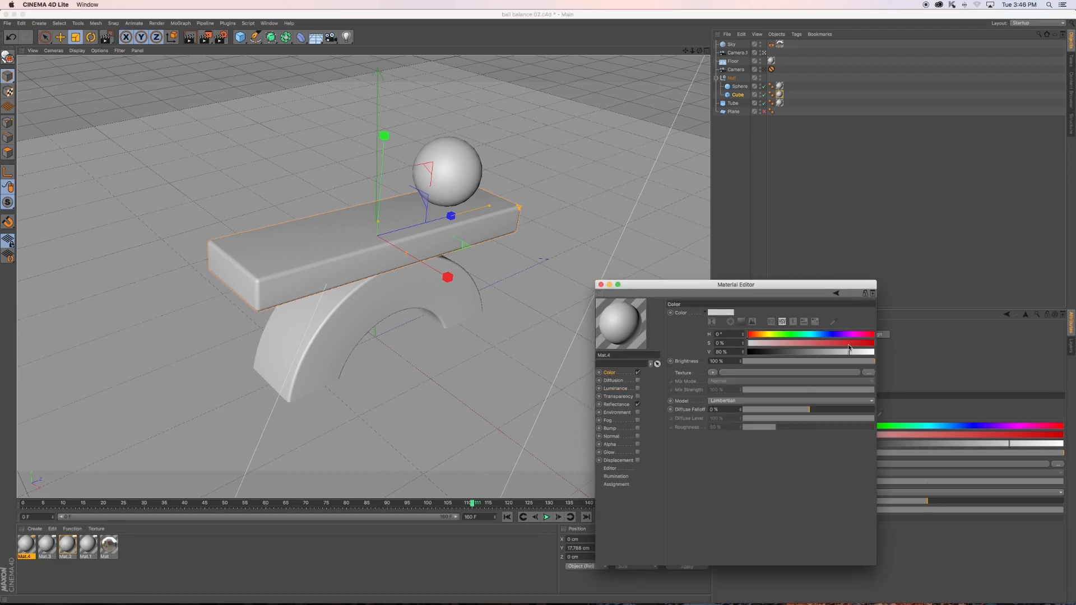
pyautogui.click(742, 323)
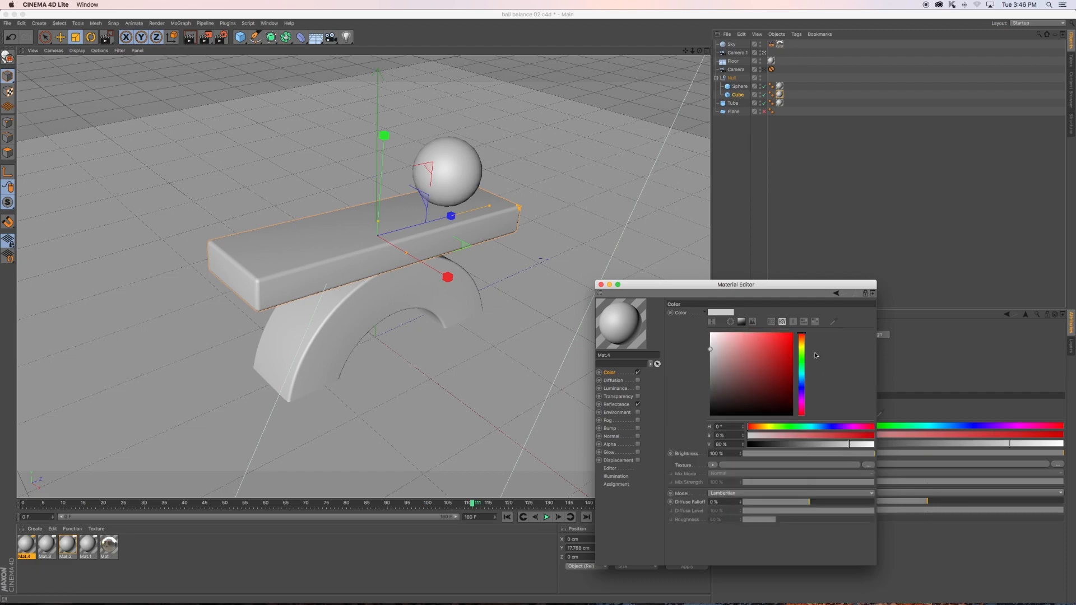
pyautogui.moveTo(801, 408); pyautogui.dragTo(802, 413)
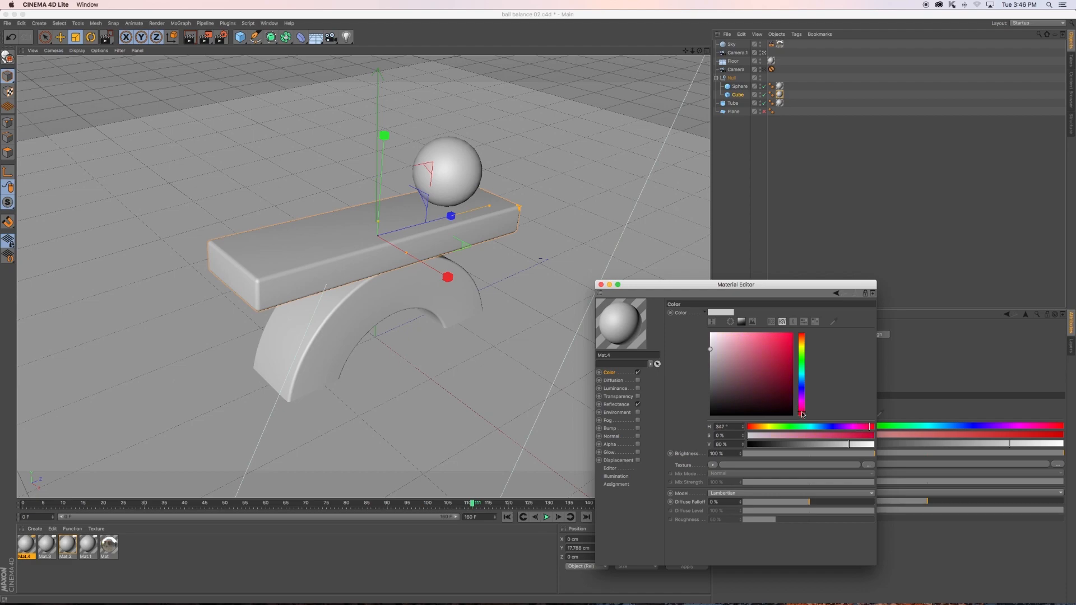
pyautogui.moveTo(778, 376); pyautogui.dragTo(769, 333)
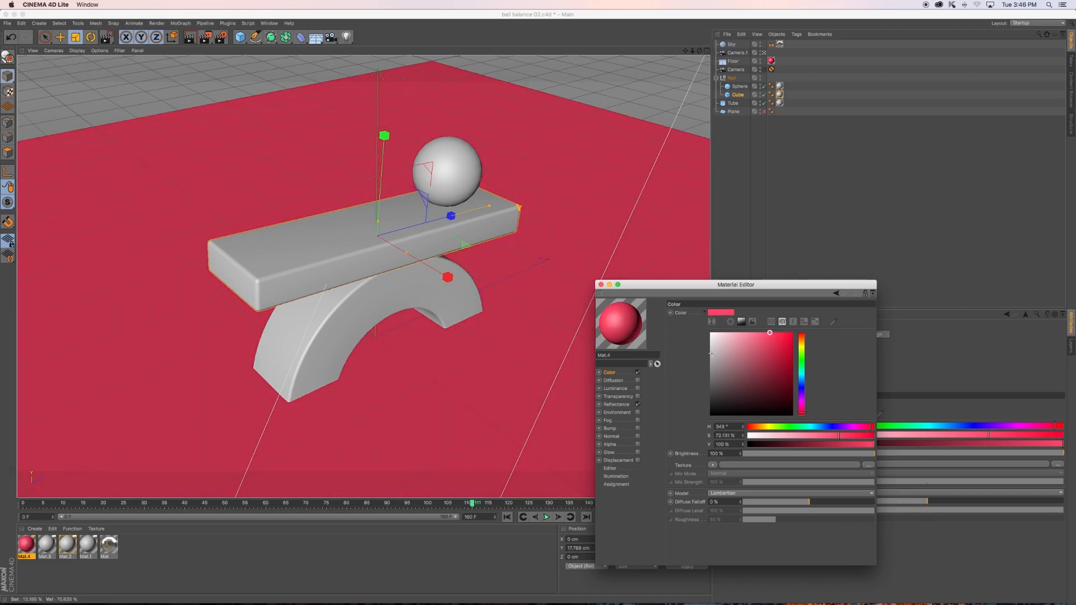
# - Enable Luminance on Mat.4 with a pinkish red color sampled from the material's preview sphere
pyautogui.click(615, 388)
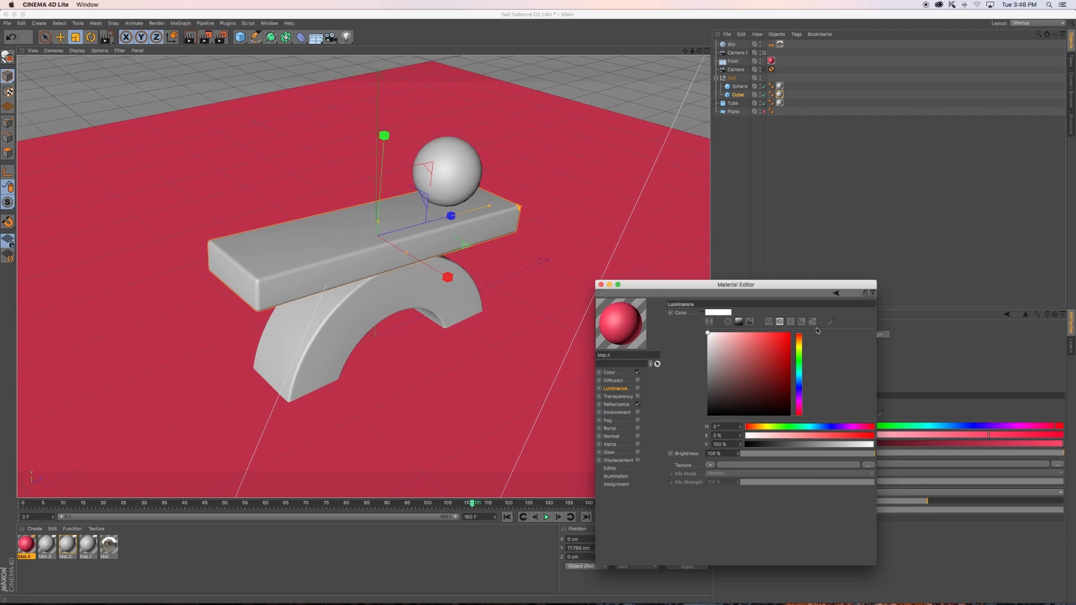
pyautogui.click(836, 324)
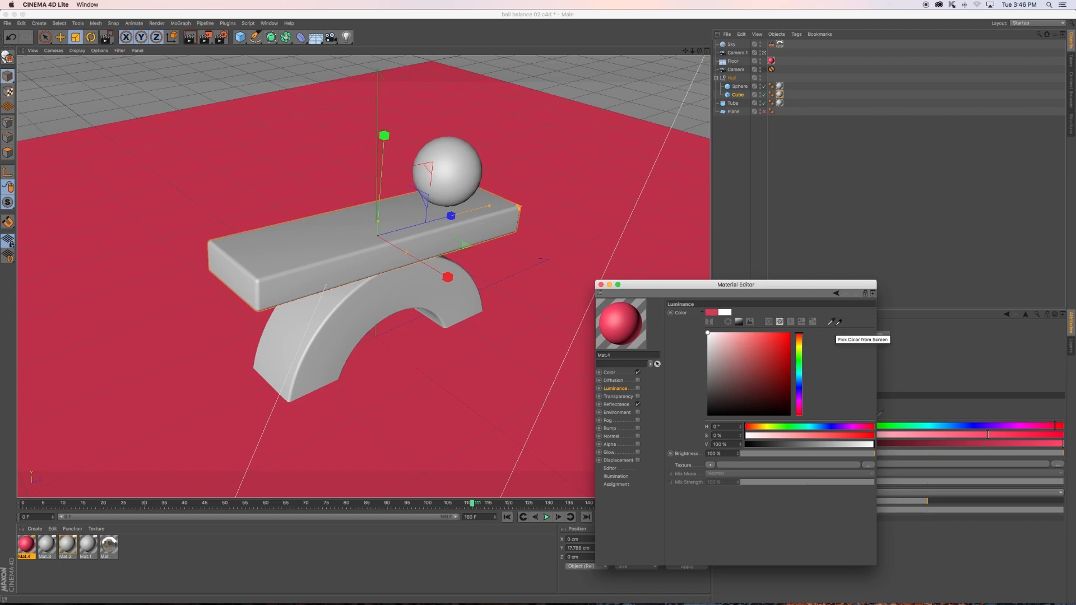
pyautogui.click(623, 327)
pyautogui.click(638, 389)
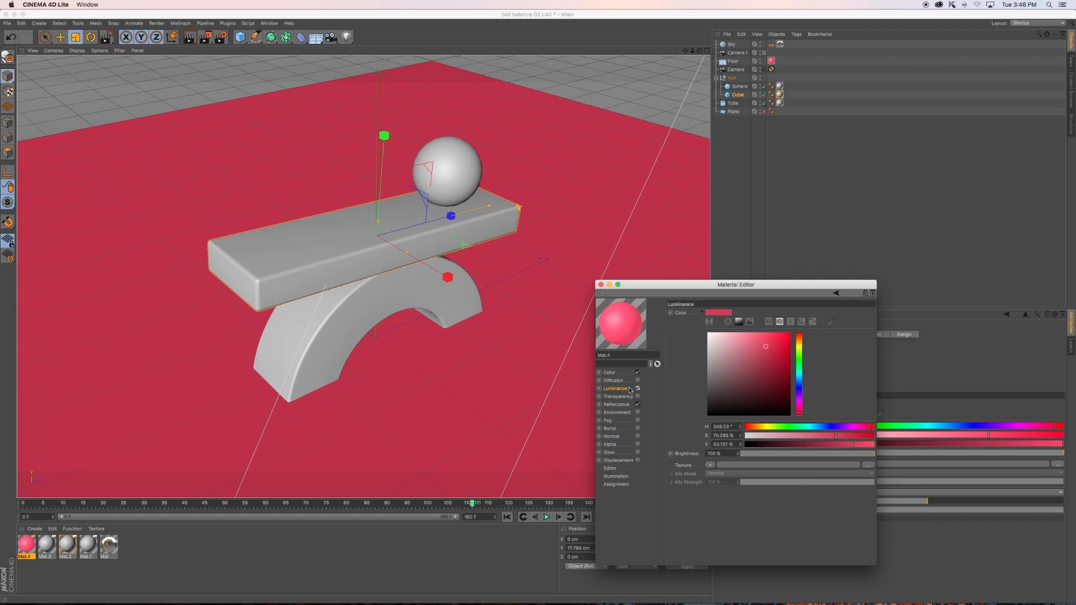
# - Set Mat.4's Luminance color value to 89% and its brightness to 52%, then render a preview in the viewport
pyautogui.moveTo(829, 452); pyautogui.dragTo(862, 447)
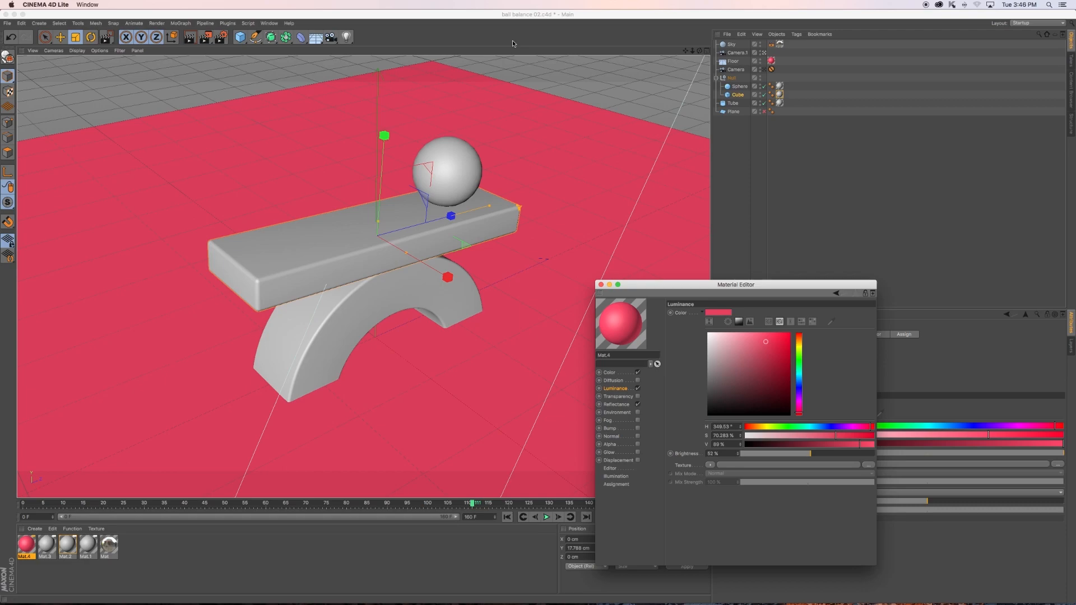
pyautogui.click(192, 40)
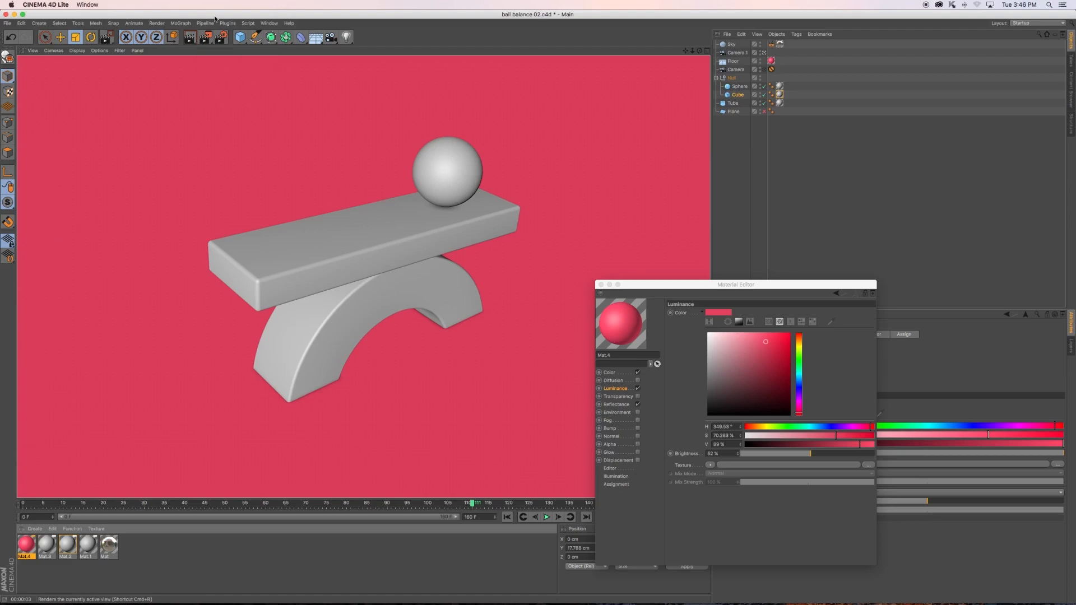
pyautogui.moveTo(664, 285); pyautogui.dragTo(817, 288)
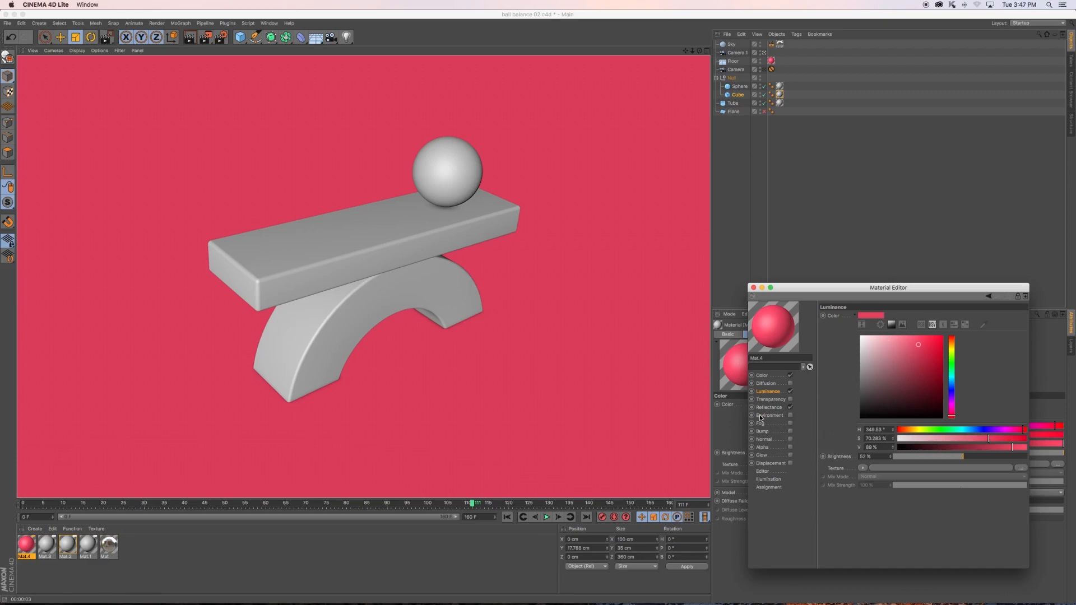
# - Add a Reflection (Legacy) layer to the Reflectance of Mat.4 and set its layer color brightness to 17%
pyautogui.click(791, 416)
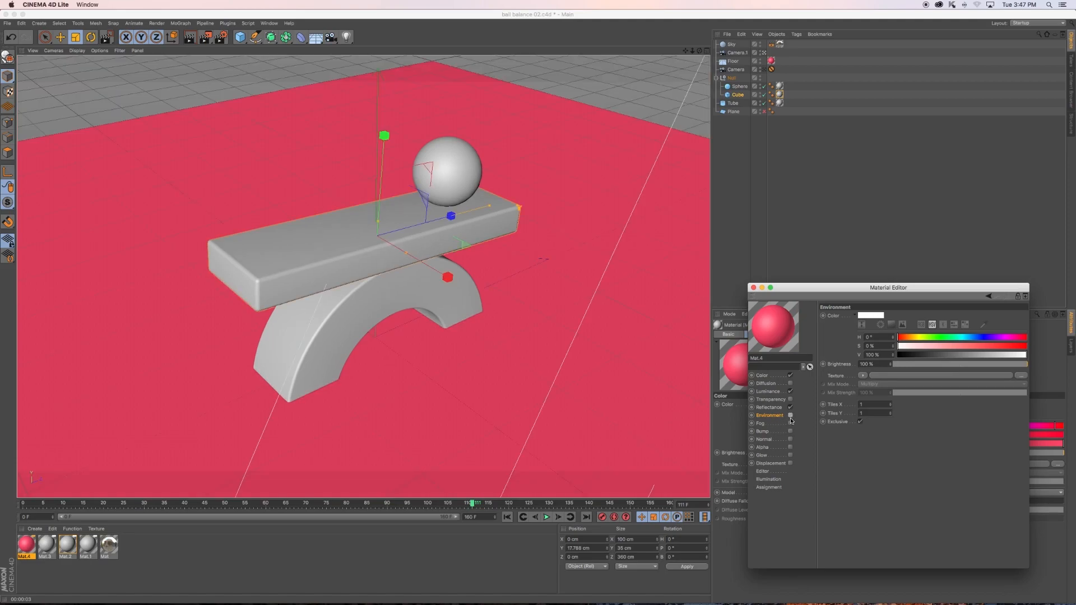
pyautogui.click(767, 408)
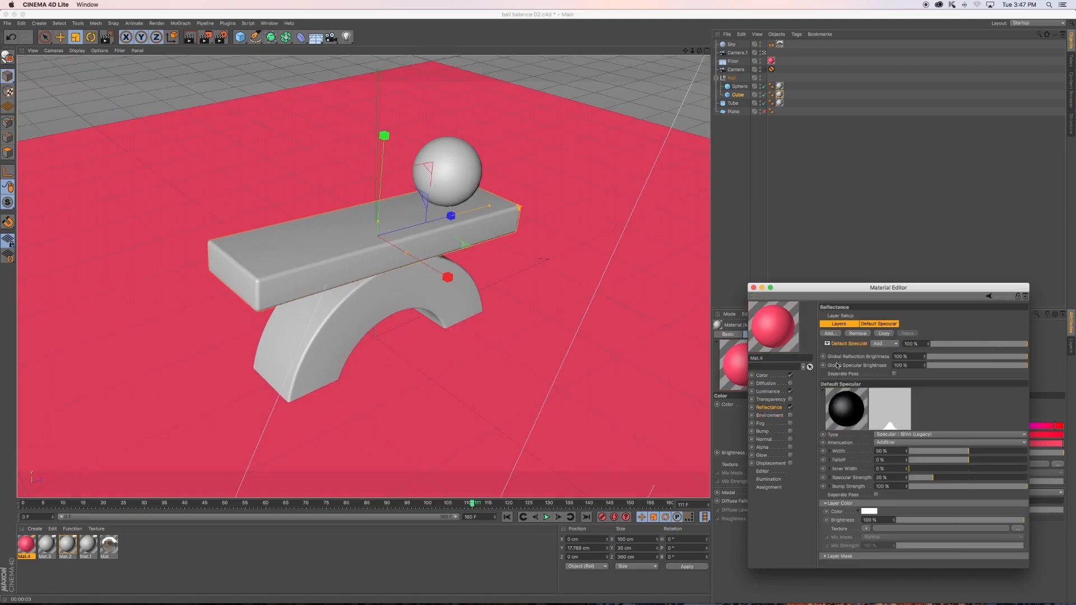
pyautogui.click(830, 334)
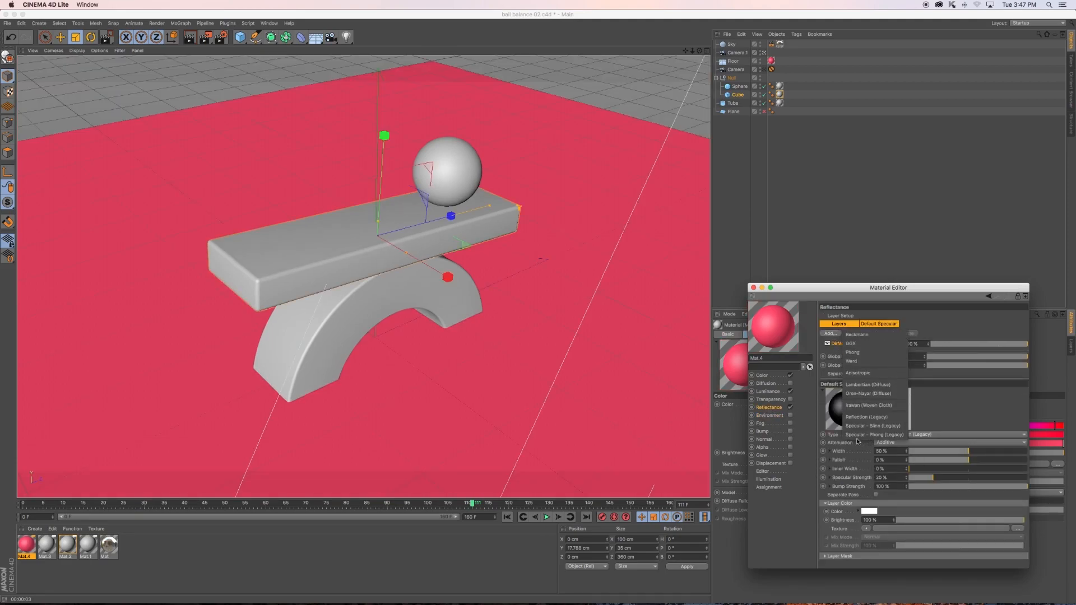
pyautogui.click(856, 418)
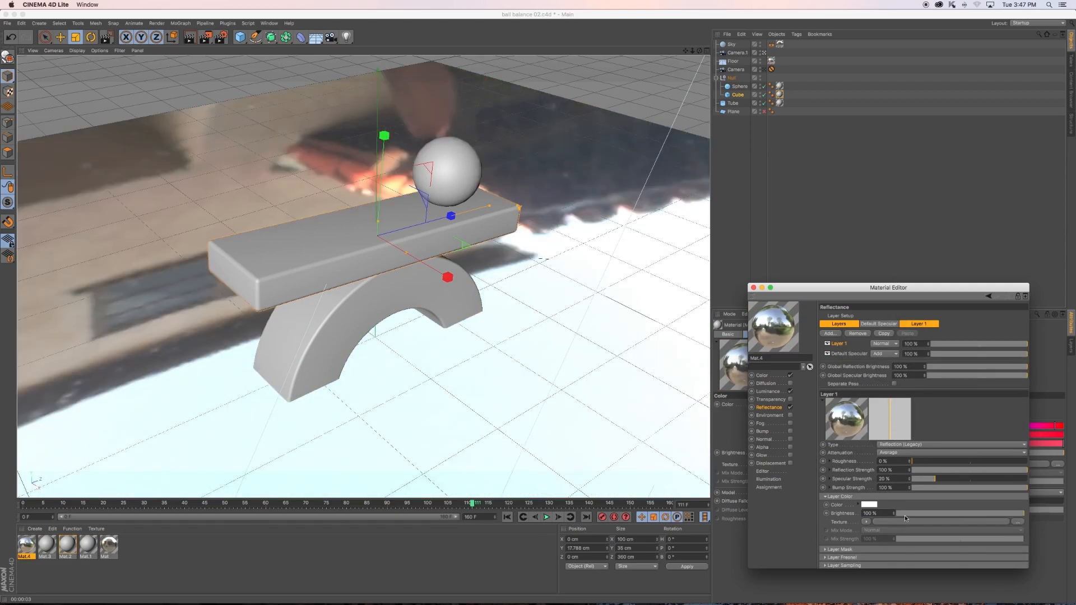
pyautogui.moveTo(904, 515); pyautogui.dragTo(913, 513)
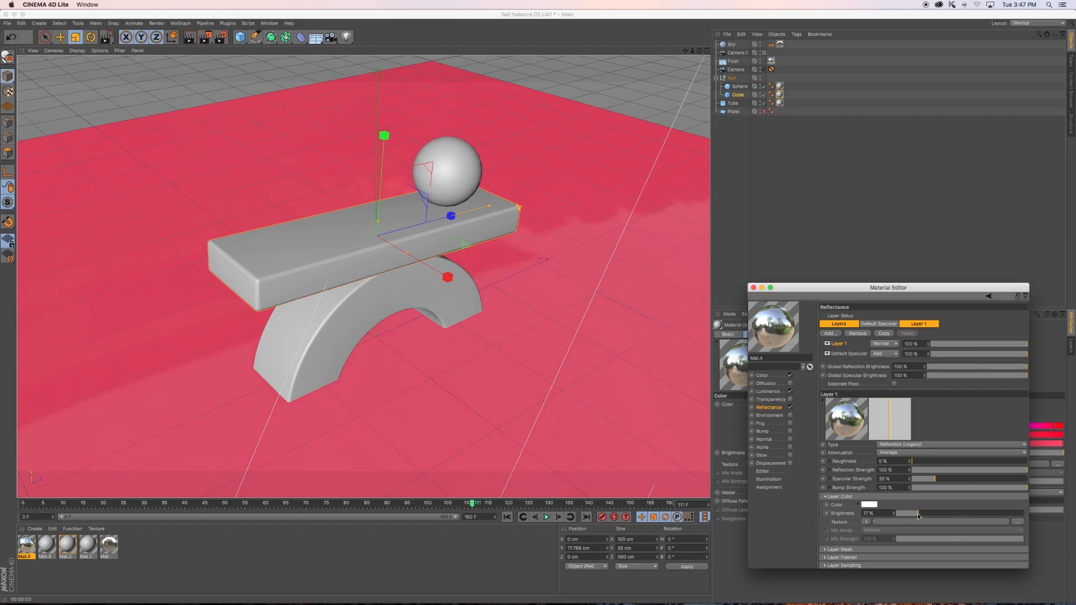
# - Set the roughness of Mat.4's reflection layer to 6% and render a preview of the floor in the viewport
pyautogui.doubleClick(911, 461)
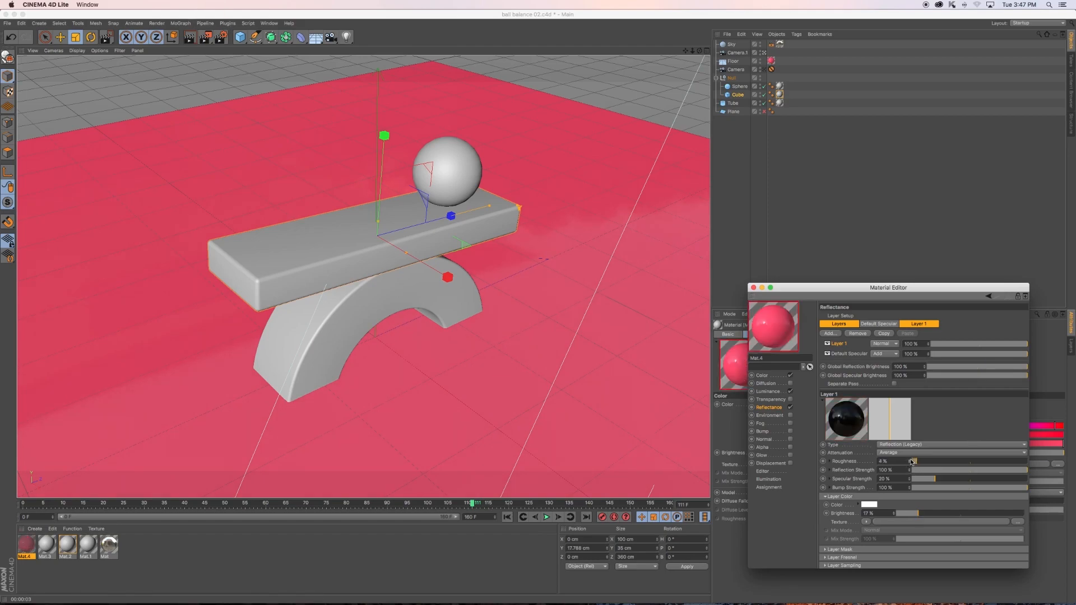
pyautogui.doubleClick(912, 461)
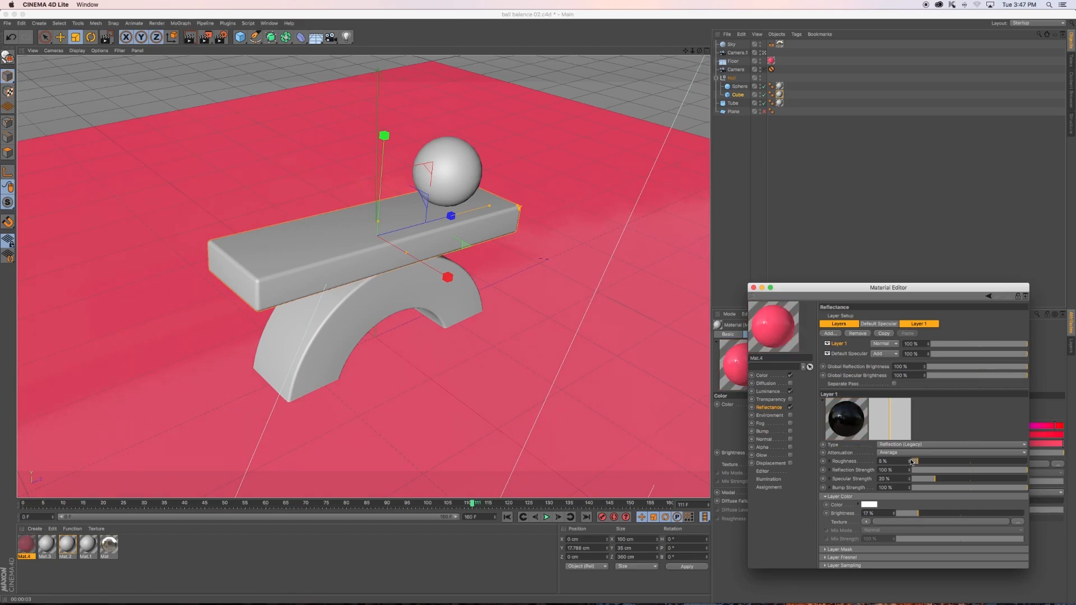
pyautogui.click(191, 39)
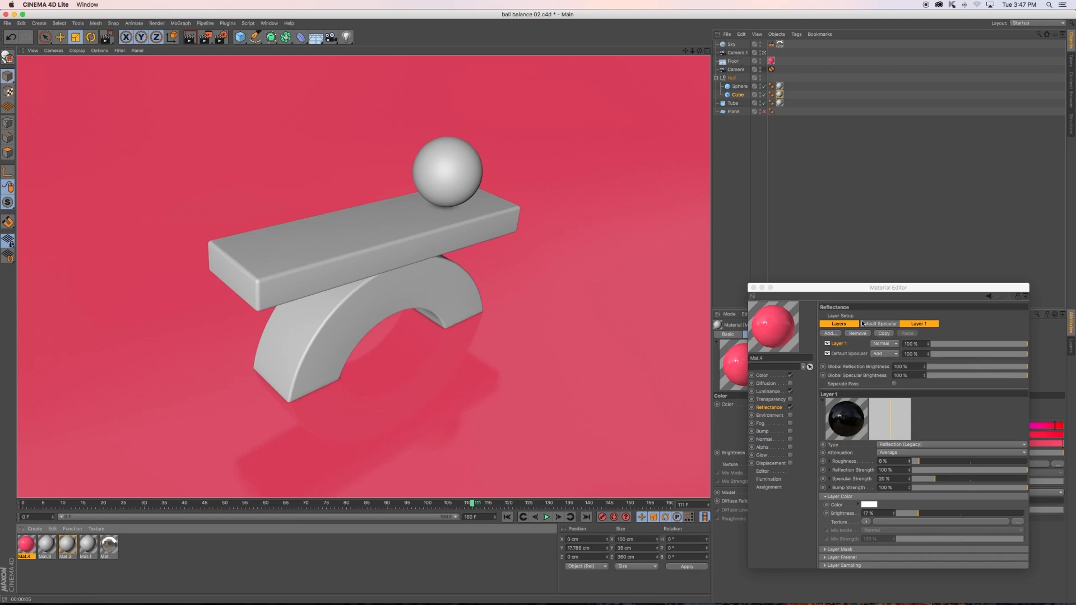
pyautogui.moveTo(860, 292); pyautogui.dragTo(812, 277)
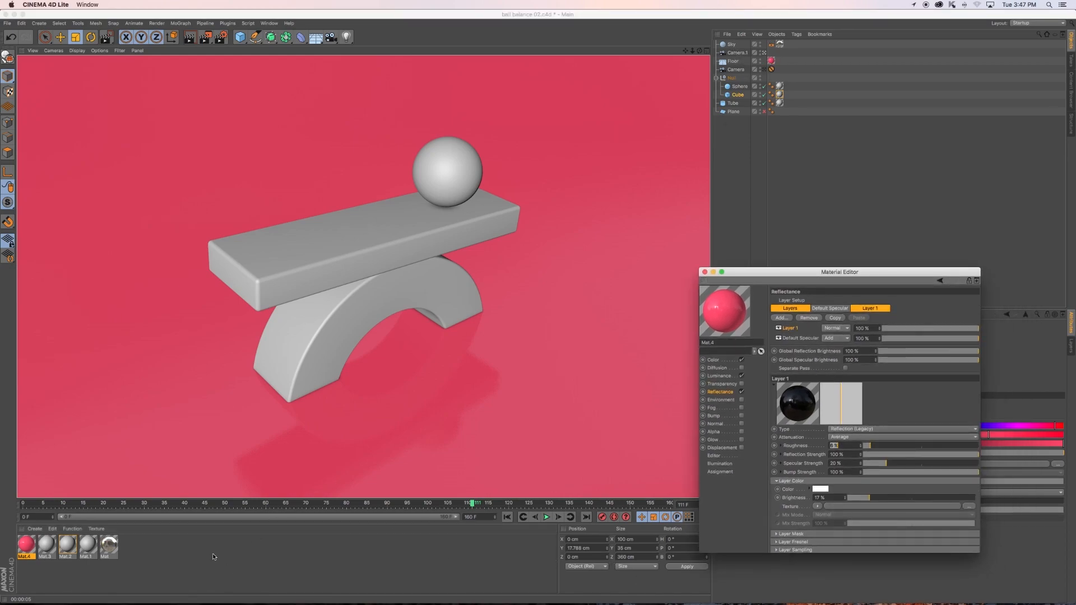
# - Set the Color of the cube plank's material Mat.2 to a golden yellow with 100% saturation and 100% value
pyautogui.click(738, 197)
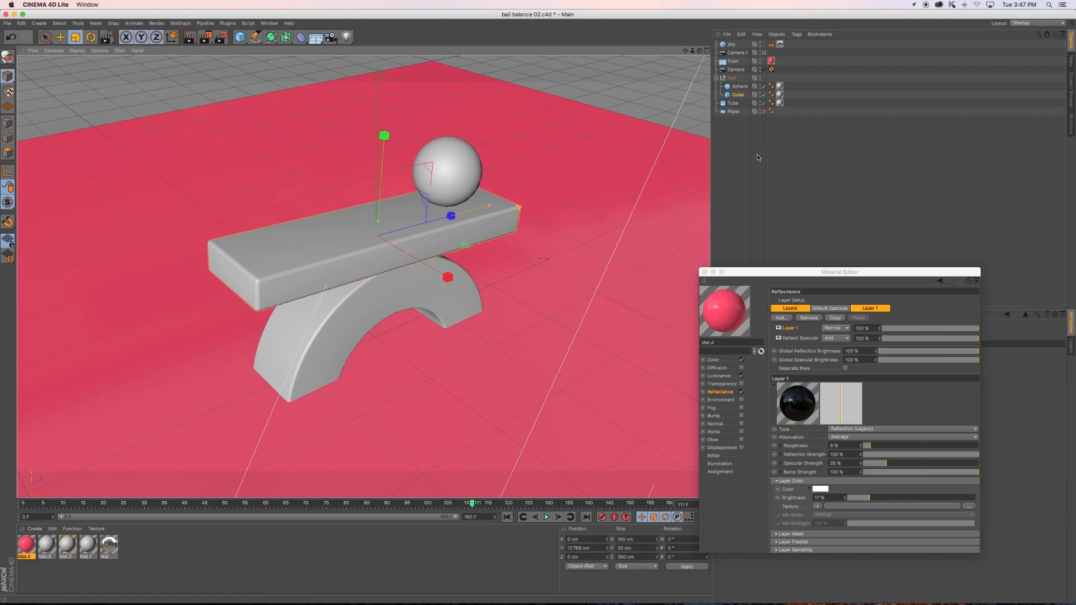
pyautogui.click(780, 96)
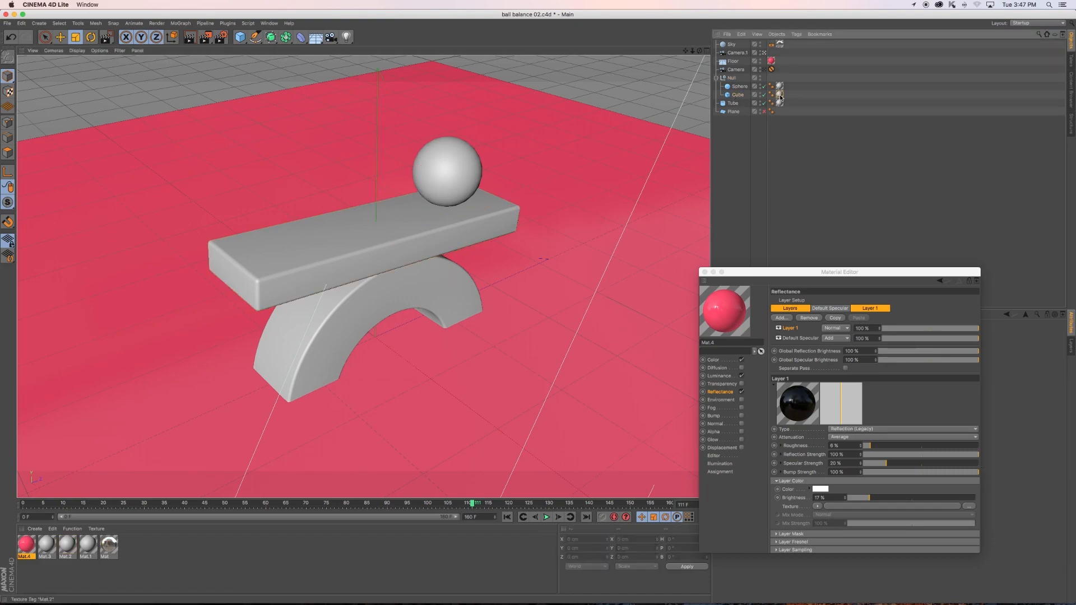
pyautogui.click(67, 546)
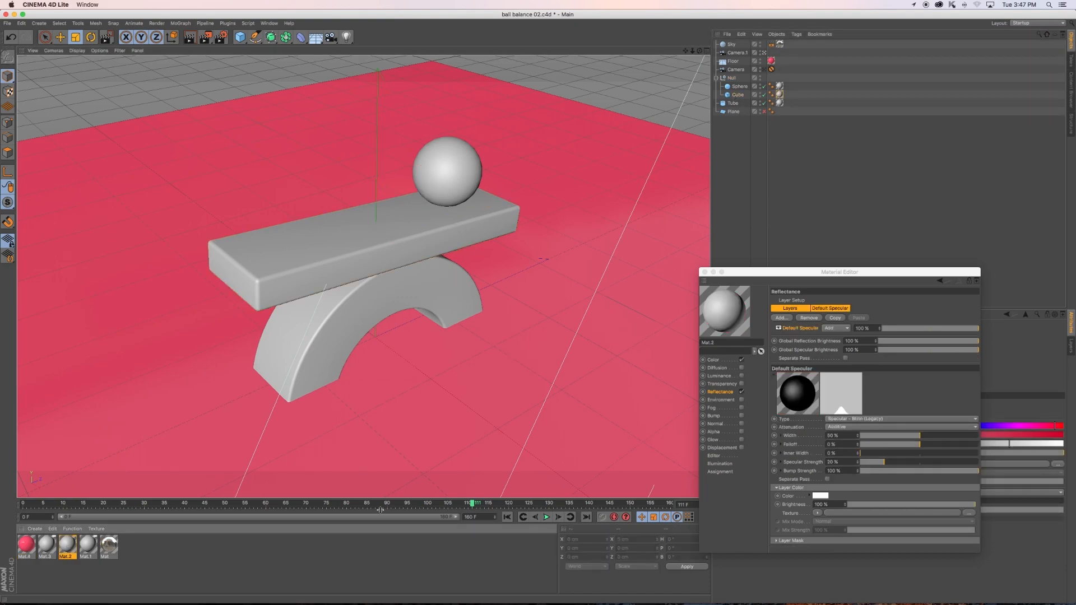
pyautogui.click(713, 361)
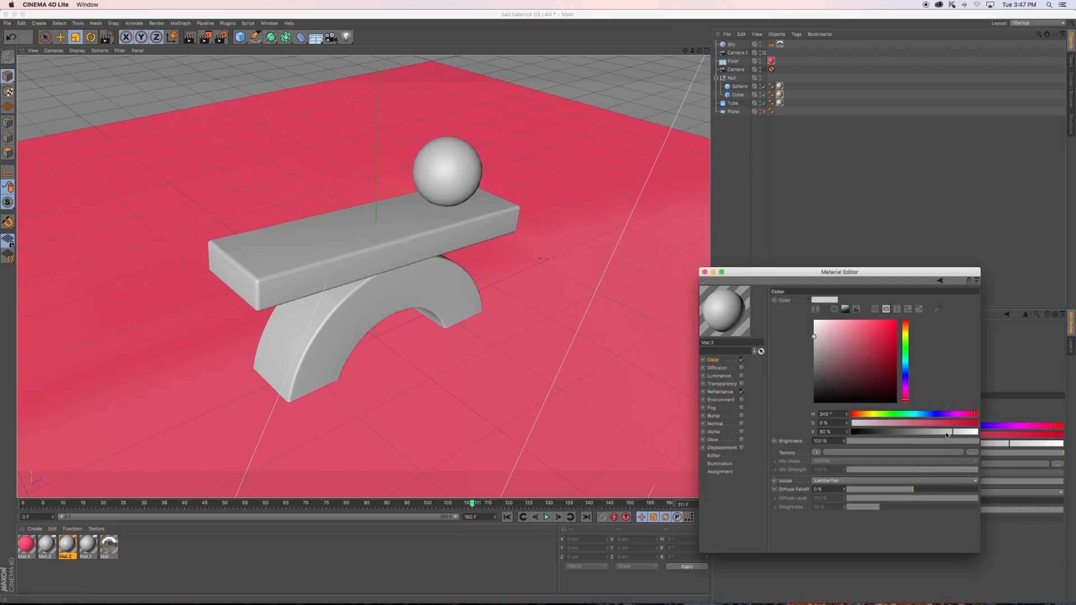
pyautogui.moveTo(906, 337); pyautogui.dragTo(915, 317)
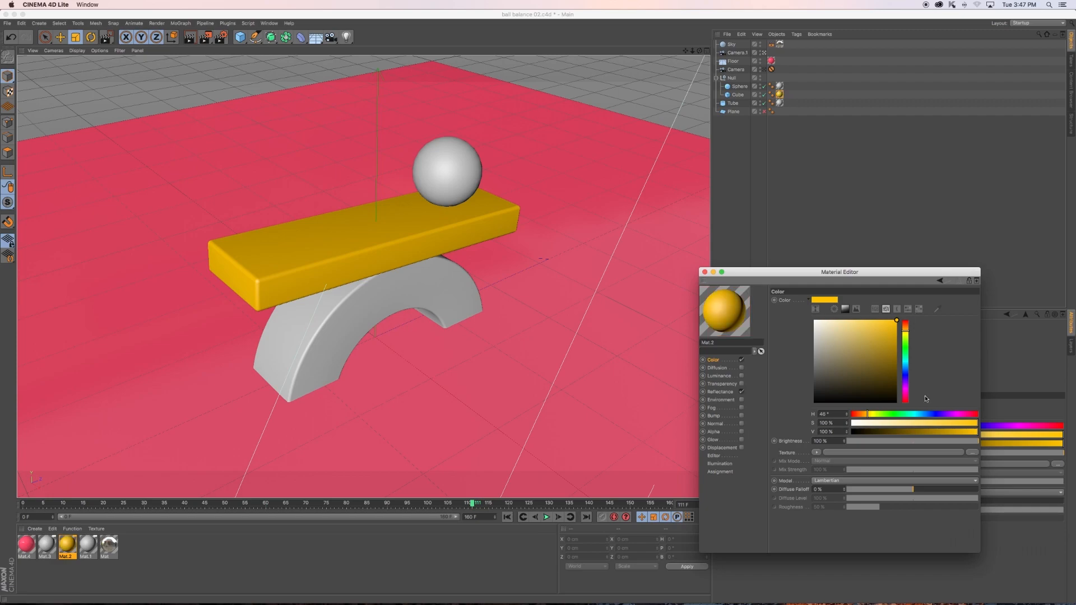
# - Enable Luminance on Mat.2 with a yellow color sampled from the material's preview sphere
pyautogui.click(719, 376)
pyautogui.click(741, 376)
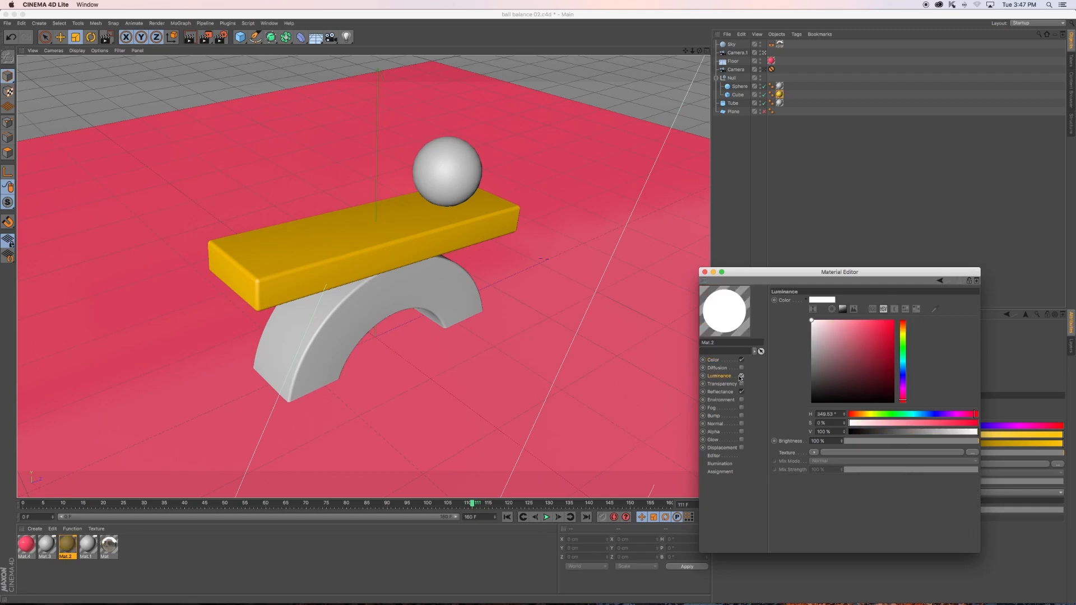
pyautogui.click(741, 376)
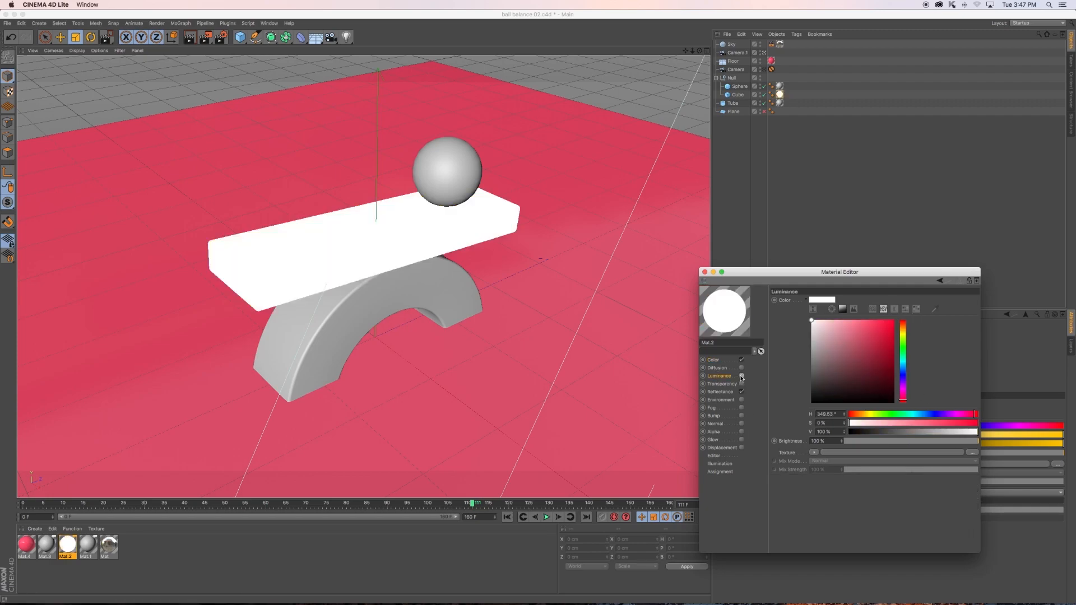
pyautogui.click(938, 312)
pyautogui.click(731, 317)
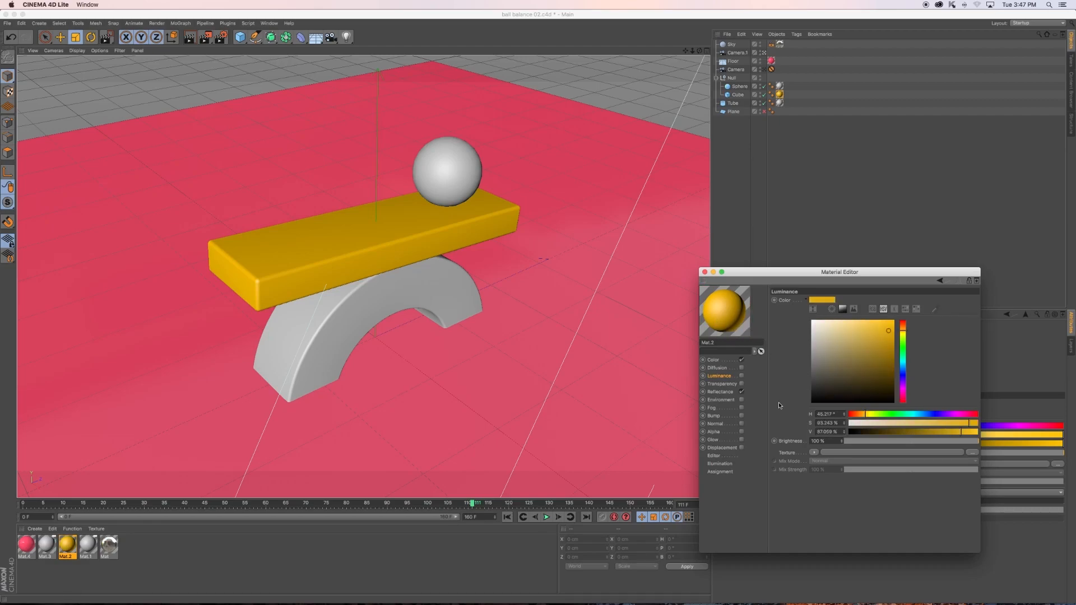
pyautogui.click(742, 376)
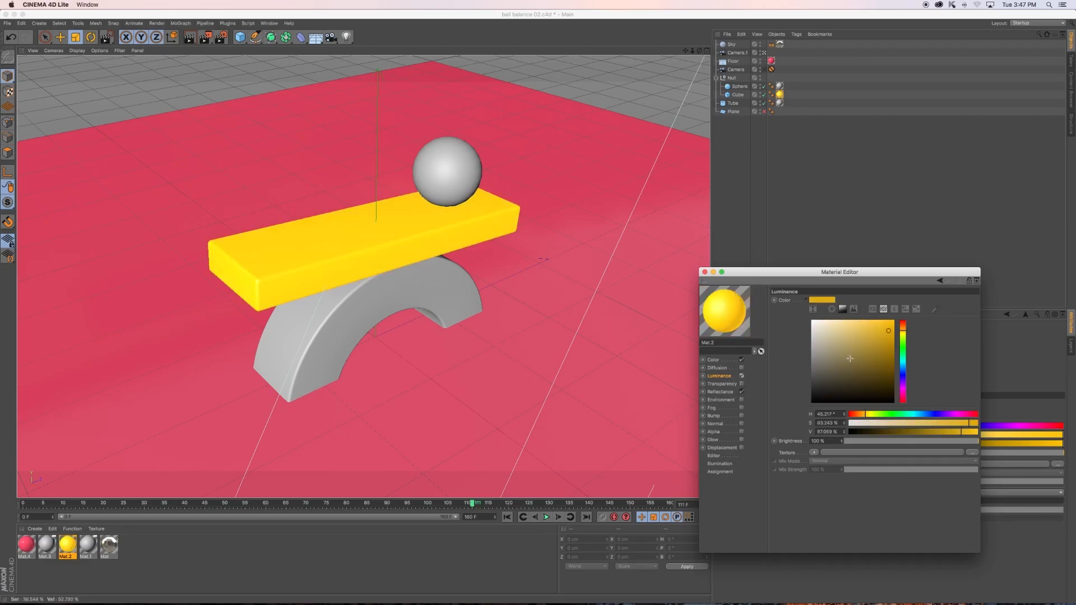
# - Shift Mat.2's Luminance color to orange with a hue of 34° and 80% value, then render a viewport preview
pyautogui.click(904, 331)
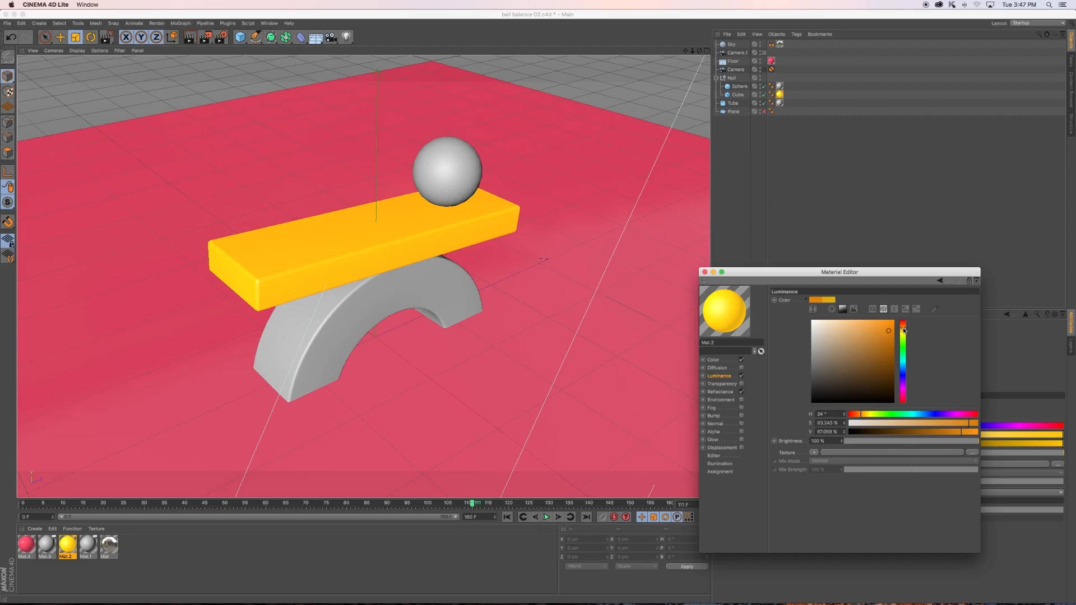
pyautogui.moveTo(960, 436); pyautogui.dragTo(950, 436)
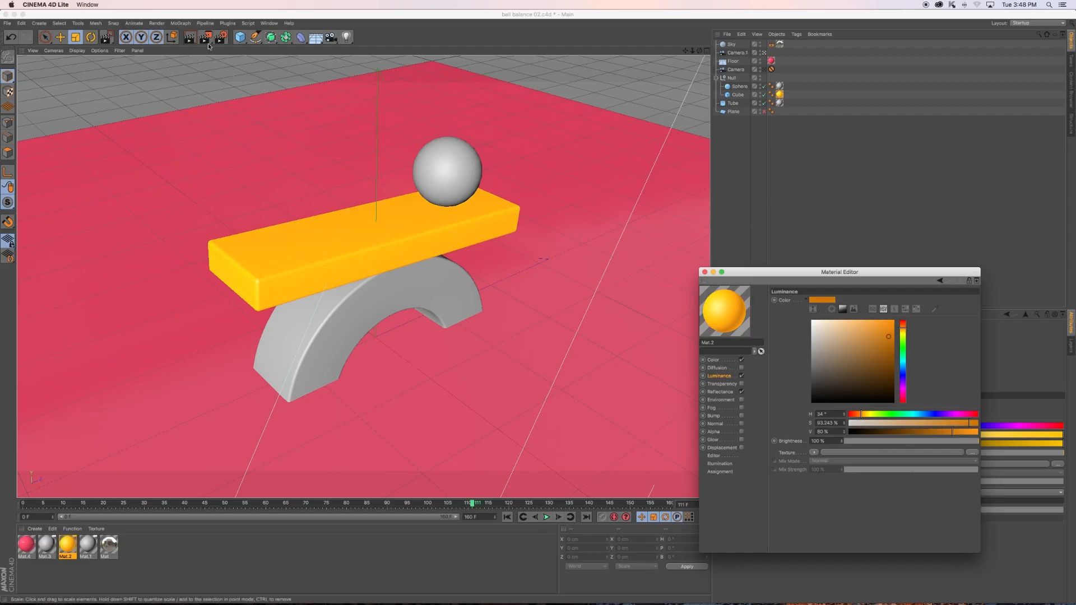
pyautogui.click(541, 331)
pyautogui.hotkey('ctrl', 'r')
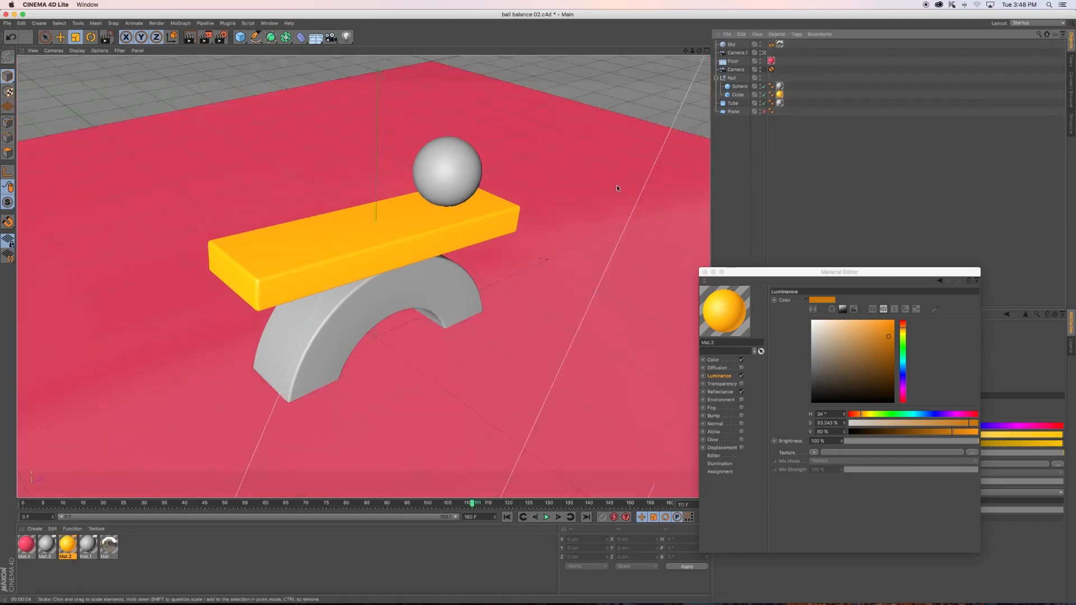
# - Enable Transparency on the tube arch's material Mat.3 with a refraction of 1.2
pyautogui.click(446, 293)
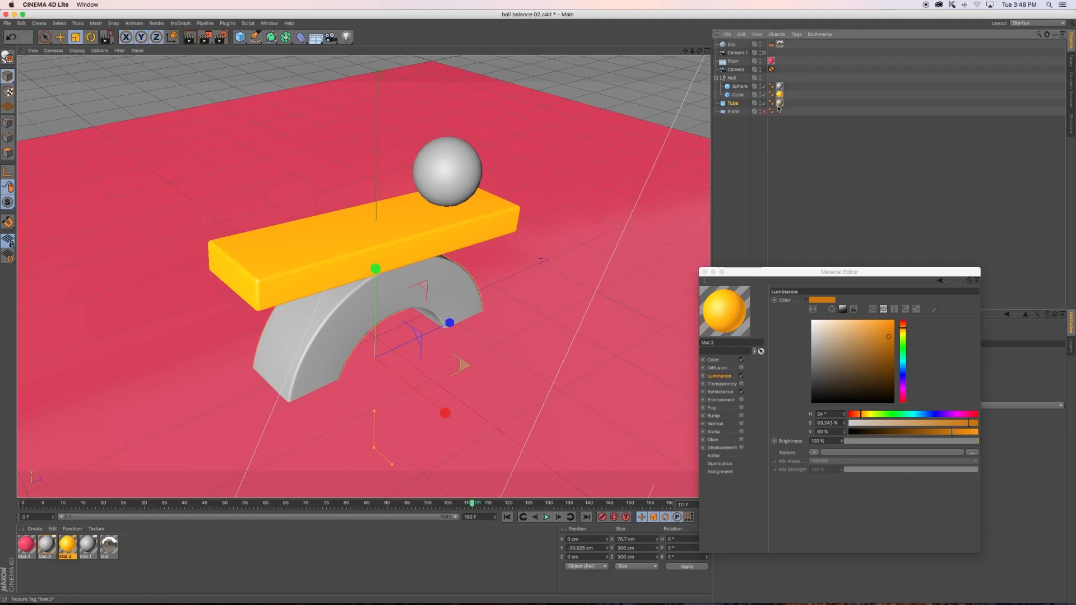
pyautogui.click(47, 545)
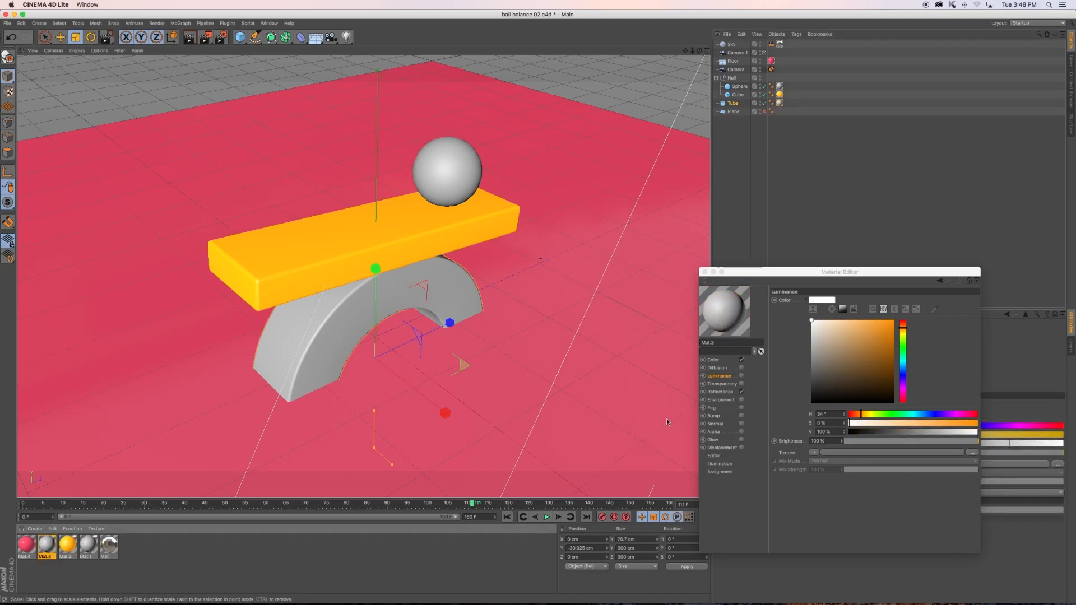
pyautogui.click(723, 385)
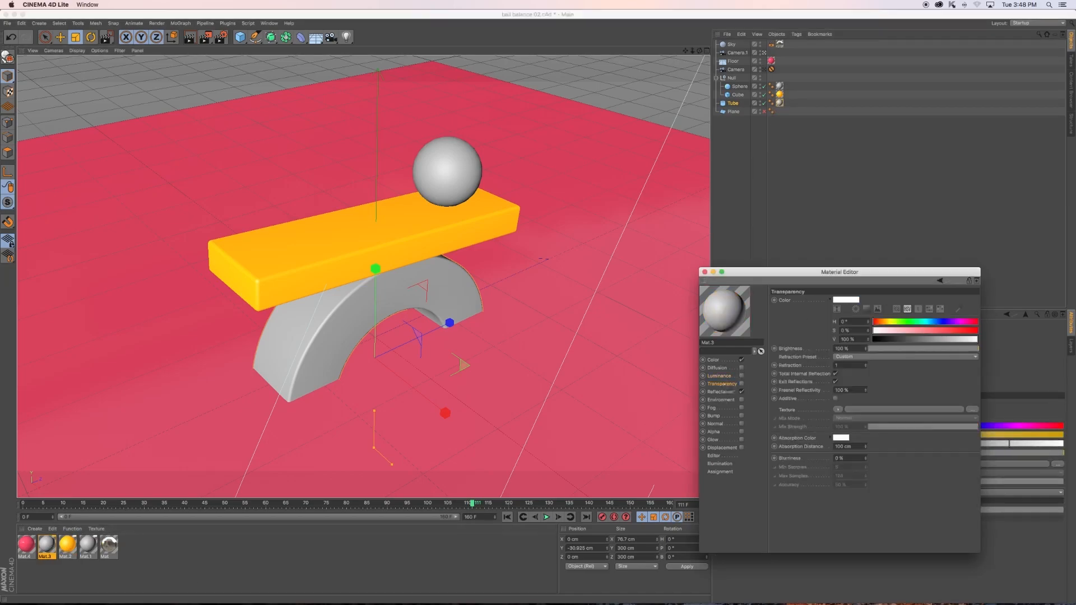
pyautogui.click(742, 384)
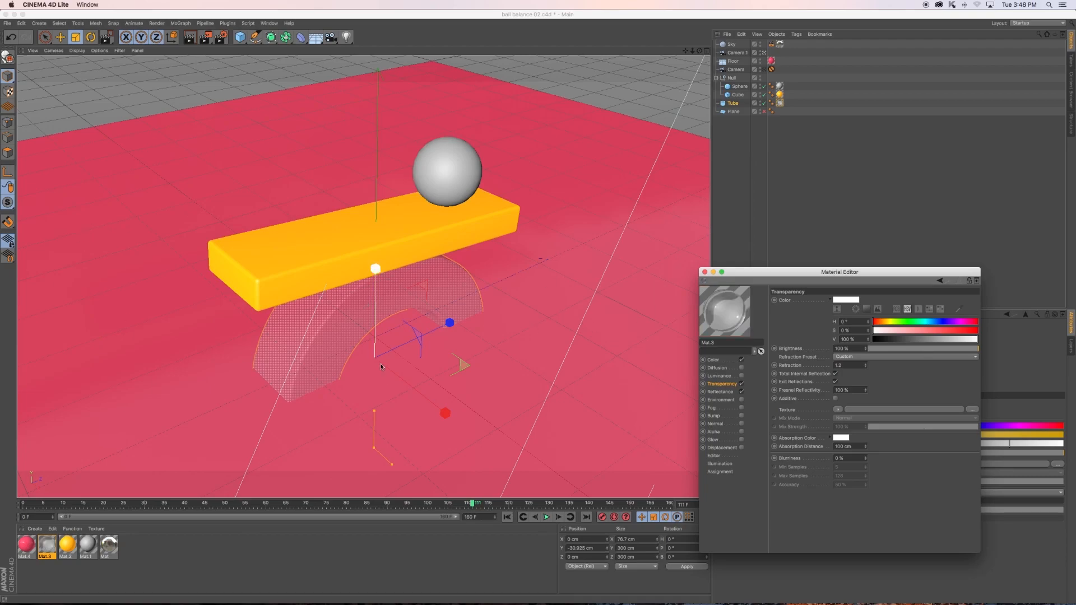
# - Add a Reflection (Legacy) layer to the plank material Mat.2 and set its layer color brightness to about 25%
pyautogui.click(400, 245)
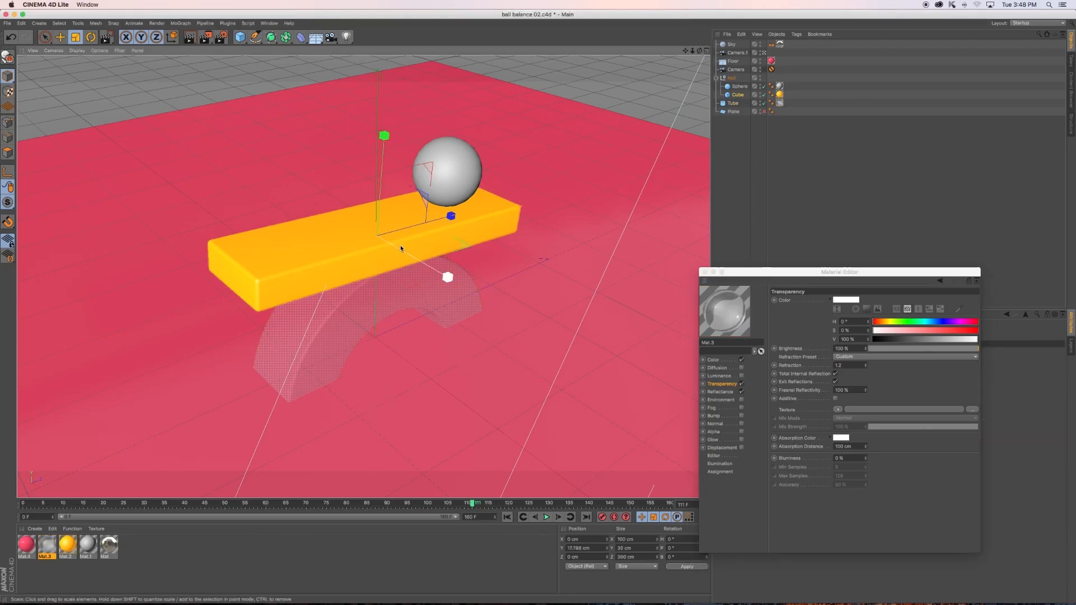
pyautogui.click(68, 543)
pyautogui.click(722, 392)
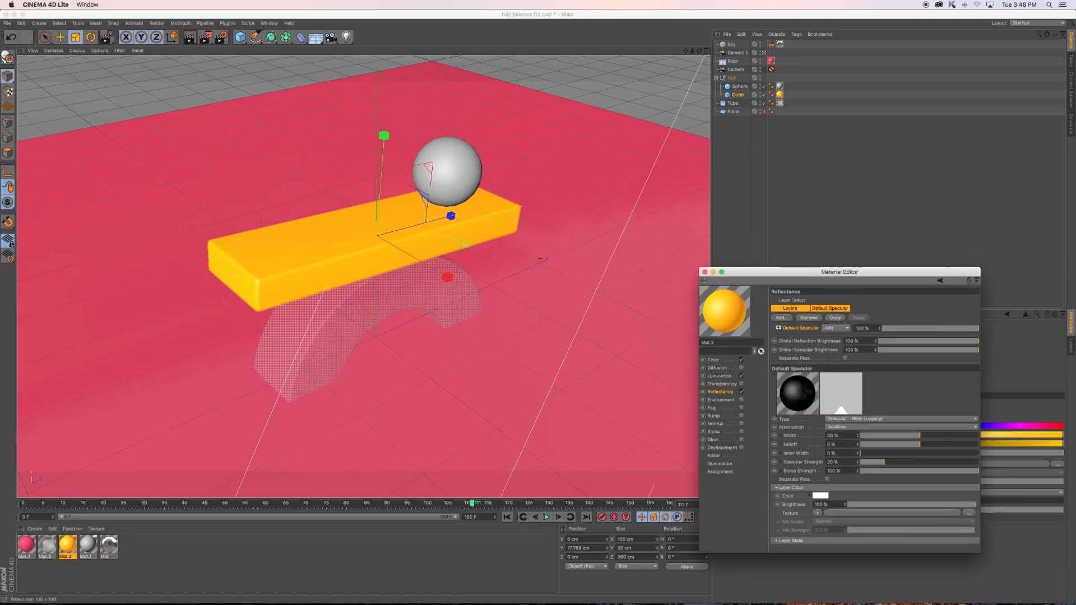
pyautogui.click(782, 317)
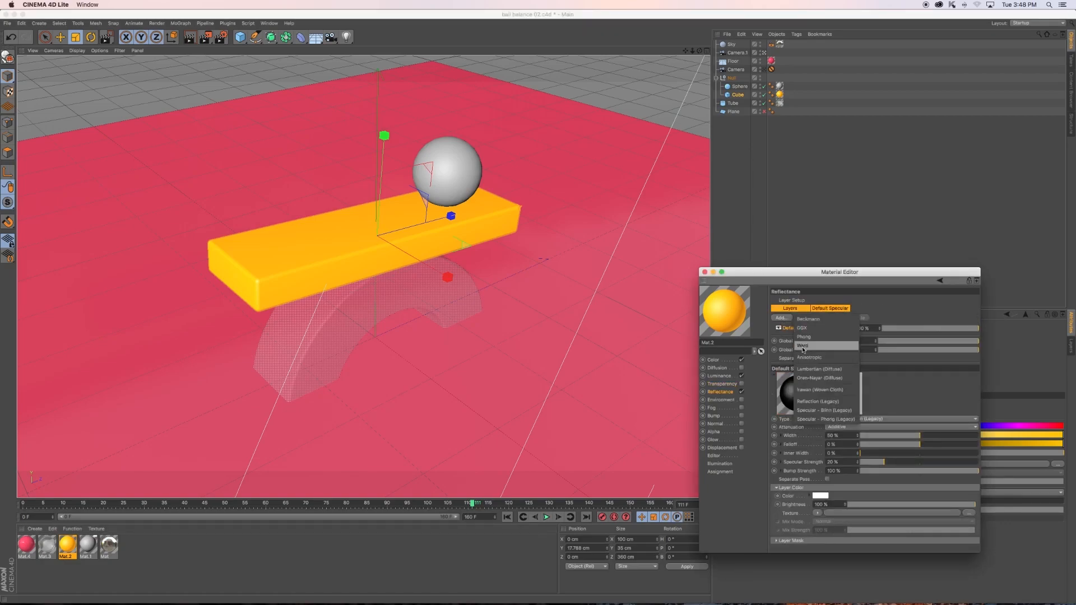
pyautogui.click(813, 401)
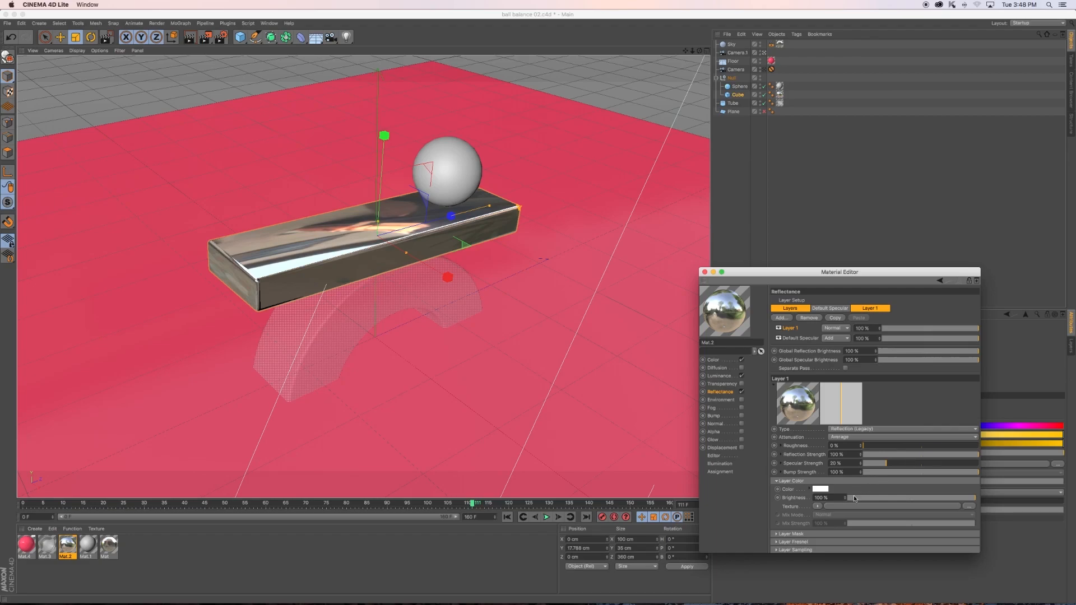
pyautogui.moveTo(887, 499); pyautogui.dragTo(881, 502)
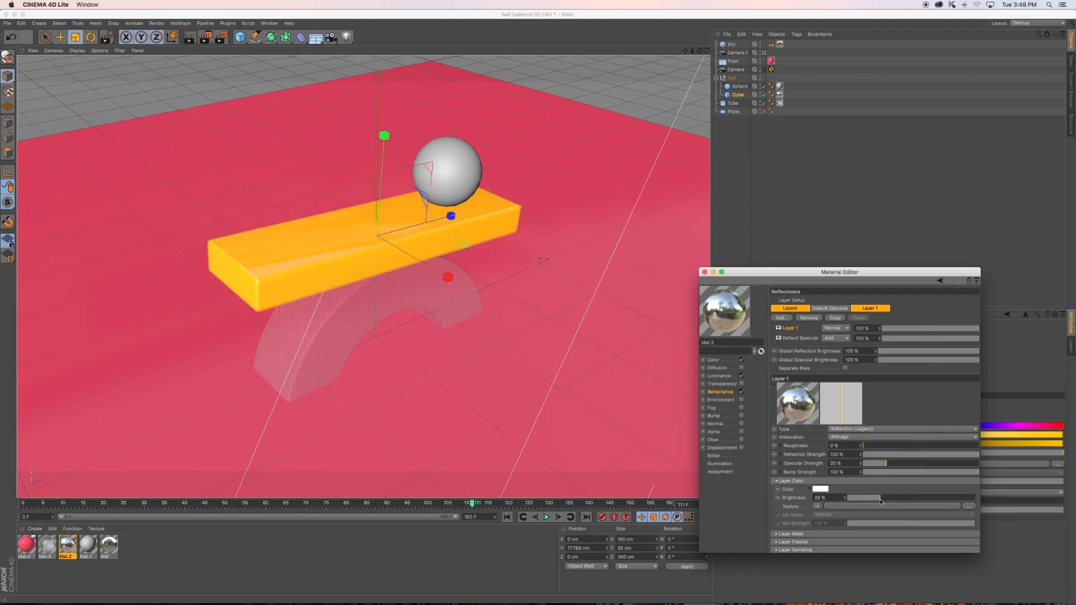
# - Set the roughness of Mat.2's reflection layer to 7% and render a preview of the scene in the viewport
pyautogui.click(872, 446)
pyautogui.click(191, 38)
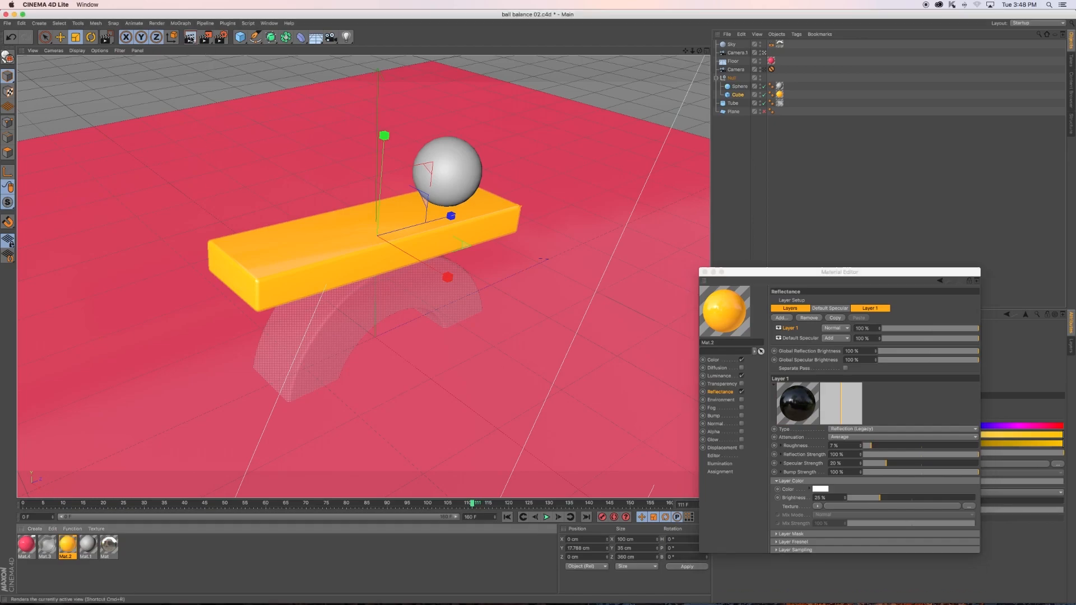
pyautogui.click(191, 38)
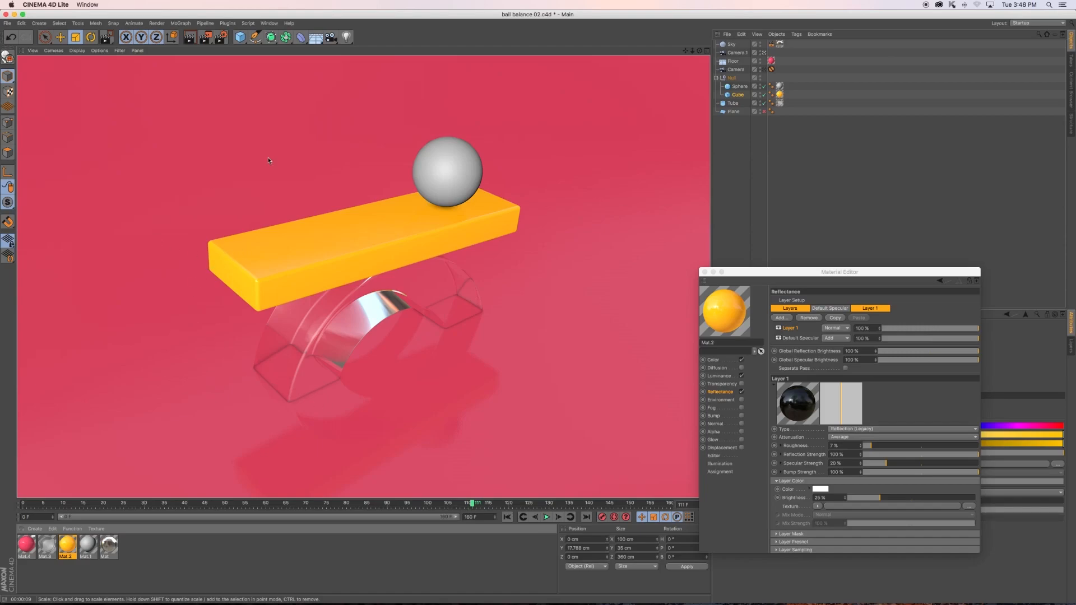
# - Disable the Ambient Occlusion effect in the render settings and render a preview of the scene in the viewport
pyautogui.click(221, 37)
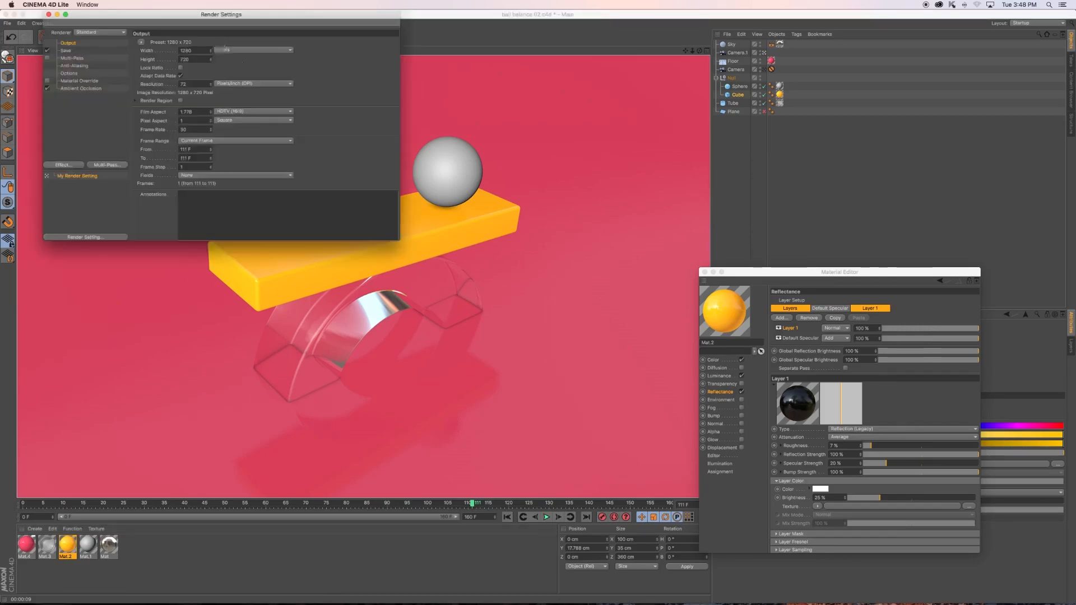
pyautogui.click(69, 89)
pyautogui.click(47, 88)
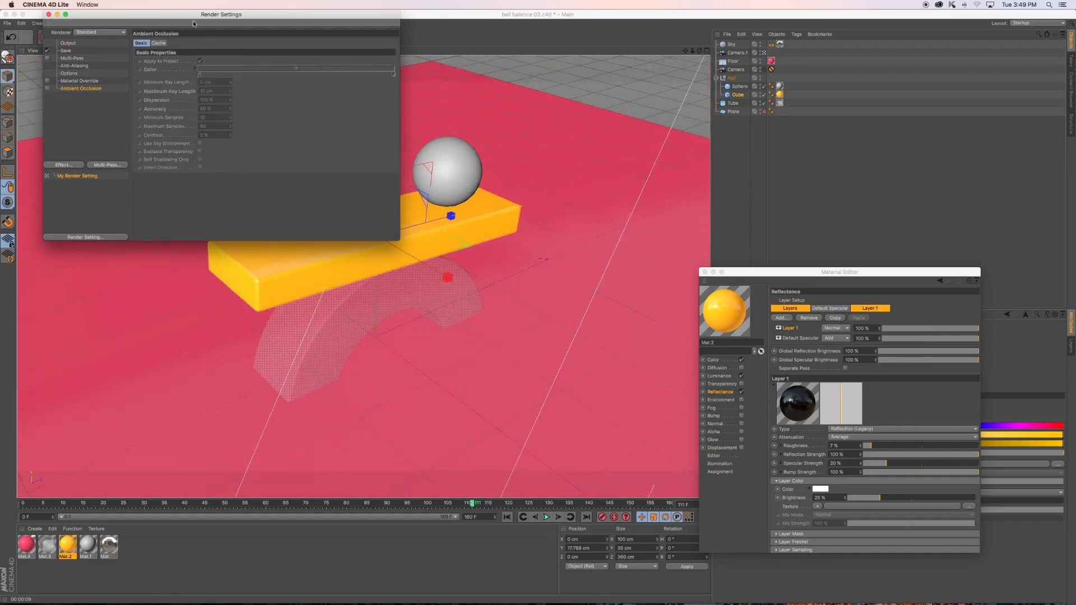
pyautogui.click(48, 14)
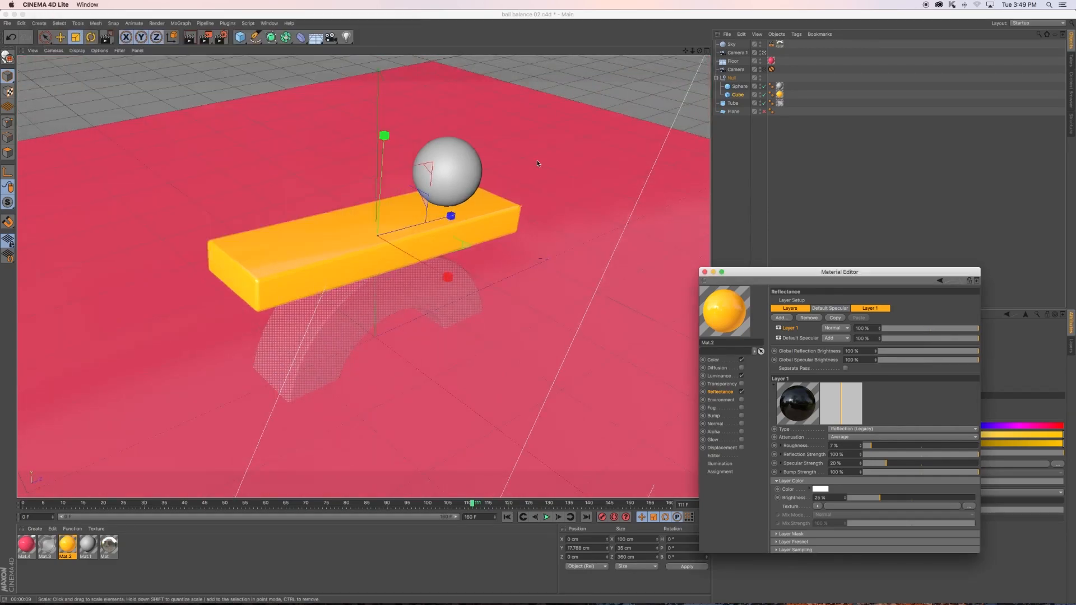
pyautogui.click(192, 37)
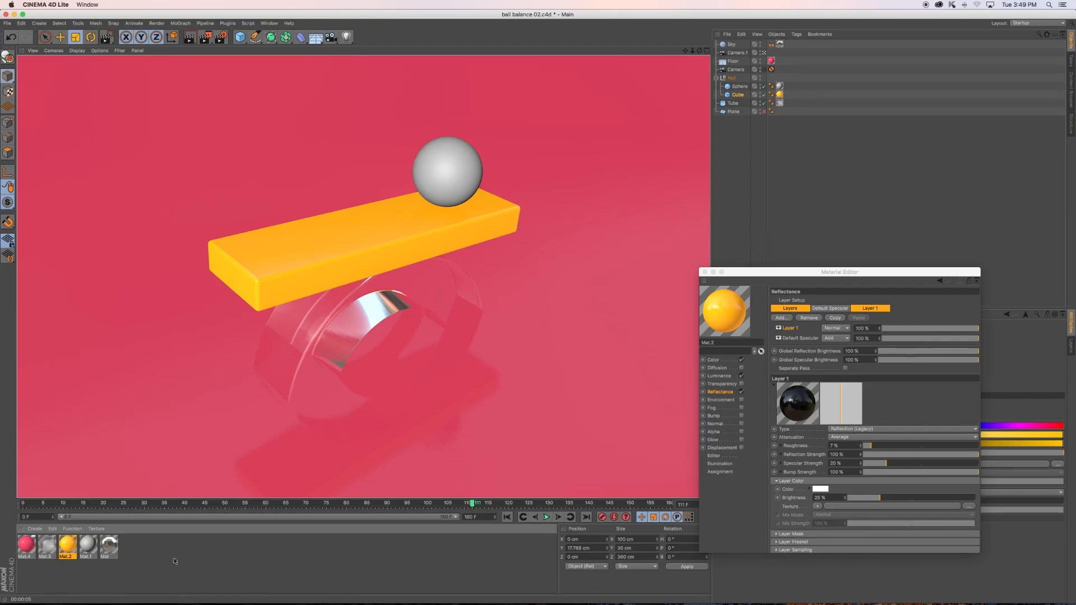
# - Add a Reflection (Legacy) layer to the ball's material Mat.1
pyautogui.click(86, 550)
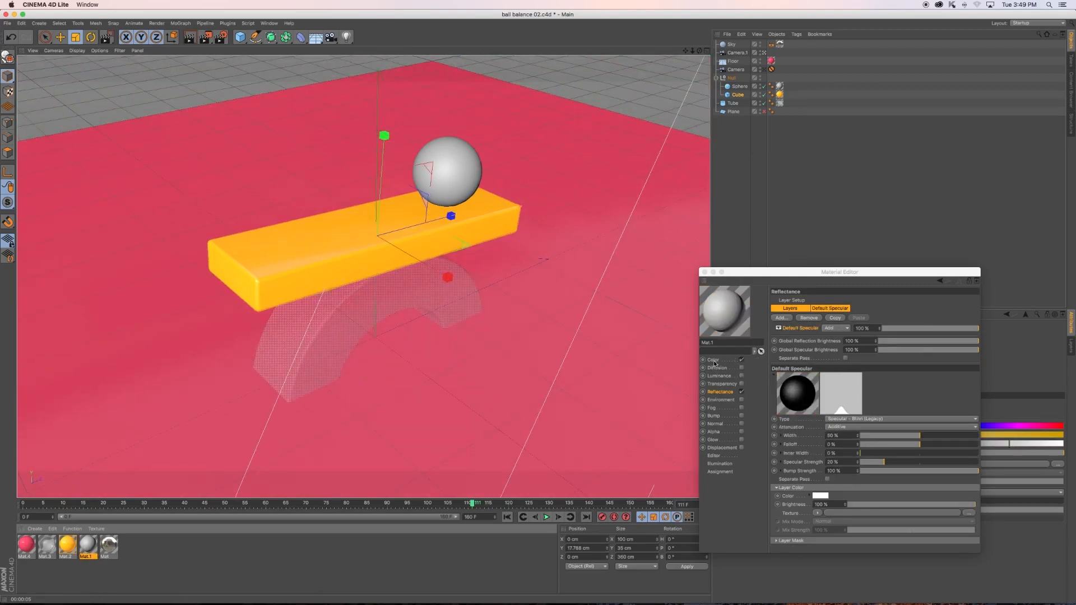
pyautogui.click(715, 362)
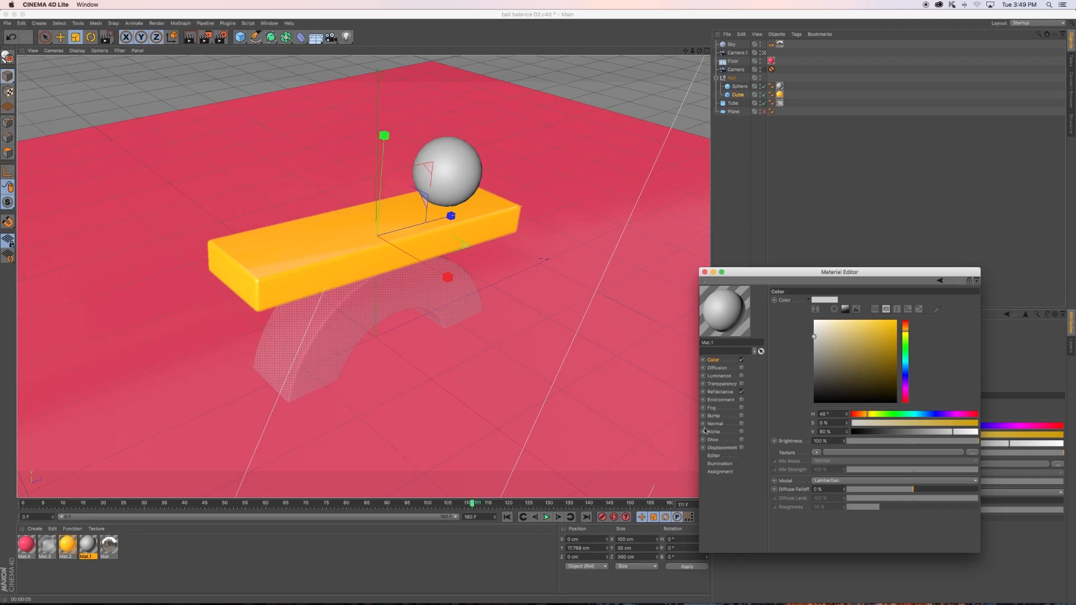
pyautogui.click(720, 392)
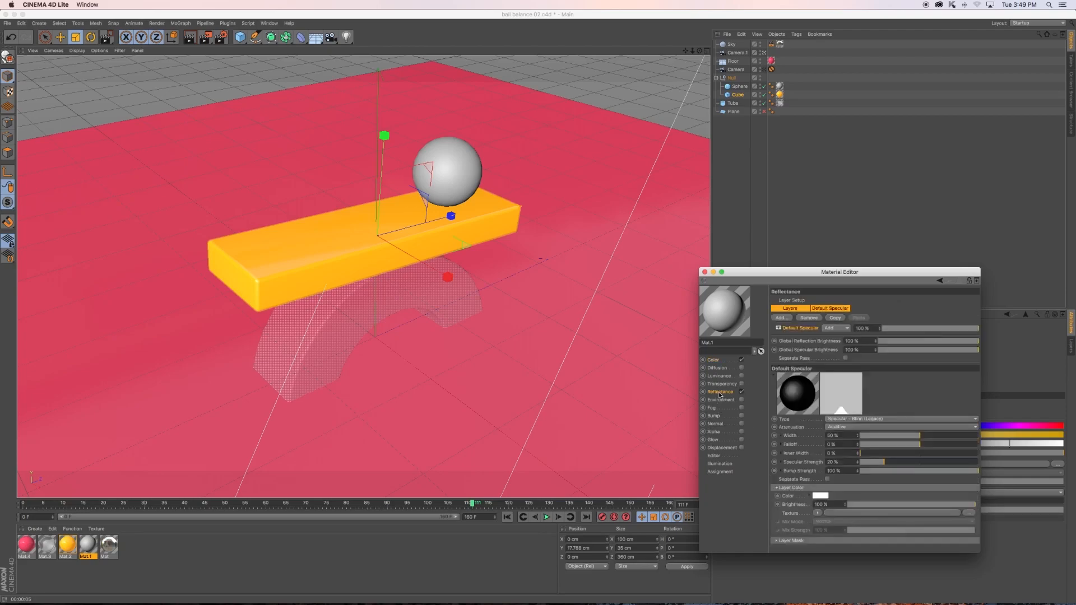
pyautogui.click(783, 319)
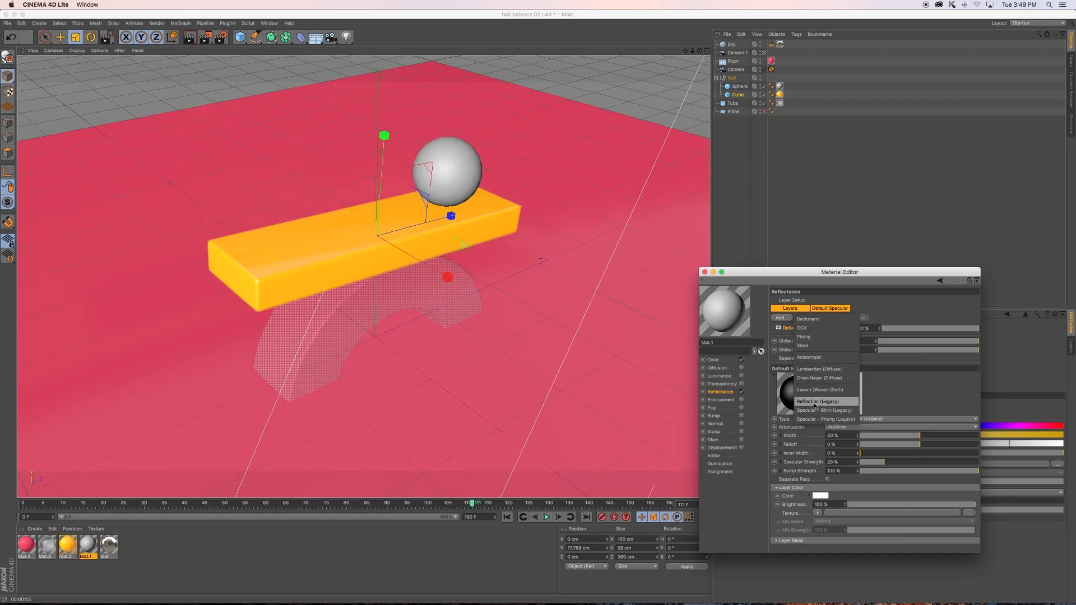
pyautogui.click(815, 402)
# - Set Mat.1's reflection layer to 10% roughness and its layer color brightness to about 83%, previewing the render
pyautogui.click(875, 446)
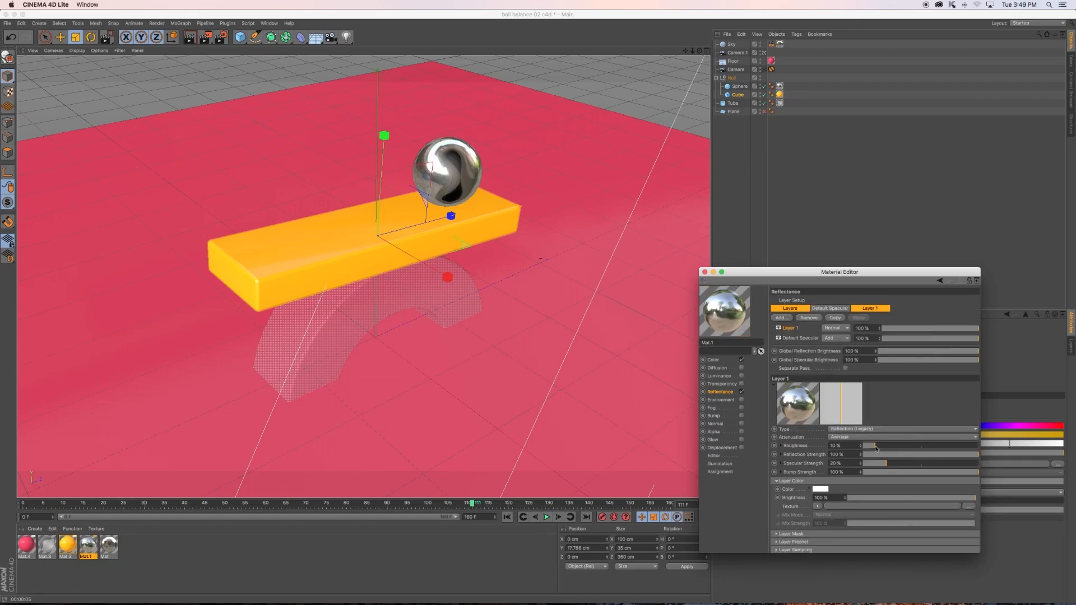
pyautogui.click(195, 40)
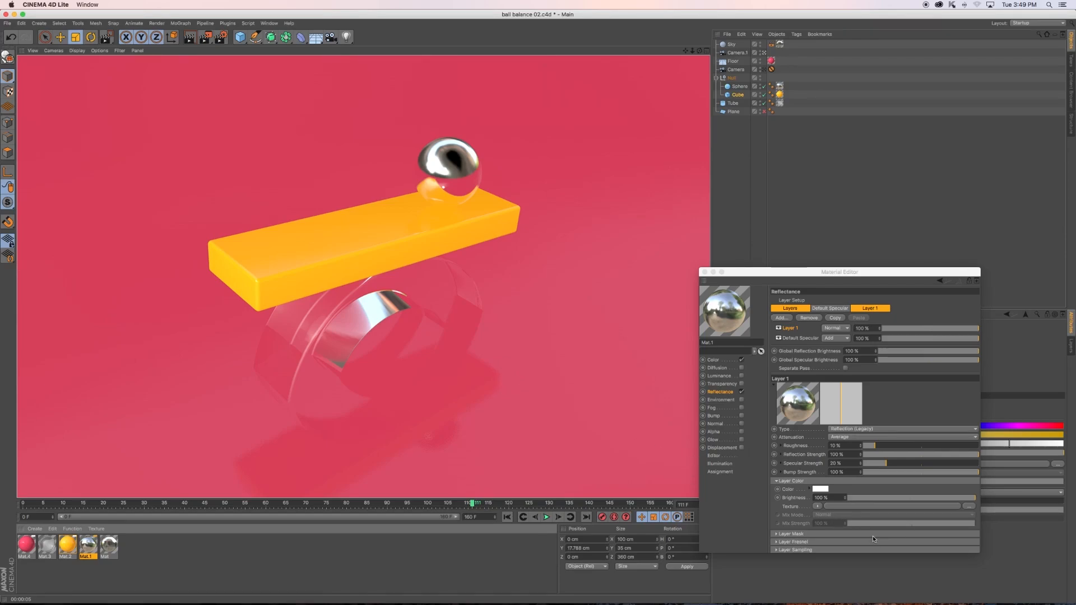
pyautogui.moveTo(937, 495); pyautogui.dragTo(954, 497)
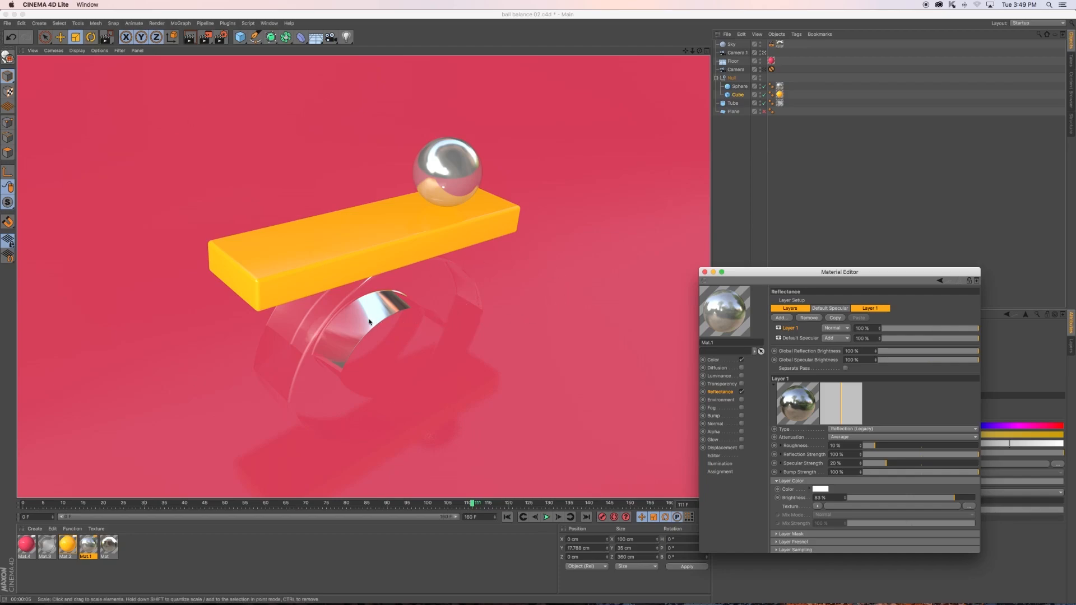
pyautogui.click(705, 272)
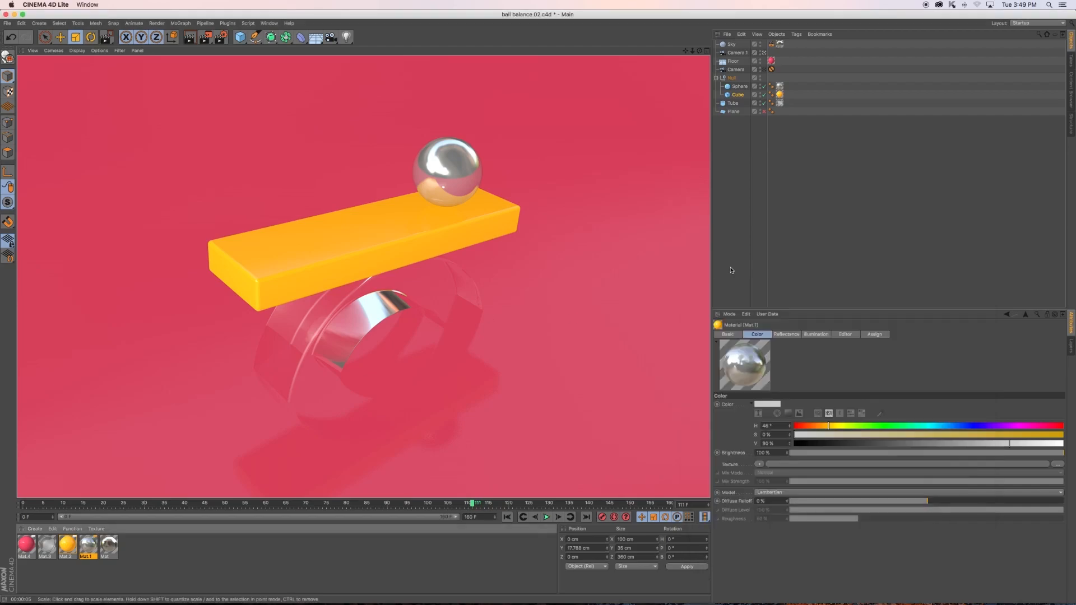
# - Set the fillet radius of the plank Cube to 2 cm
pyautogui.click(473, 223)
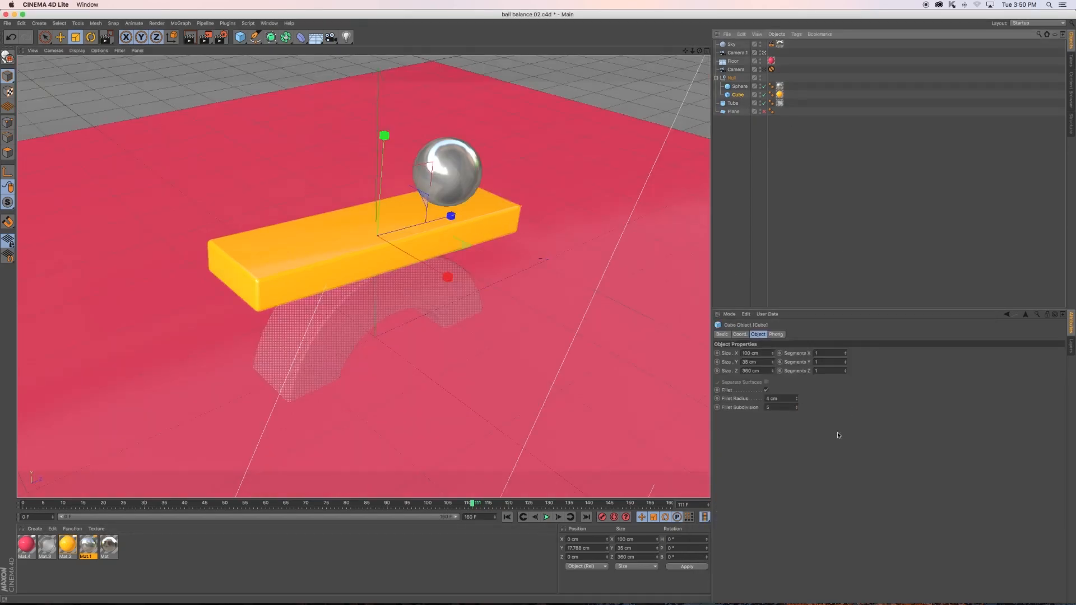
pyautogui.click(796, 400)
pyautogui.click(797, 400)
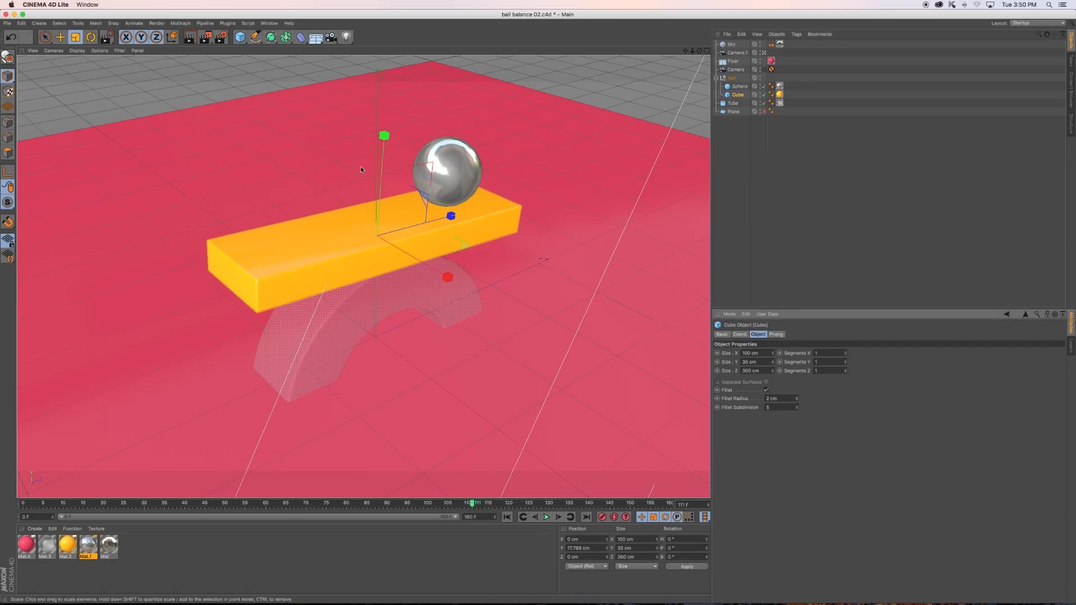
# - Add an area light to the scene and raise it above the plank
pyautogui.click(349, 38)
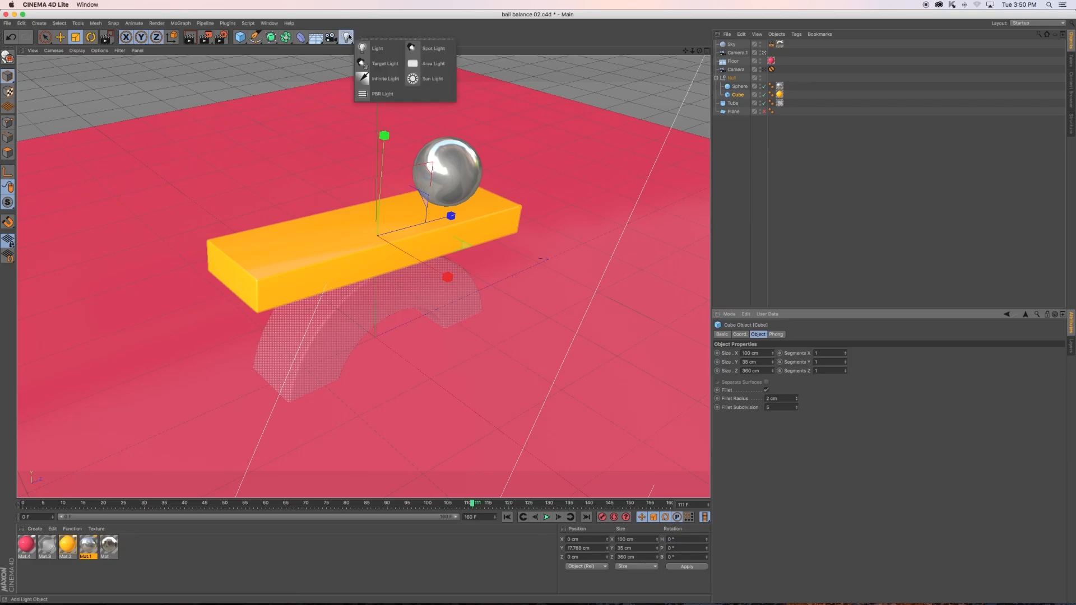
pyautogui.click(429, 64)
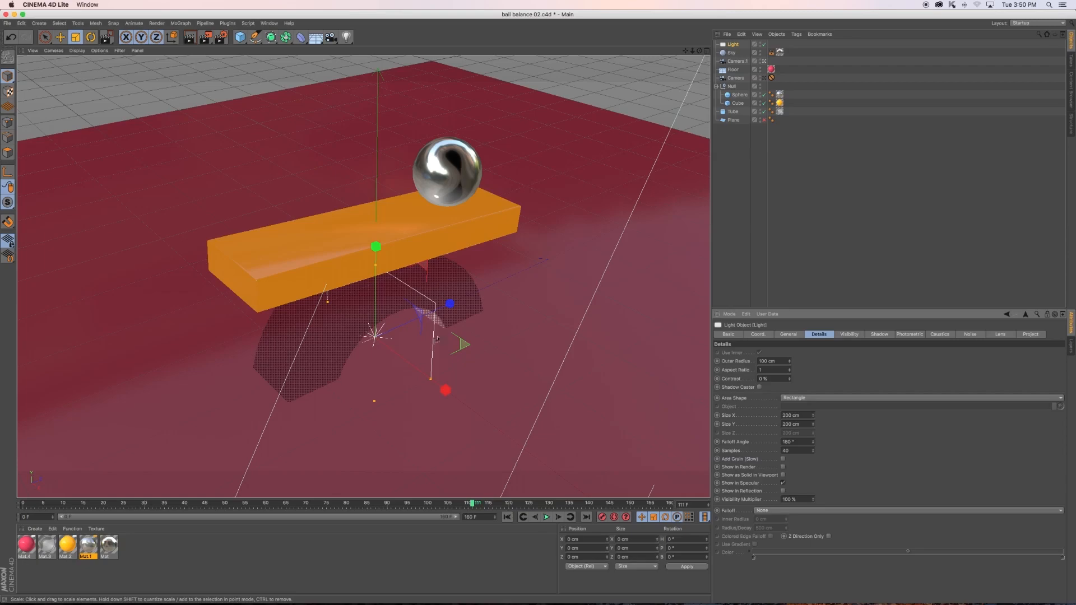
pyautogui.press('e')
pyautogui.moveTo(376, 247); pyautogui.dragTo(387, 50)
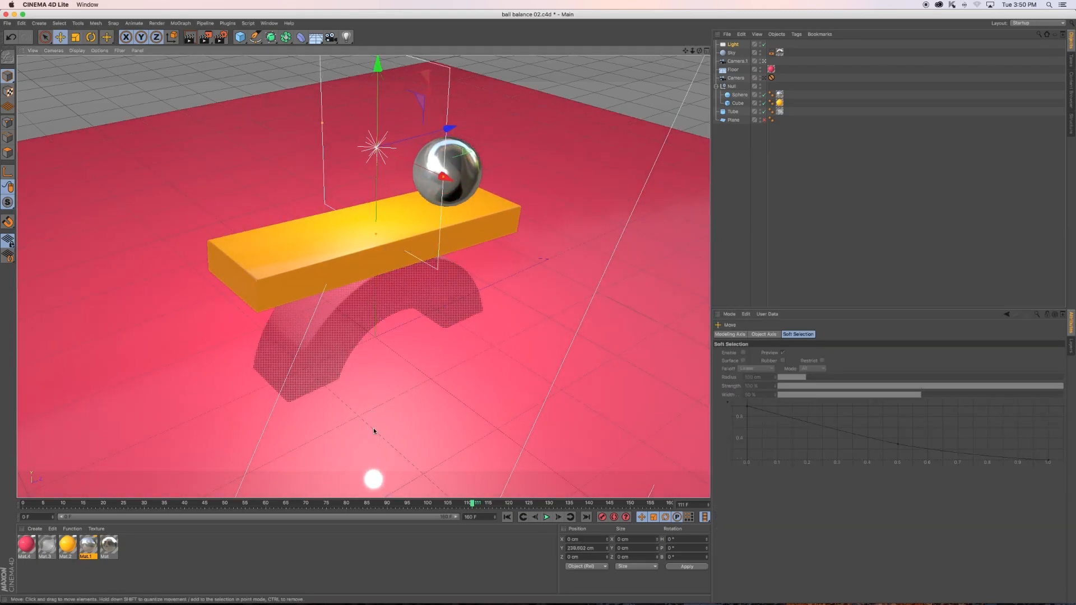
# - Rotate the area light to a 90° heading and move it out along X to about 456 cm
pyautogui.press('r')
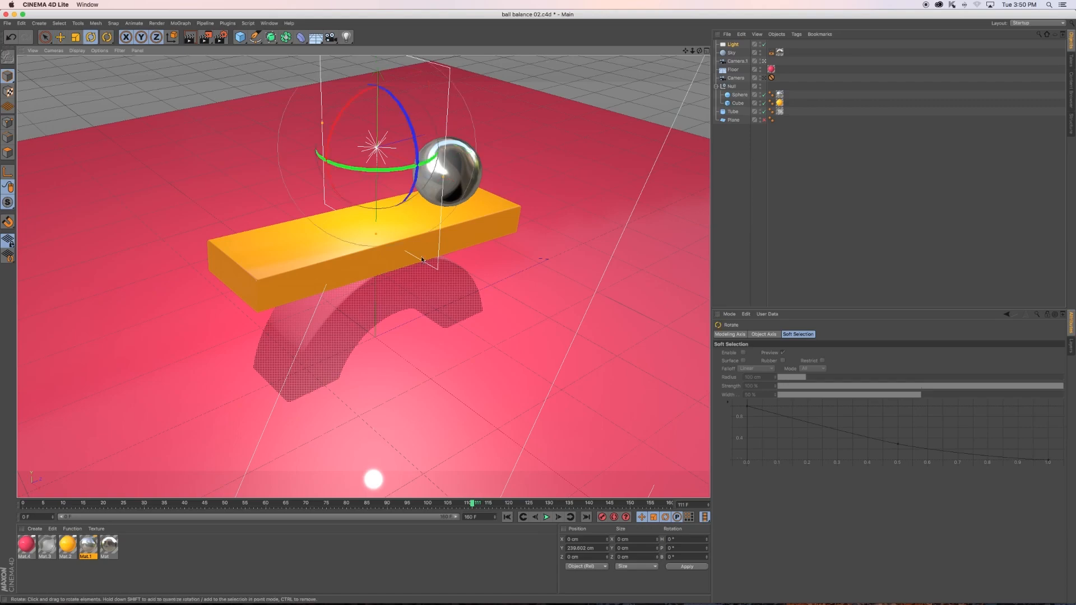
pyautogui.moveTo(342, 162); pyautogui.dragTo(695, 392)
pyautogui.press('e')
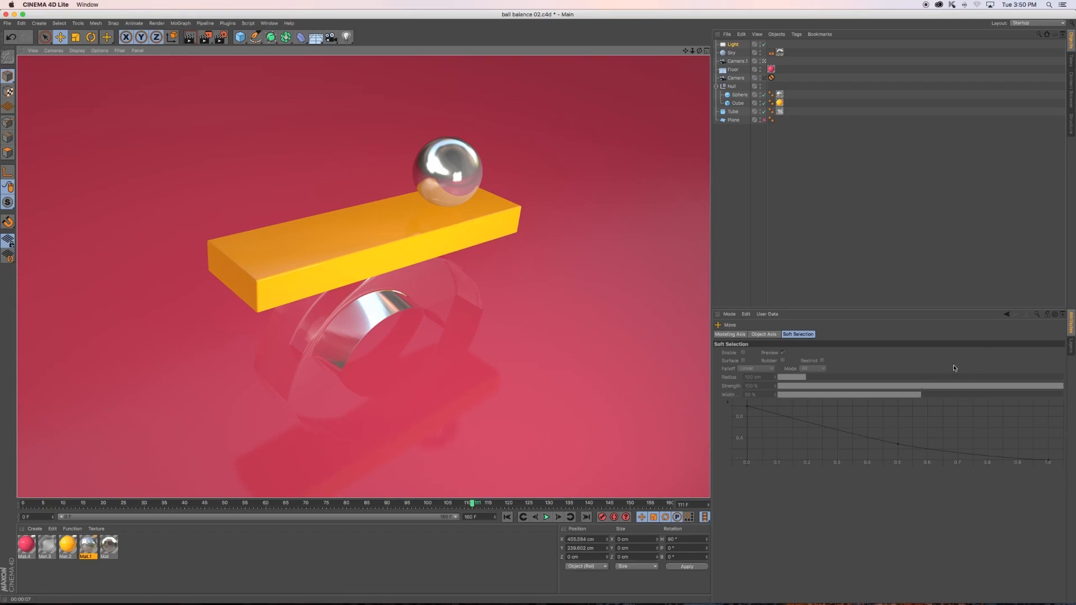
# - Outside the camera view, move the area light to about X 566 cm and Y 440 cm, and tilt its pitch to about -26°
pyautogui.click(764, 61)
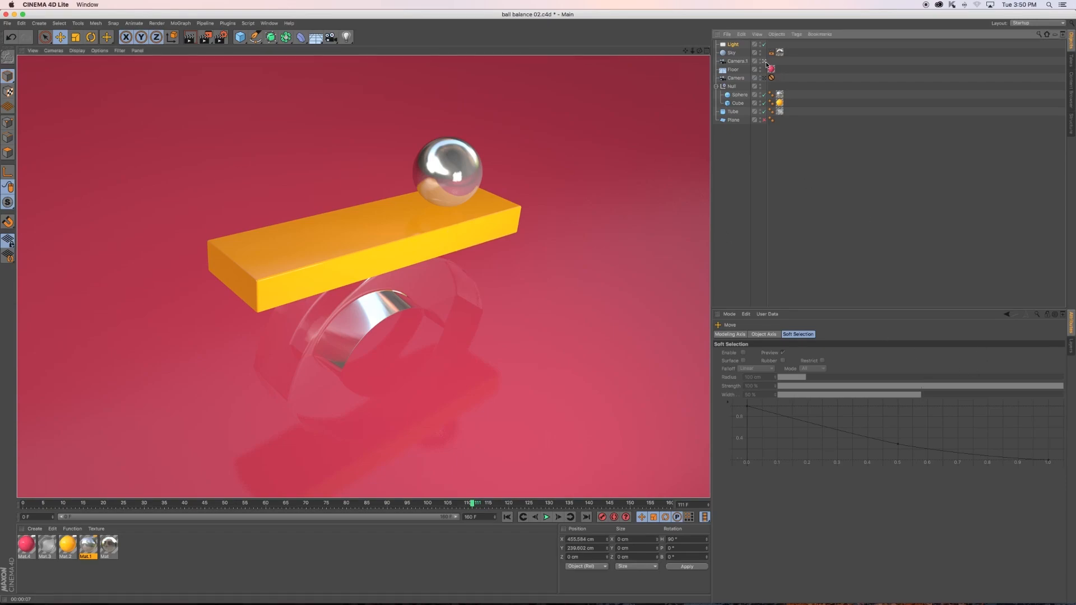
pyautogui.keyDown('alt'); pyautogui.moveTo(501, 318); pyautogui.dragTo(578, 288); pyautogui.keyUp('alt')
pyautogui.keyDown('alt'); pyautogui.moveTo(514, 278); pyautogui.dragTo(544, 283, button='right'); pyautogui.keyUp('alt')
pyautogui.keyDown('alt'); pyautogui.moveTo(544, 283); pyautogui.dragTo(376, 289); pyautogui.keyUp('alt')
pyautogui.moveTo(315, 235); pyautogui.dragTo(341, 243)
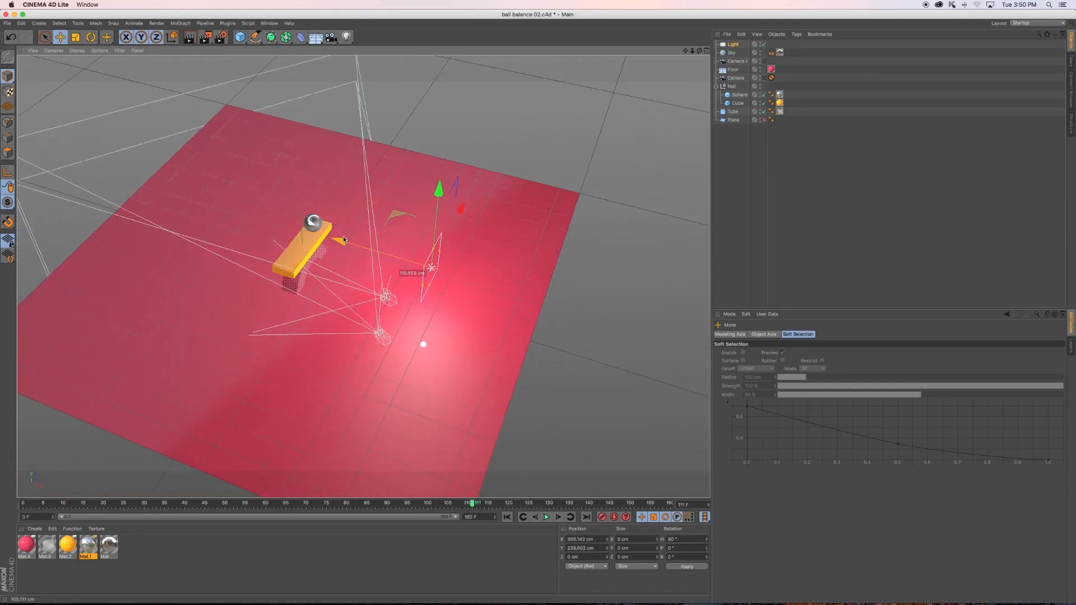
pyautogui.moveTo(439, 192); pyautogui.dragTo(443, 154)
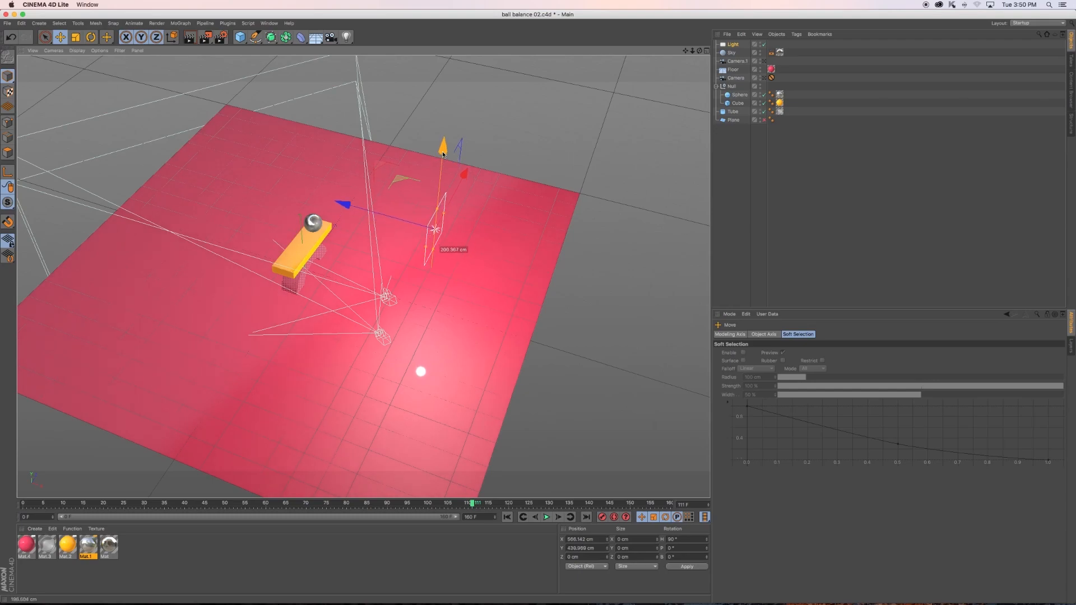
pyautogui.press('r')
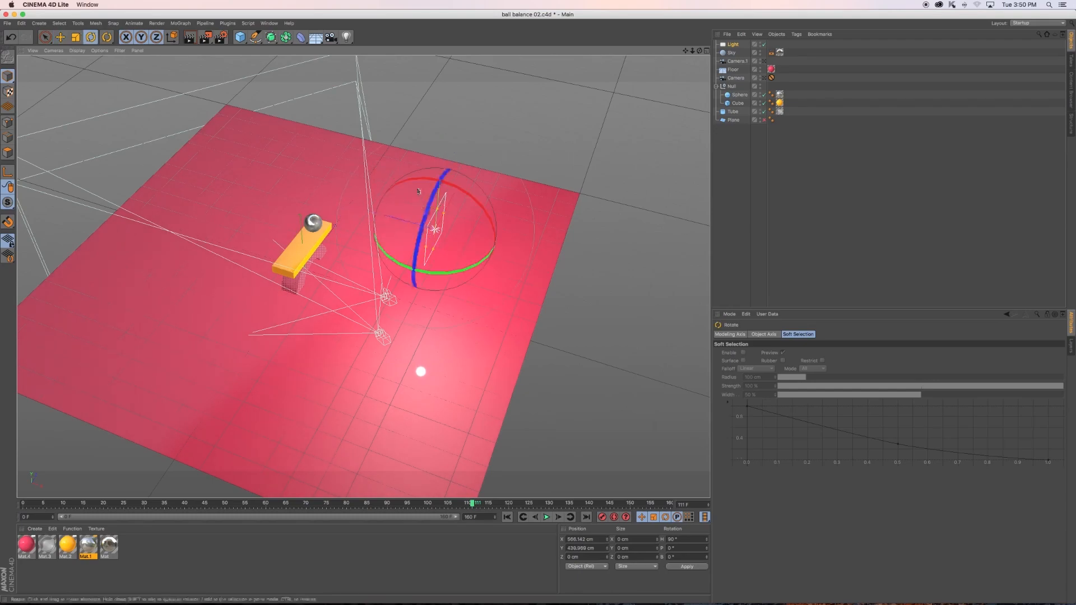
pyautogui.moveTo(421, 181); pyautogui.dragTo(440, 271)
# - Add an omni light, raise it above the floor and move it opposite the area light to about X -419 cm
pyautogui.click(347, 37)
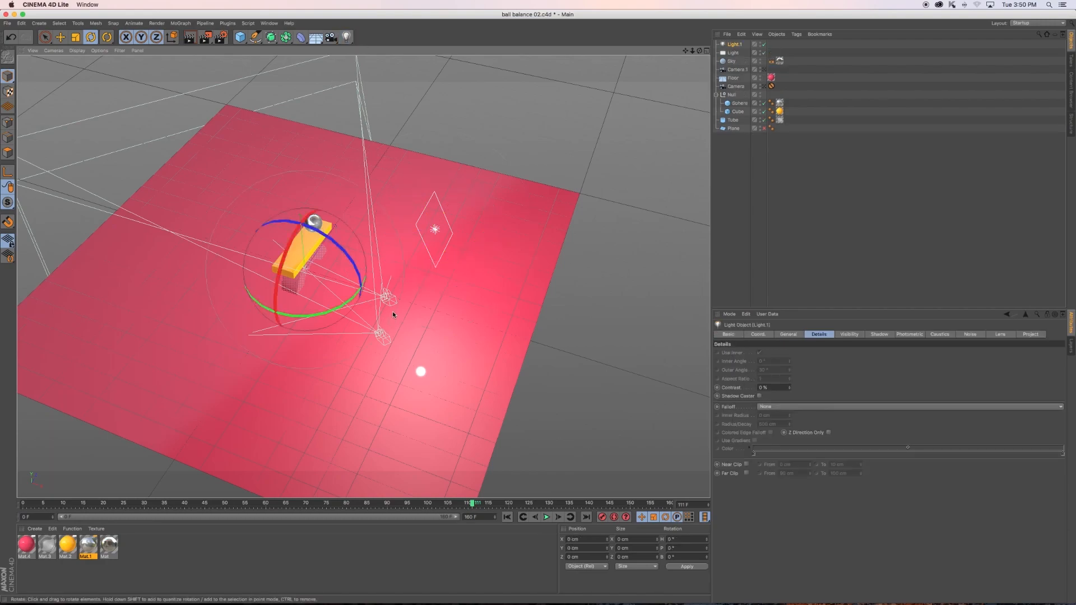
pyautogui.press('e')
pyautogui.moveTo(298, 190); pyautogui.dragTo(298, 143)
pyautogui.moveTo(391, 259); pyautogui.dragTo(297, 256)
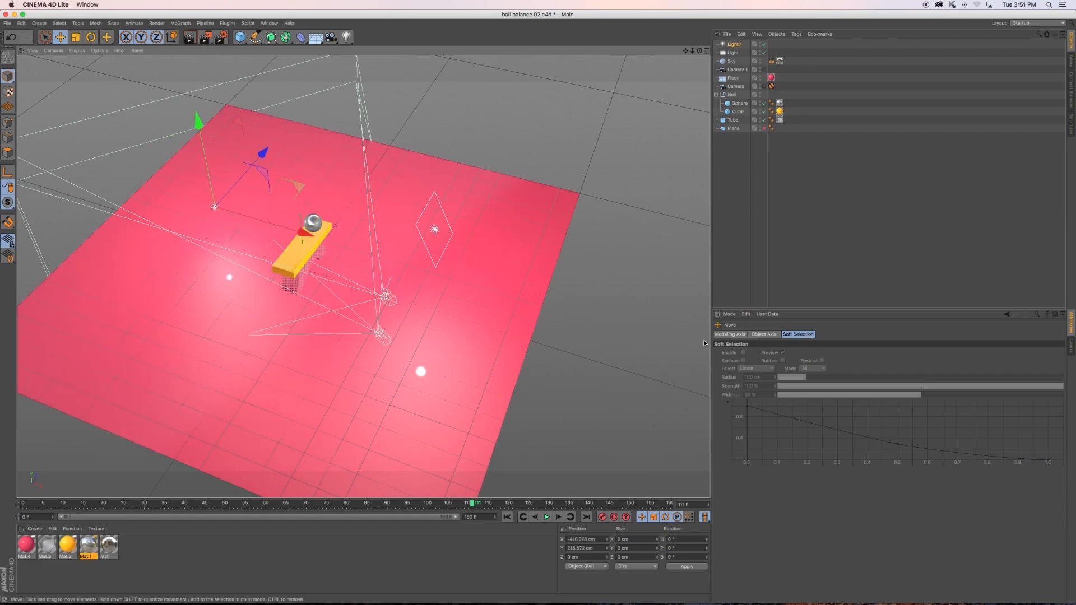
# - Enable Ambient Illumination on the omni light Light.1 and lower its intensity to about 48%
pyautogui.click(734, 45)
pyautogui.click(789, 335)
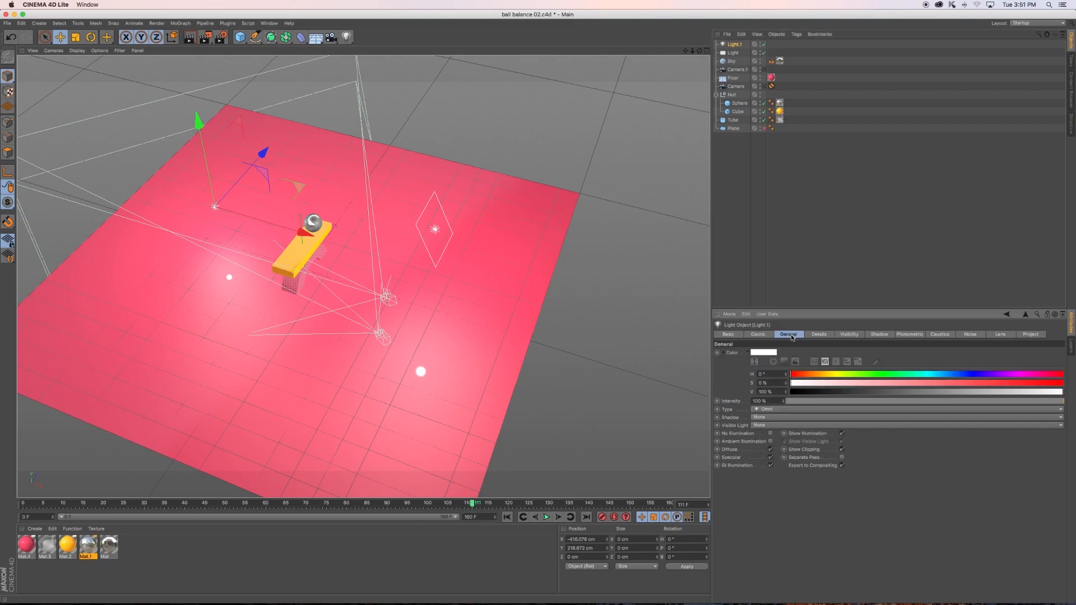
pyautogui.click(771, 442)
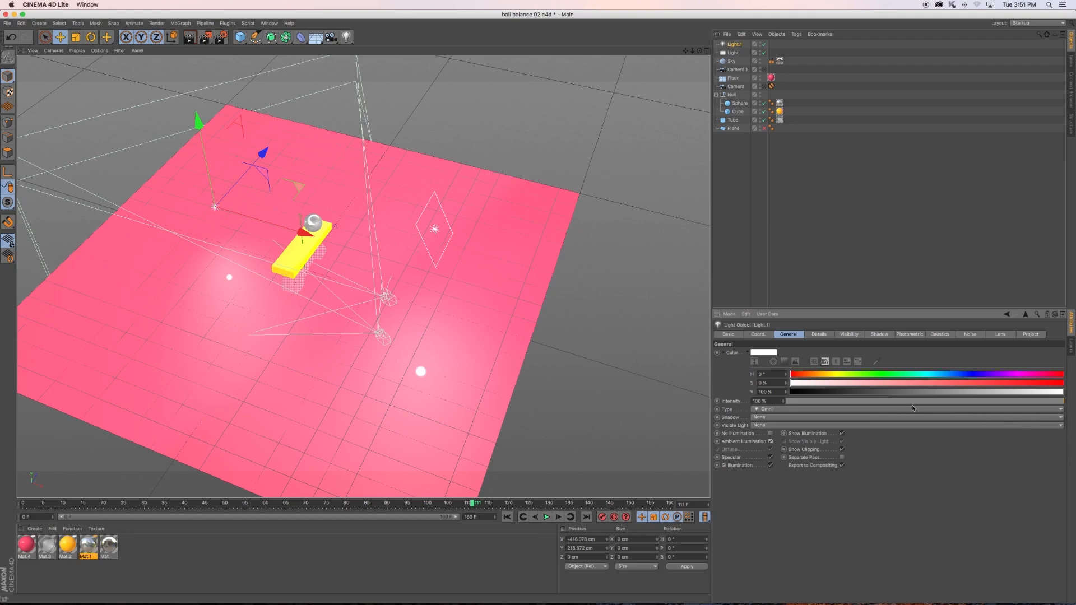
pyautogui.moveTo(981, 402); pyautogui.dragTo(920, 407)
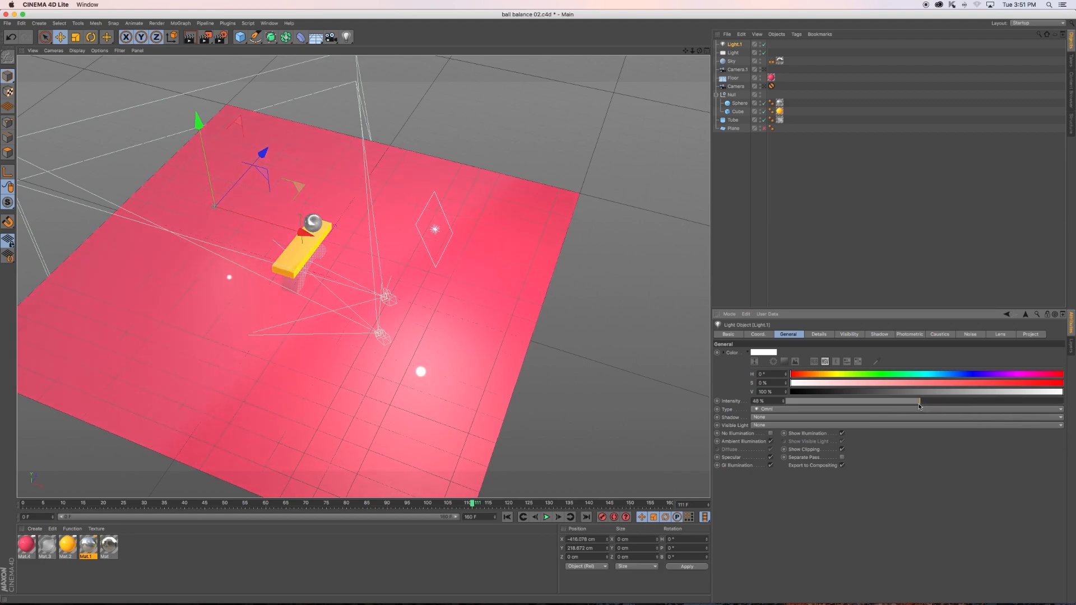
# - Set the area light's shadow to Shadow Maps (Soft) and render a preview through Camera.1
pyautogui.click(764, 70)
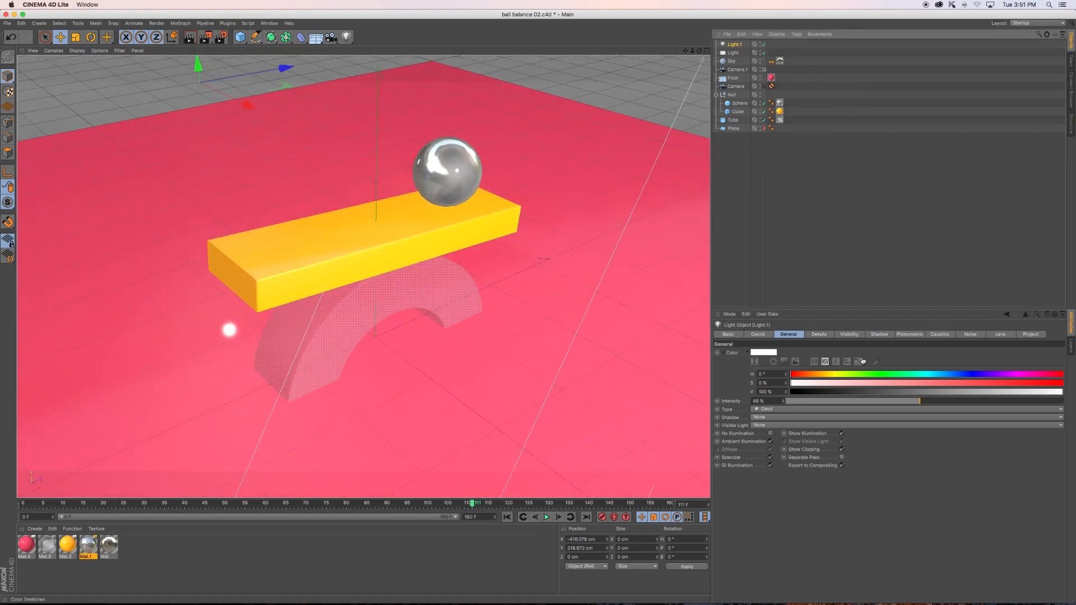
pyautogui.click(733, 53)
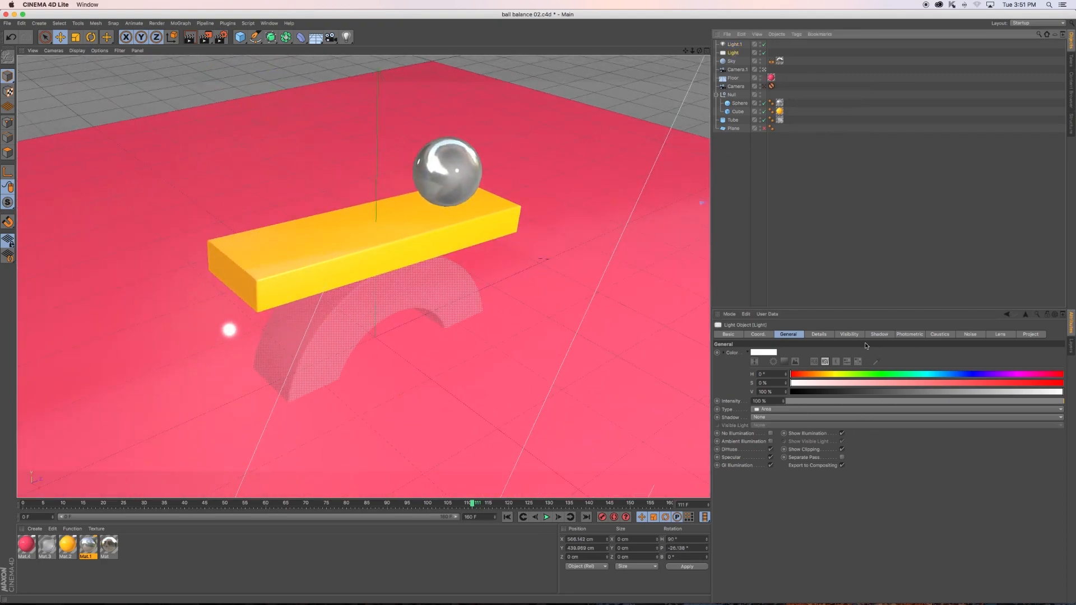
pyautogui.click(879, 335)
pyautogui.click(806, 353)
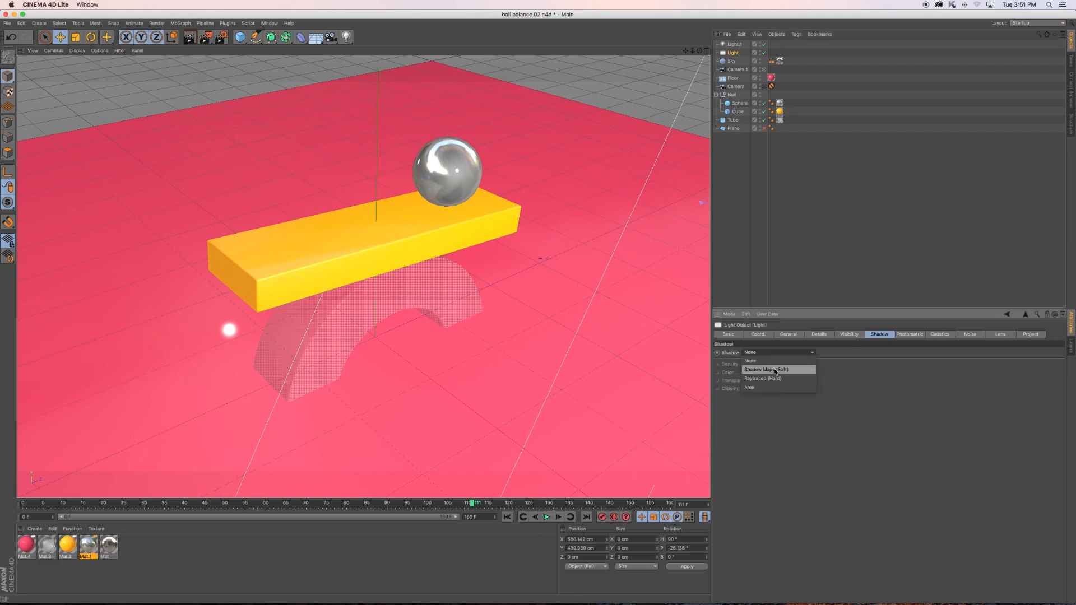
pyautogui.click(775, 369)
pyautogui.hotkey('ctrl', 'r')
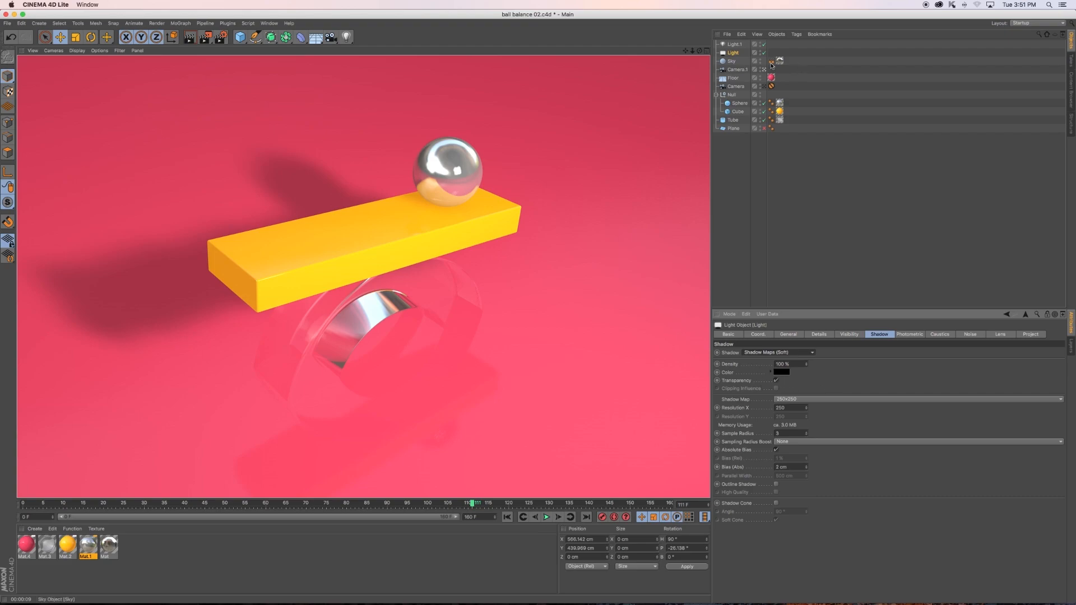
# - Outside the camera view, set the area light's pitch to -90° so that it faces straight down
pyautogui.click(764, 70)
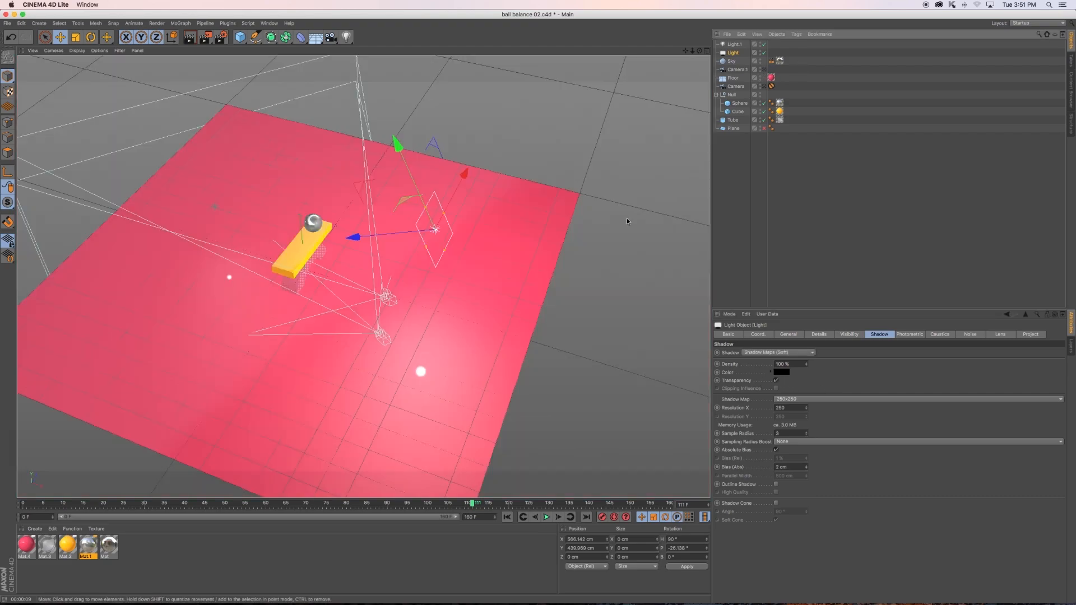
pyautogui.click(782, 373)
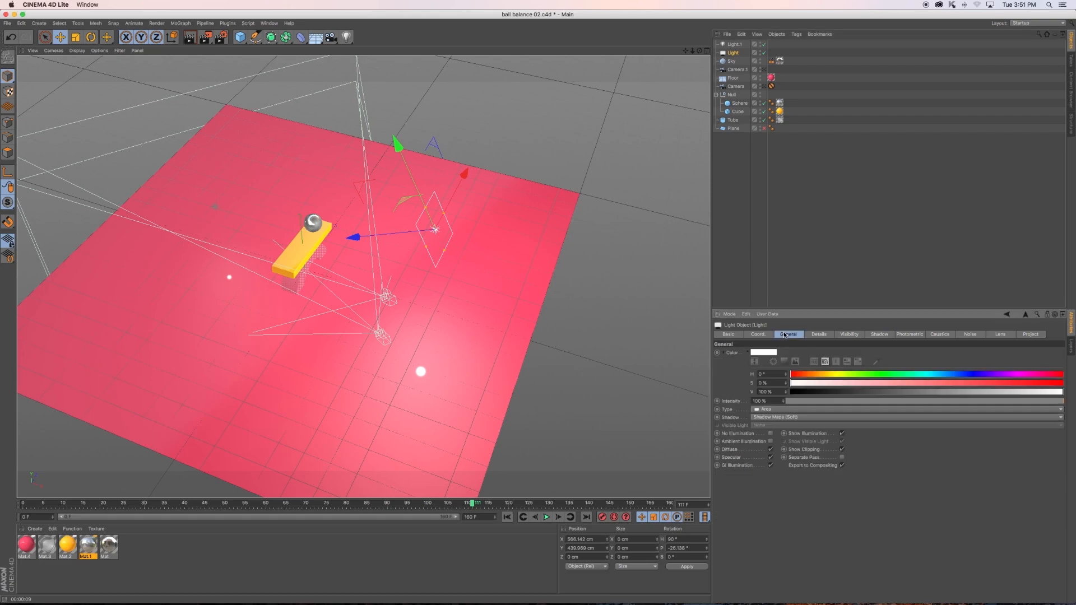
pyautogui.click(758, 334)
pyautogui.doubleClick(875, 364)
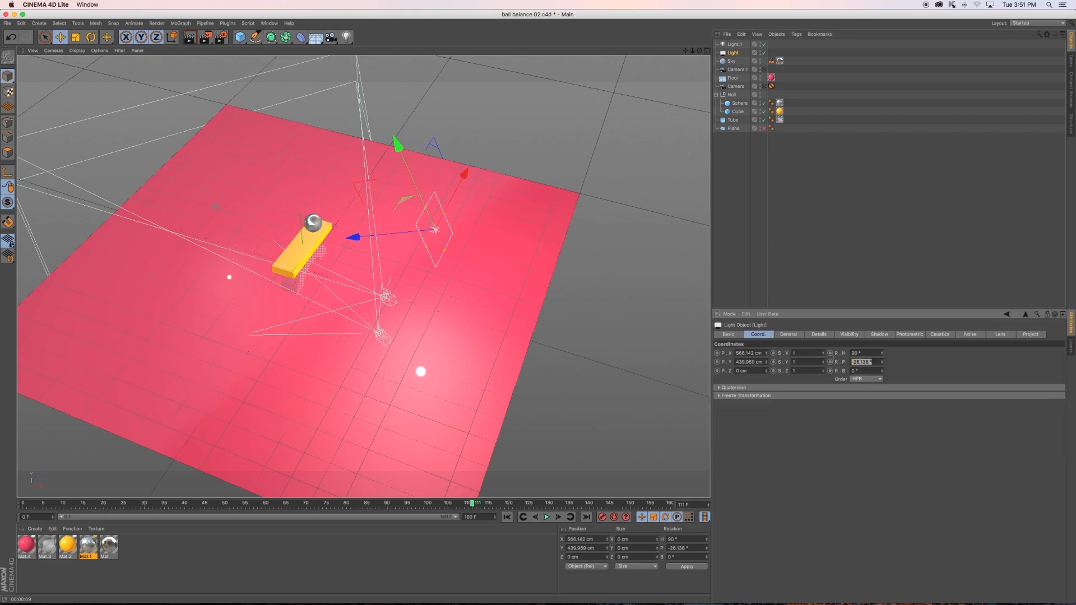
pyautogui.write('0')
pyautogui.press('Return')
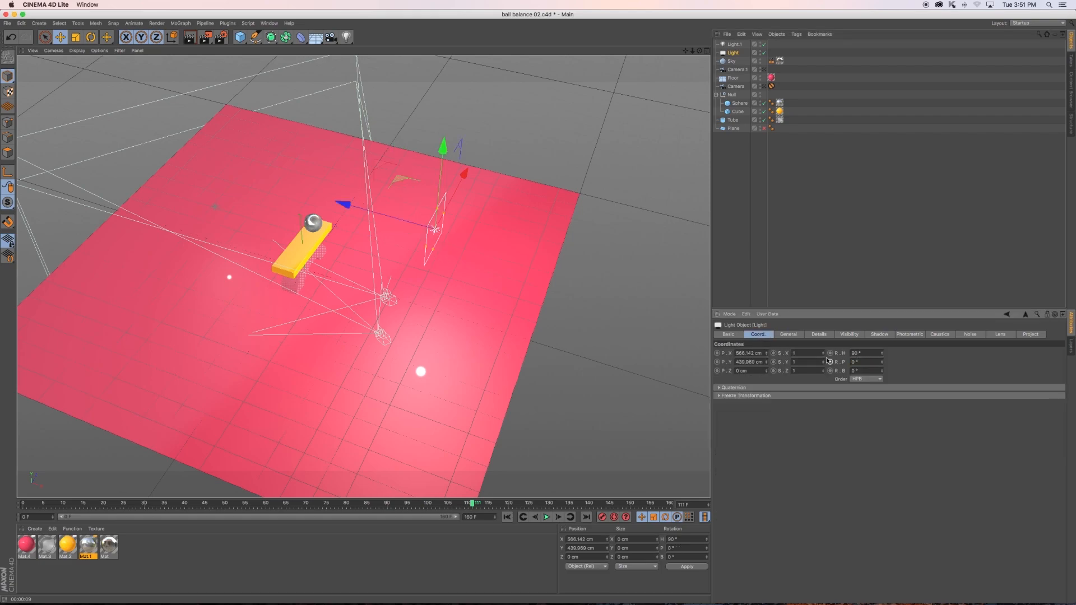
pyautogui.moveTo(882, 362); pyautogui.dragTo(882, 409)
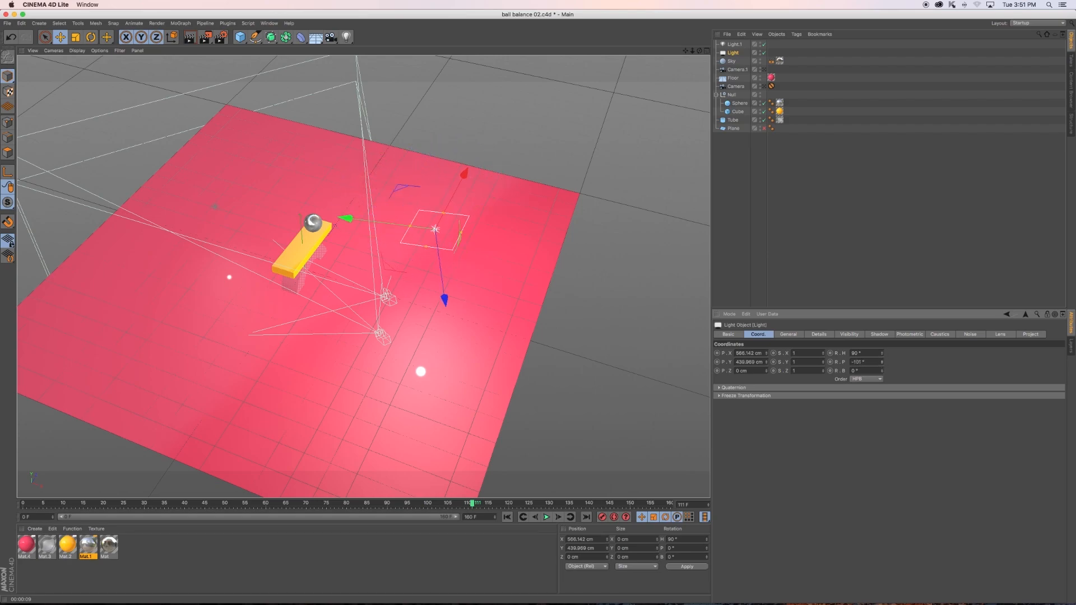
pyautogui.doubleClick(863, 362)
pyautogui.write('-90')
pyautogui.press('Return')
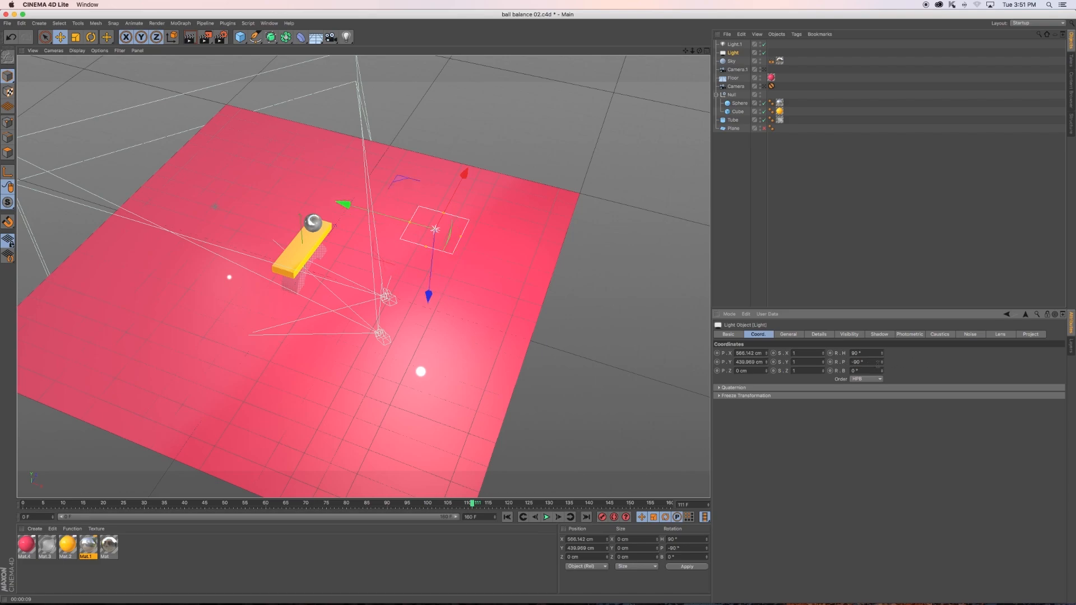
# - Move the area light over the plank to about X 109 cm and Y 622 cm, and tilt its pitch to about -67°
pyautogui.moveTo(343, 207); pyautogui.dragTo(235, 178)
pyautogui.moveTo(320, 275); pyautogui.dragTo(318, 239)
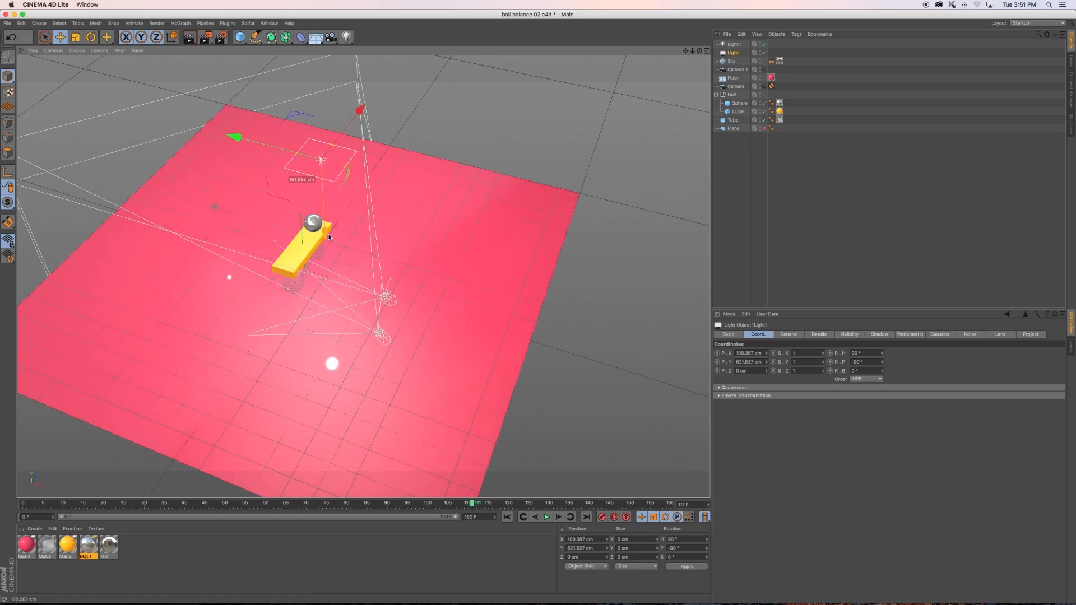
pyautogui.press('r')
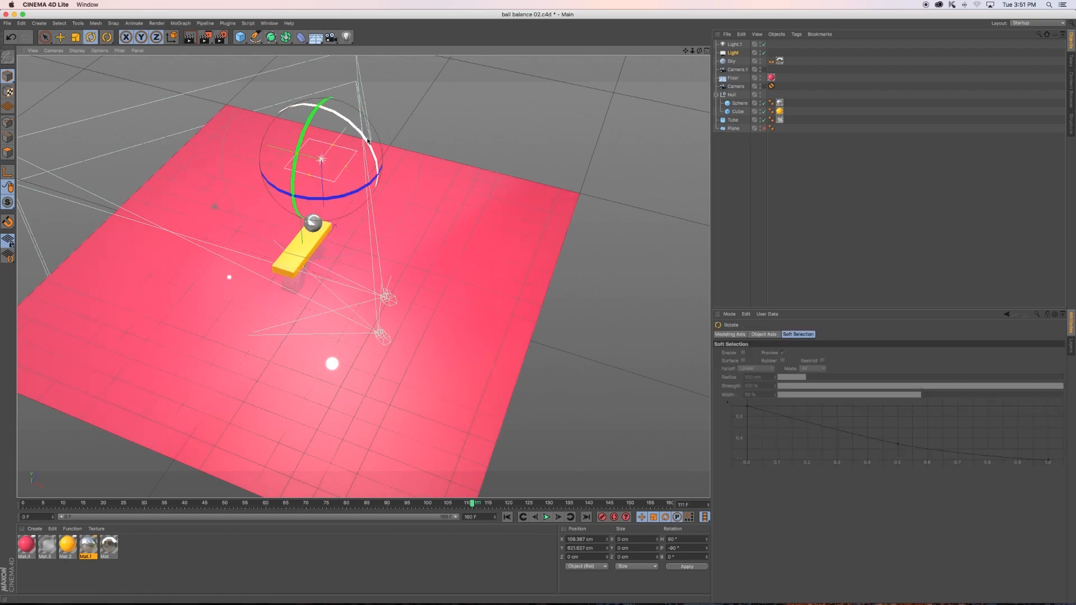
pyautogui.moveTo(361, 167); pyautogui.dragTo(375, 164)
pyautogui.hotkey('ctrl', 'r')
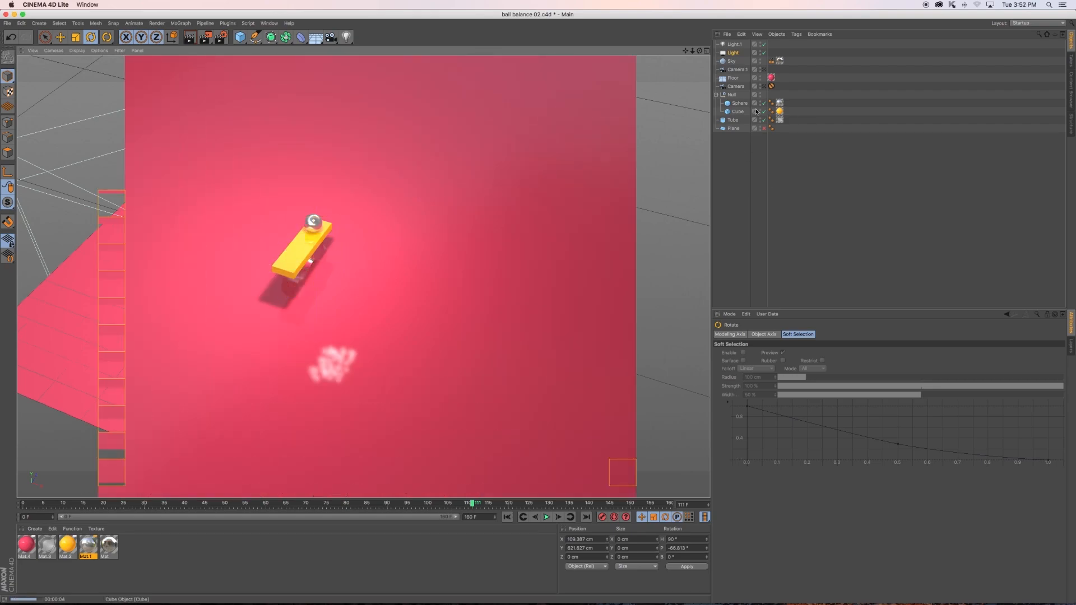
# - Set the area light's shadow map resolution to 100 and density to 60%, and render a preview through Camera.1
pyautogui.click(765, 72)
pyautogui.click(764, 70)
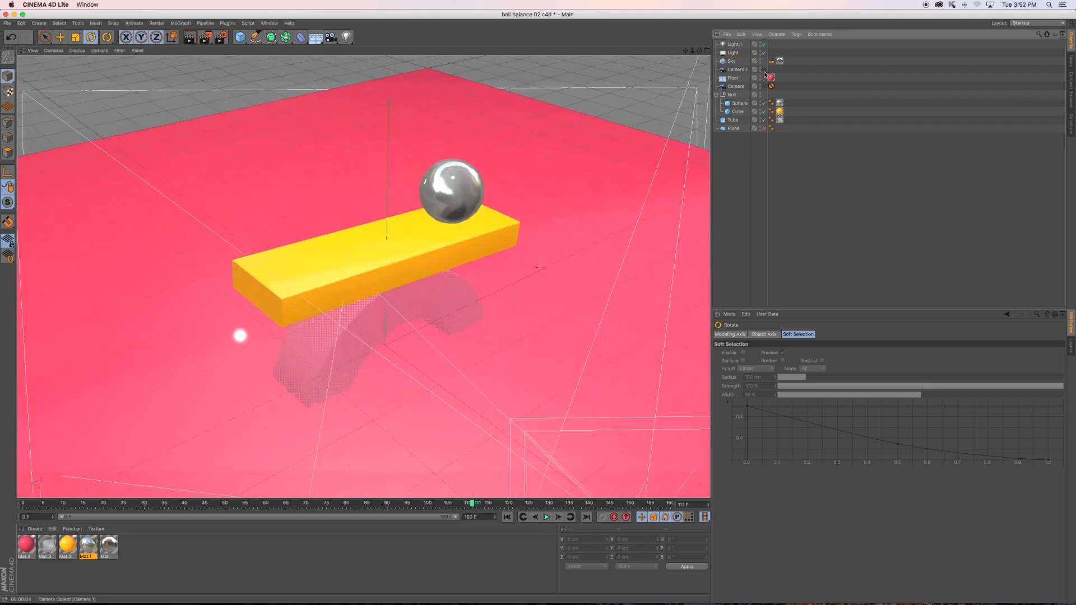
pyautogui.click(733, 53)
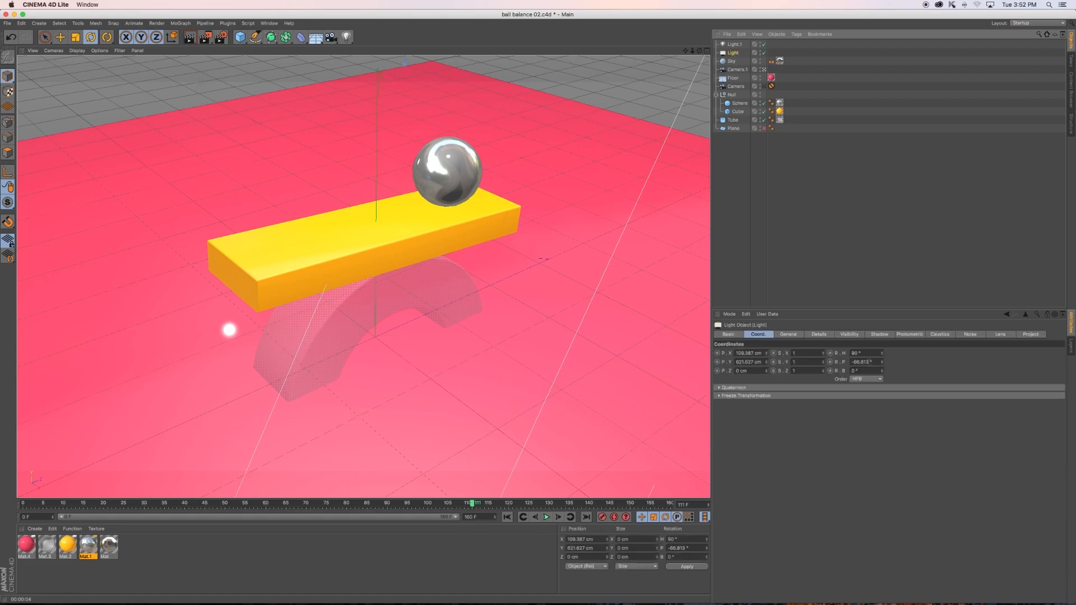
pyautogui.click(792, 335)
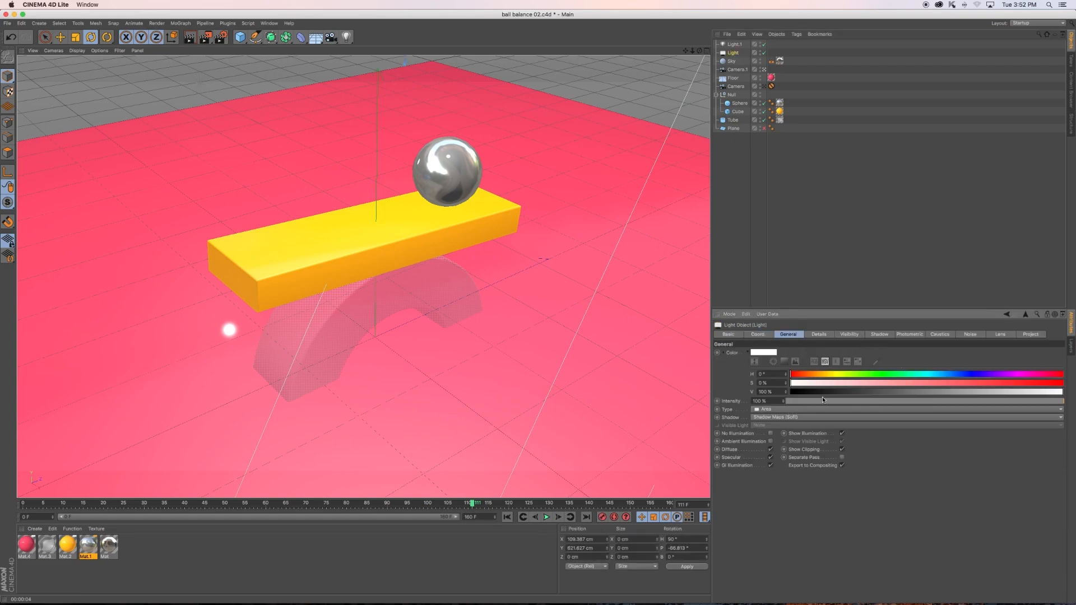
pyautogui.click(881, 335)
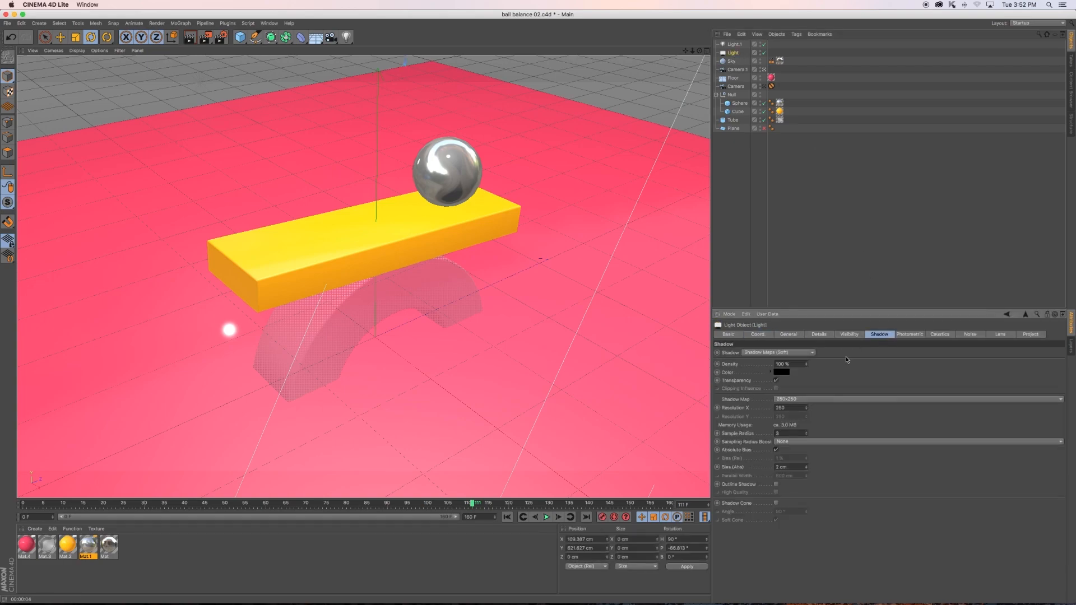
pyautogui.doubleClick(787, 405)
pyautogui.write('100')
pyautogui.moveTo(793, 365); pyautogui.dragTo(737, 358)
pyautogui.write('60')
pyautogui.hotkey('ctrl', 'r')
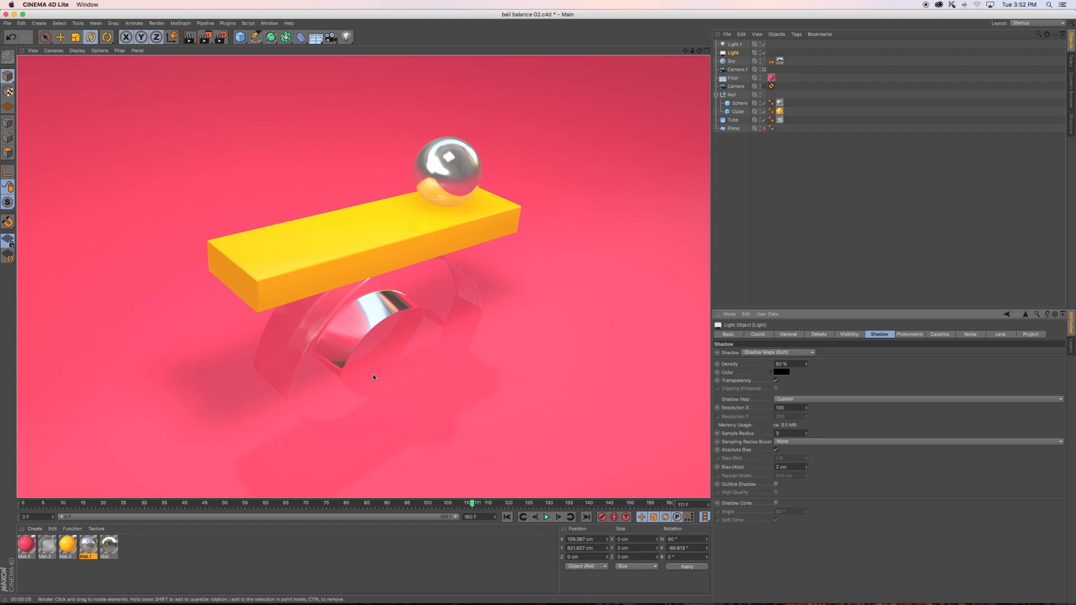
# - Play the animation from the start, stop it at frame 55 and render a preview of that frame
pyautogui.click(507, 517)
pyautogui.click(548, 519)
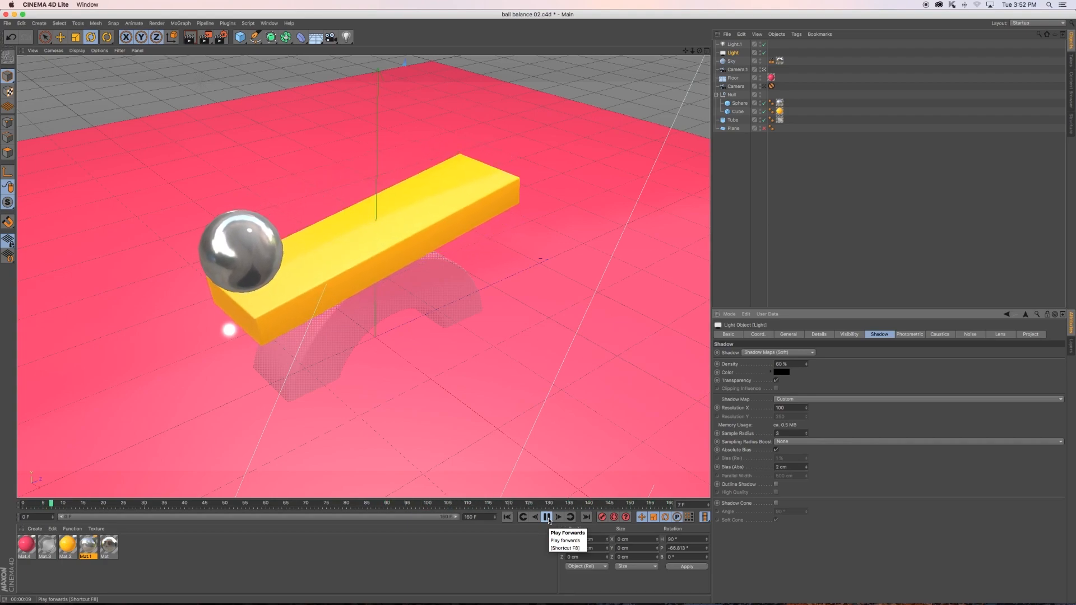
pyautogui.click(547, 519)
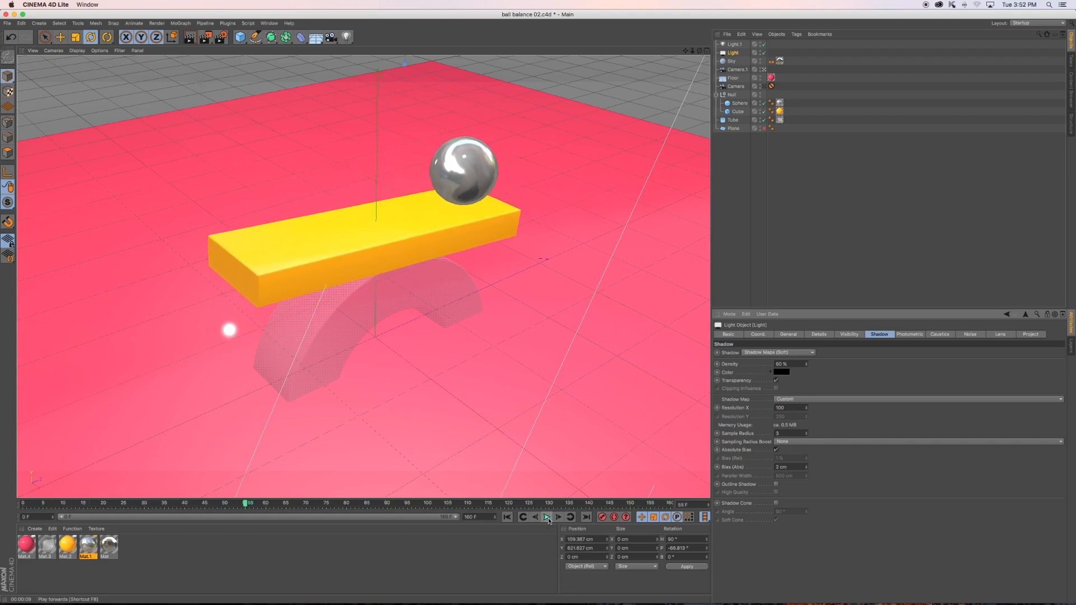
pyautogui.click(190, 38)
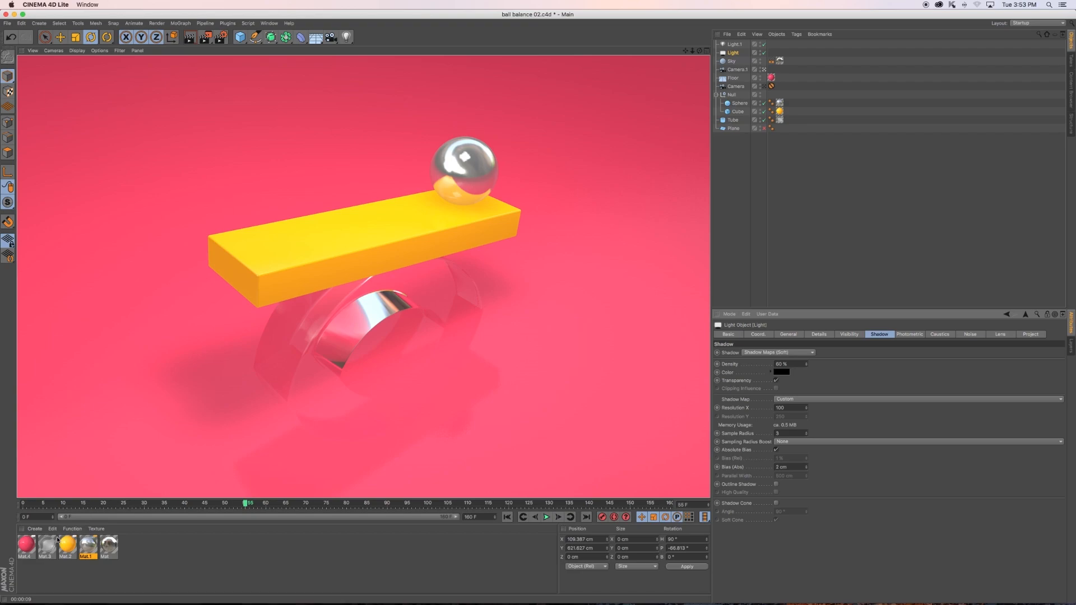
# - Change the color of the floor material Mat.4 to a bright blue with a hue of about 214°
pyautogui.click(26, 544)
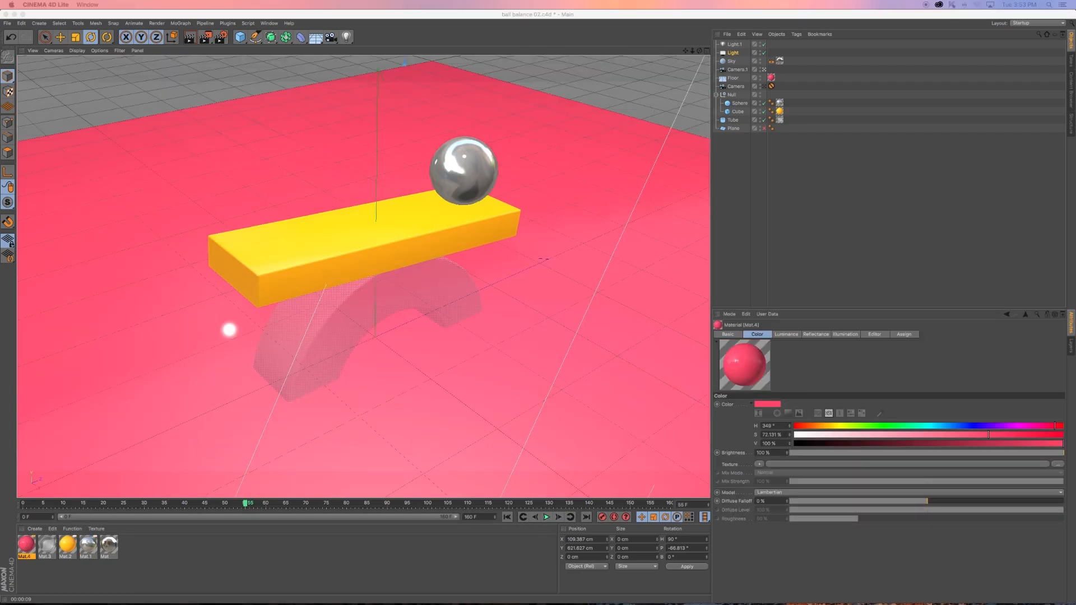
pyautogui.moveTo(0, 213); pyautogui.dragTo(832, 197)
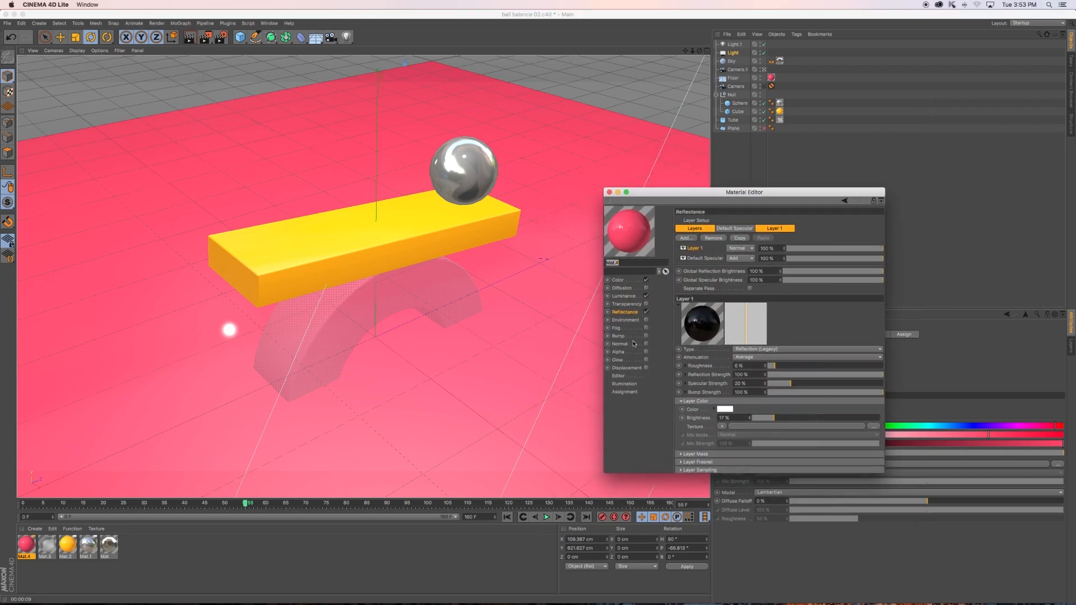
pyautogui.click(619, 280)
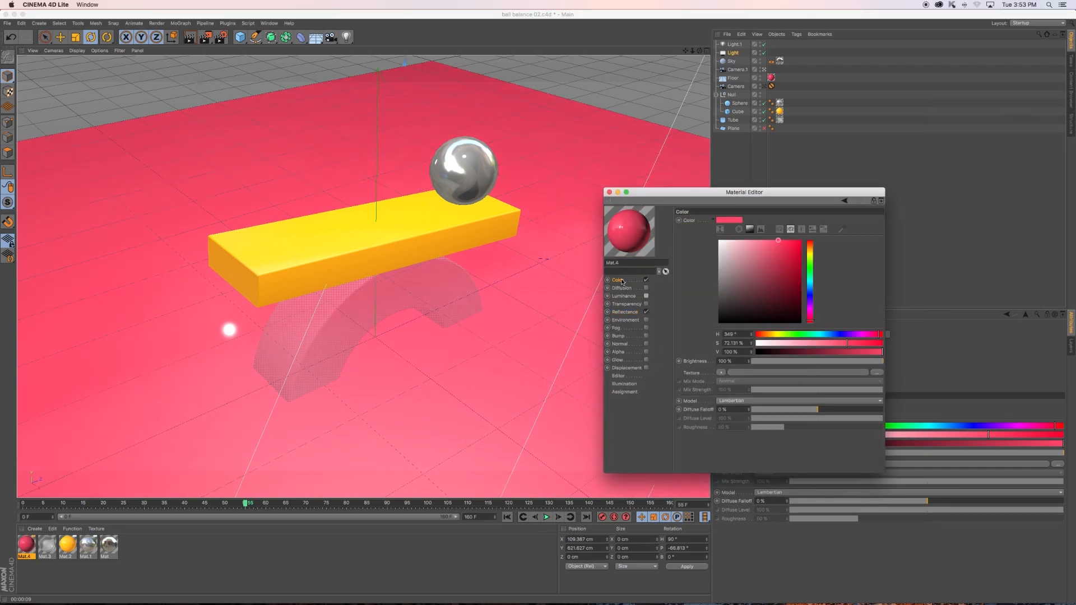
pyautogui.click(810, 289)
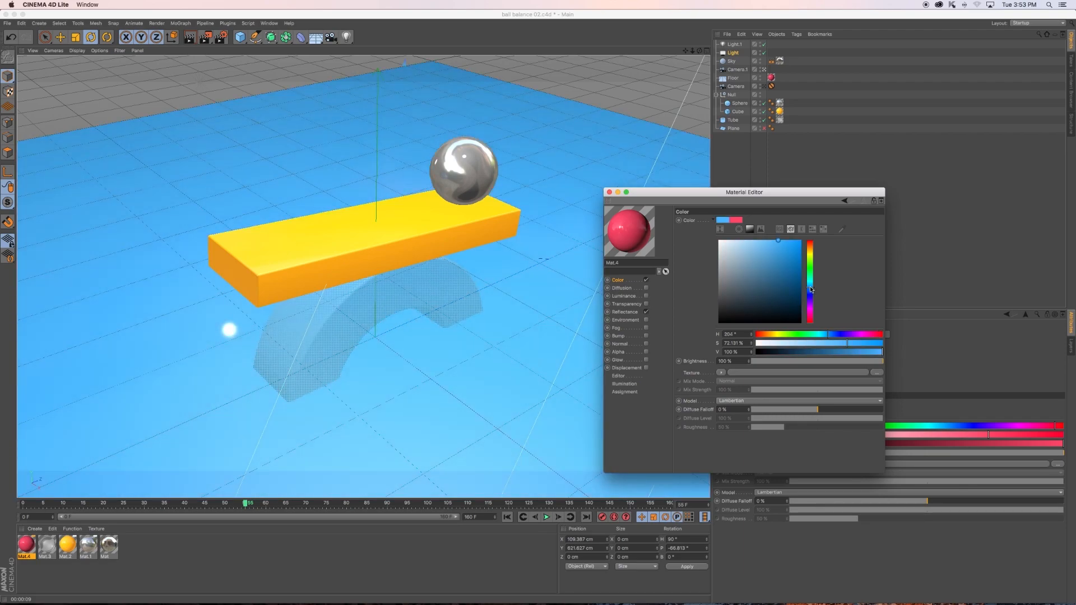
pyautogui.moveTo(812, 289); pyautogui.dragTo(811, 290)
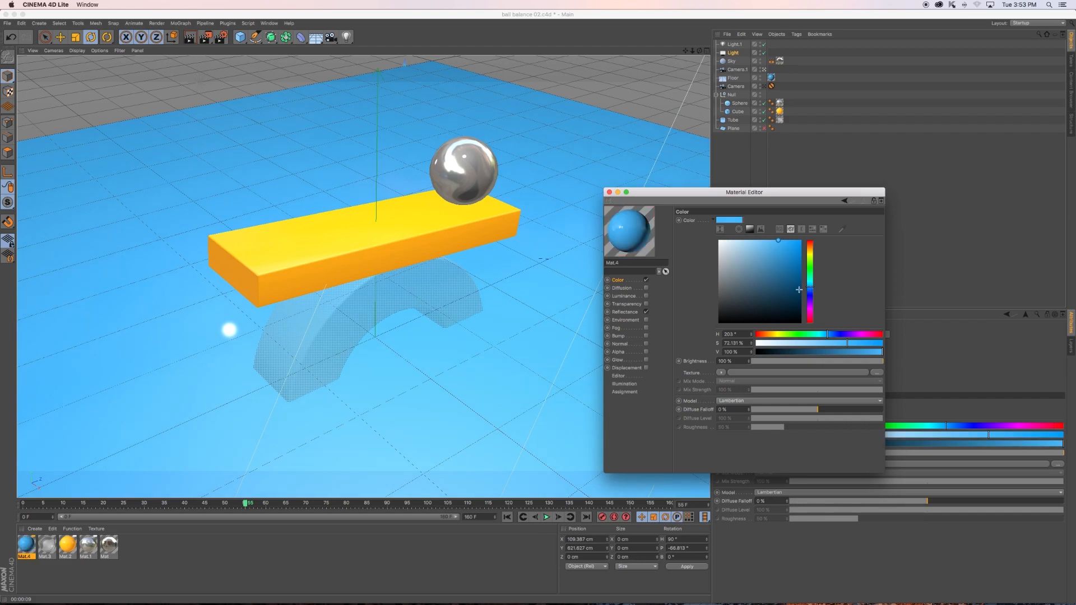
pyautogui.moveTo(810, 289); pyautogui.dragTo(810, 292)
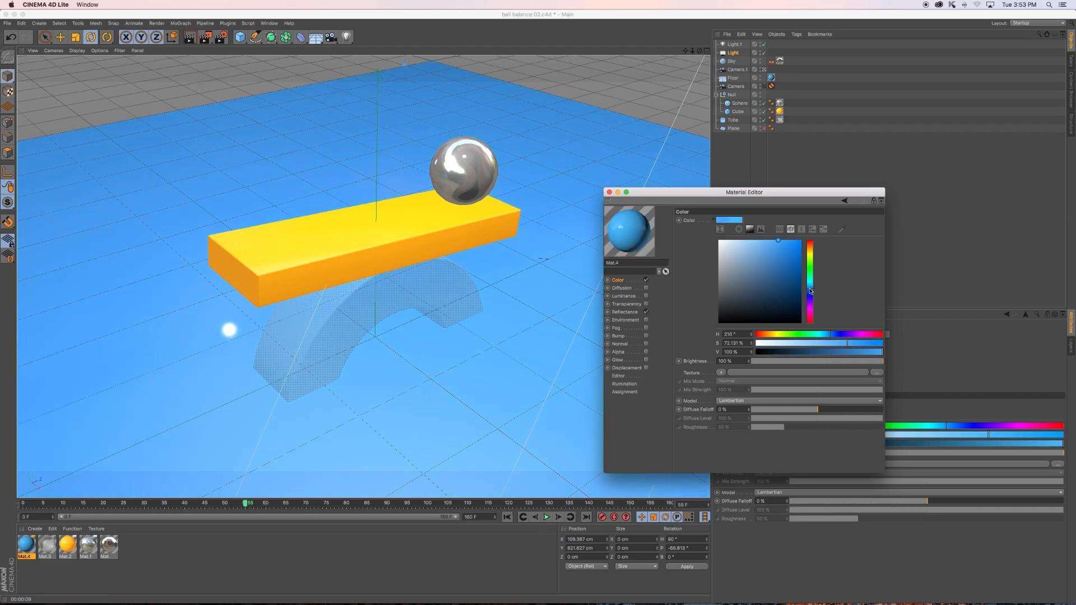
pyautogui.click(798, 244)
pyautogui.moveTo(798, 245); pyautogui.dragTo(776, 242)
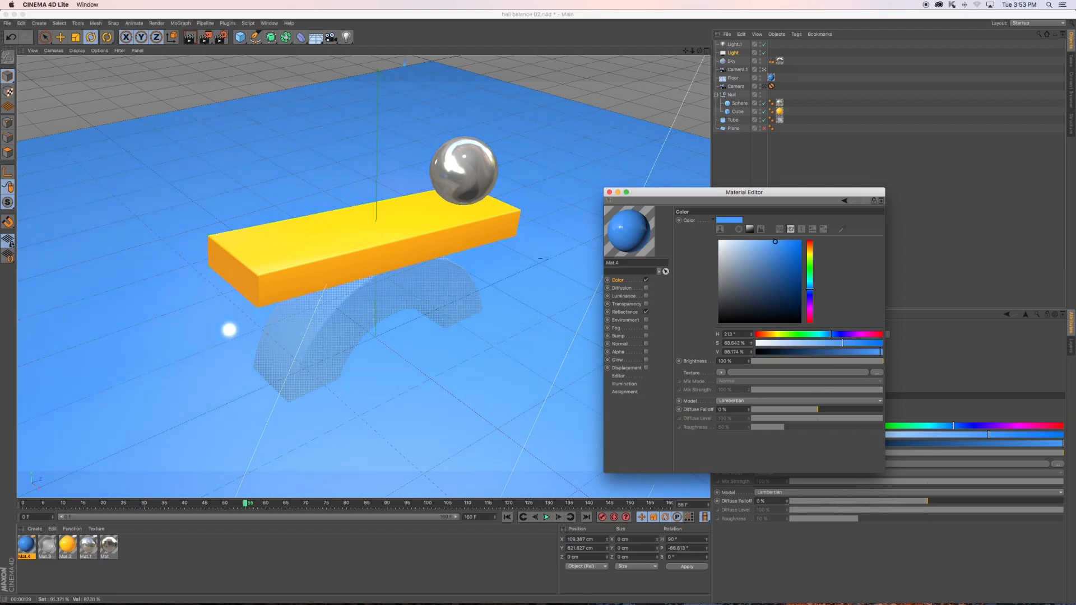
# - Sample the floor's blue for Mat.4's luminance, enable that channel, and set its saturation to 57% and value to 83%
pyautogui.click(625, 296)
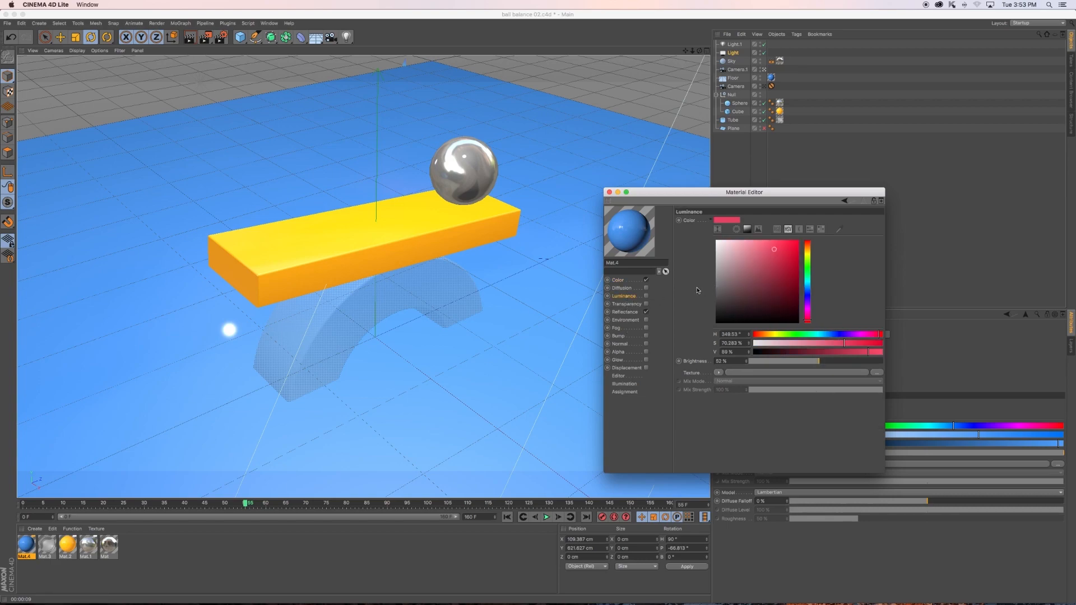
pyautogui.click(841, 231)
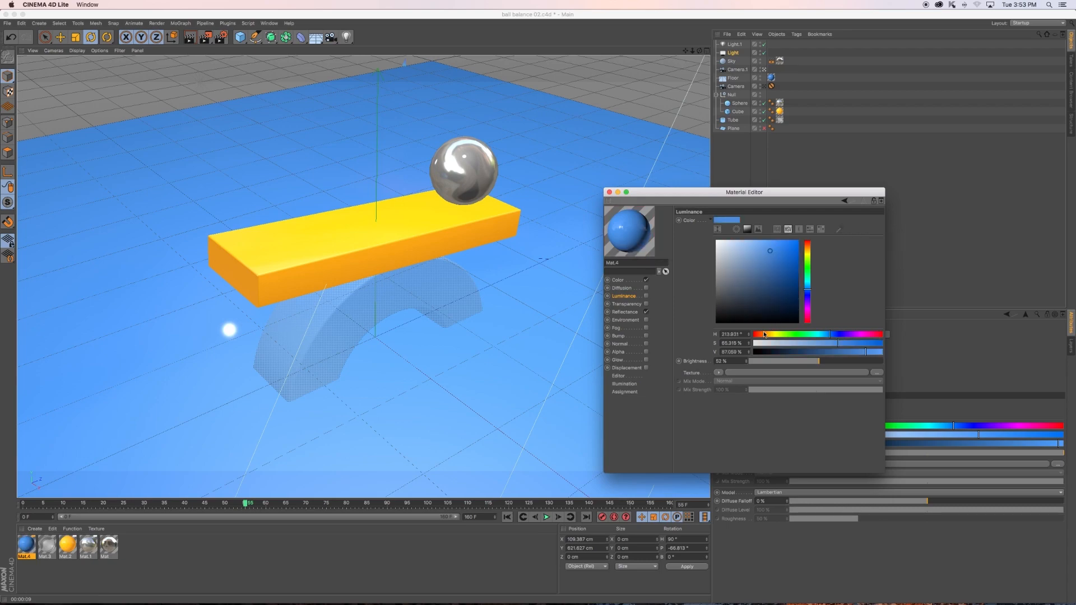
pyautogui.click(647, 296)
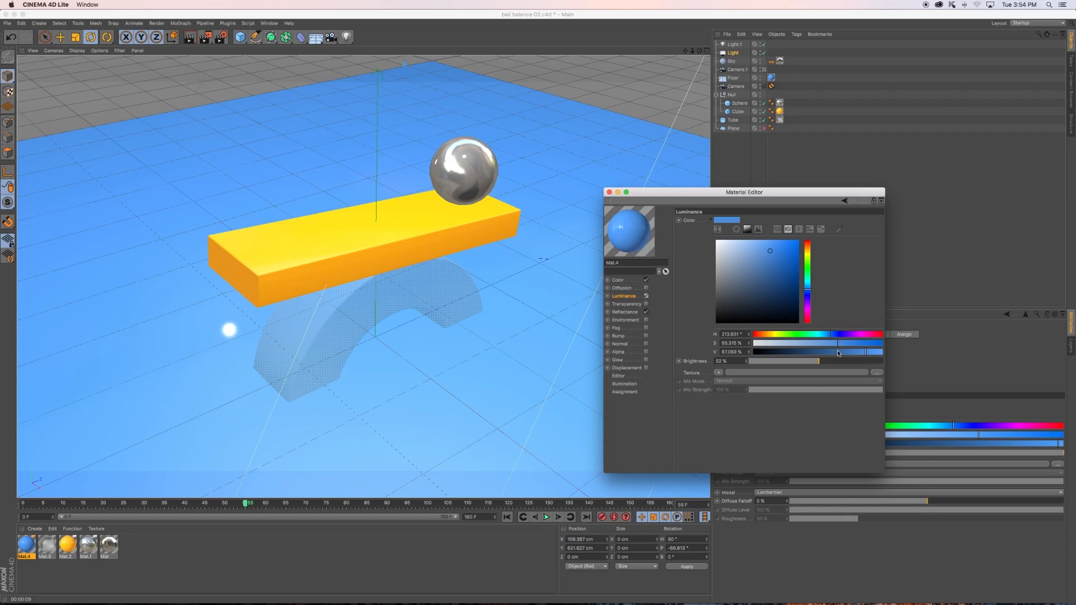
pyautogui.click(861, 354)
pyautogui.moveTo(836, 343); pyautogui.dragTo(827, 344)
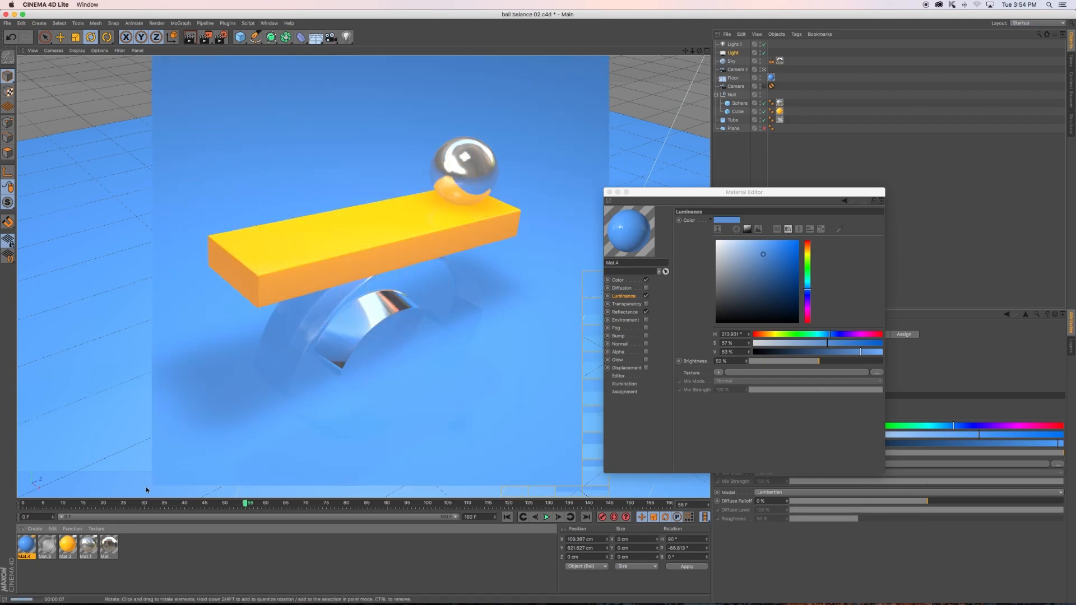
# - Darken the base color of the ball's metal material Mat.1 to a value of 36%
pyautogui.click(110, 549)
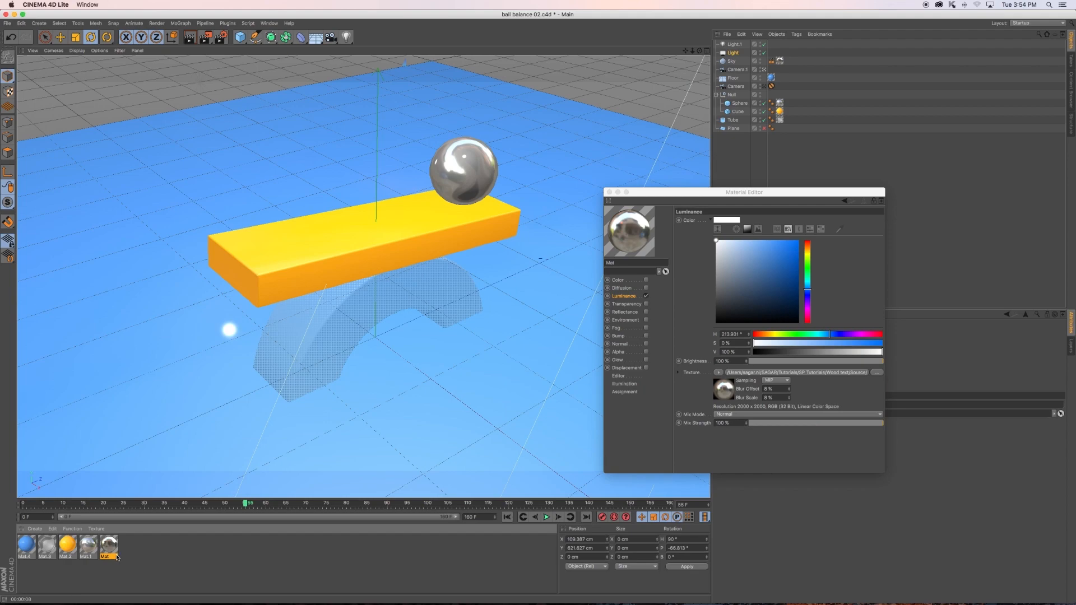
pyautogui.click(88, 547)
pyautogui.click(625, 311)
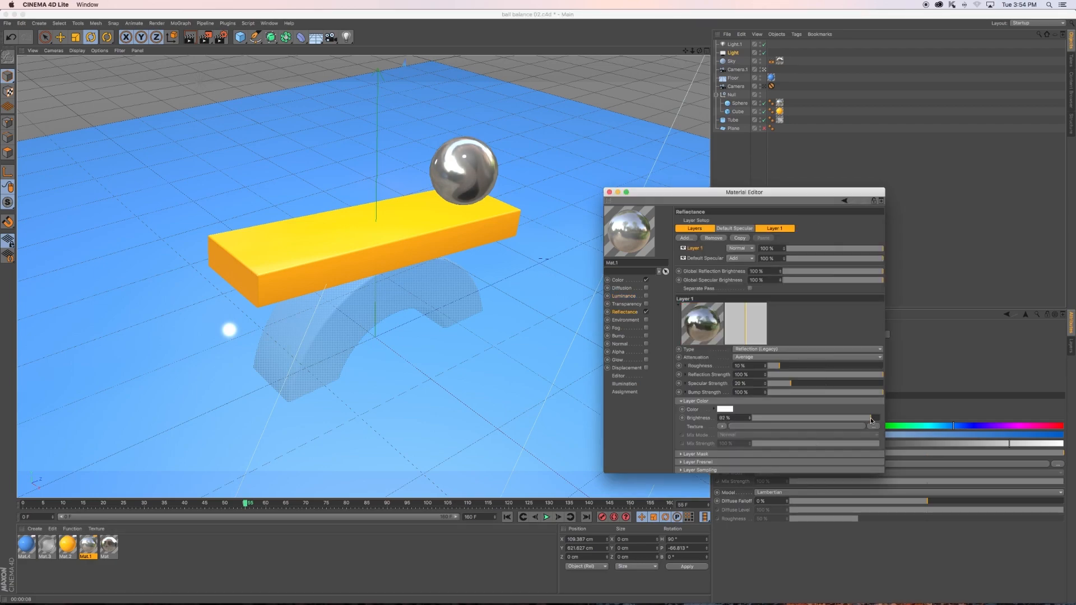
pyautogui.click(623, 282)
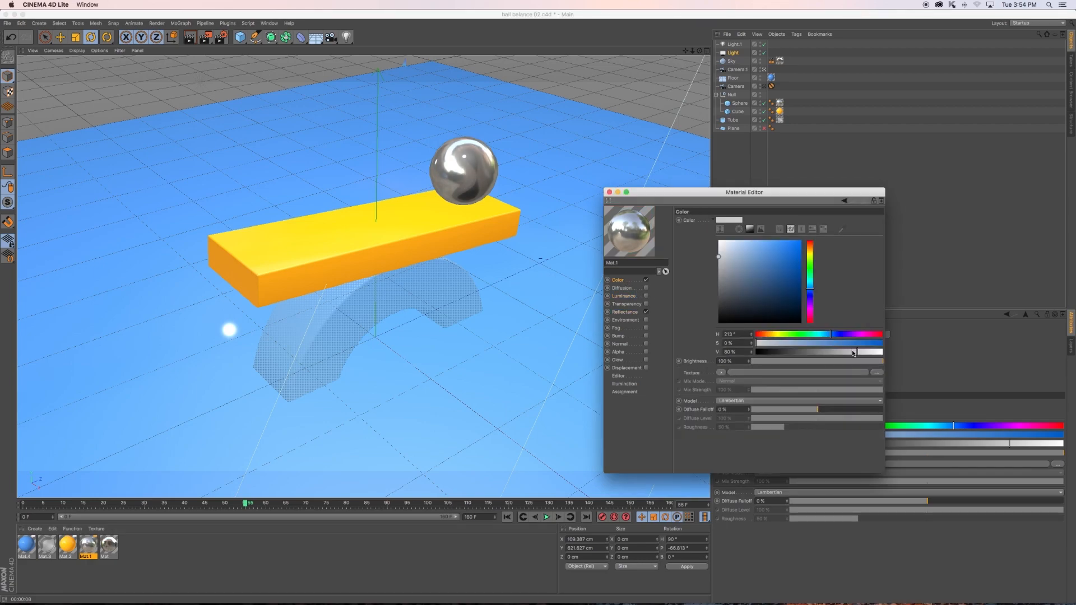
pyautogui.moveTo(853, 353); pyautogui.dragTo(802, 355)
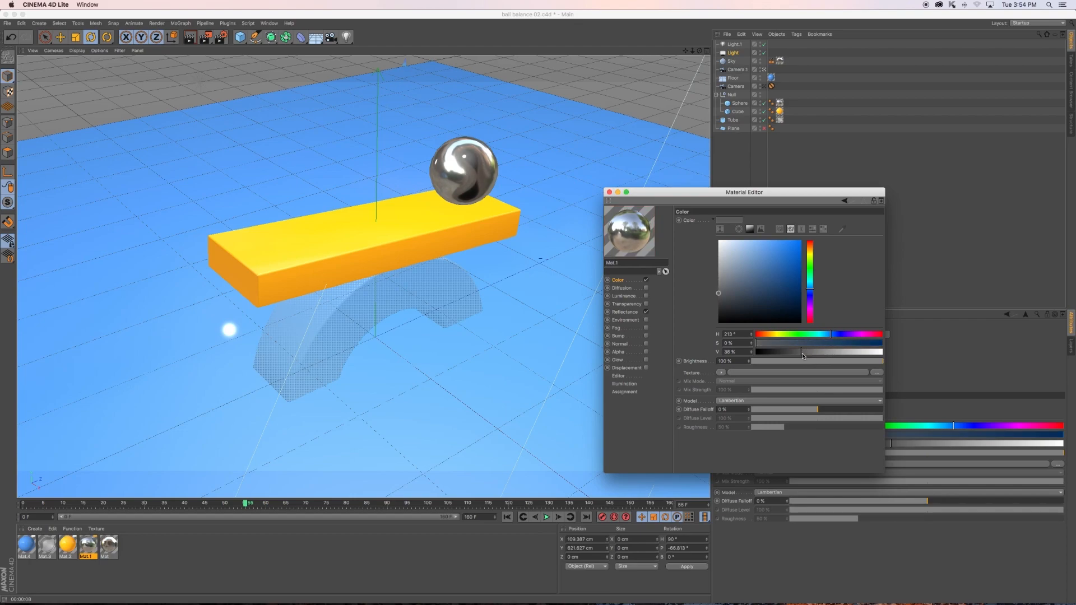
# - Render a preview of the recolored scene, close the Material Editor and play the animation from the current frame
pyautogui.click(190, 38)
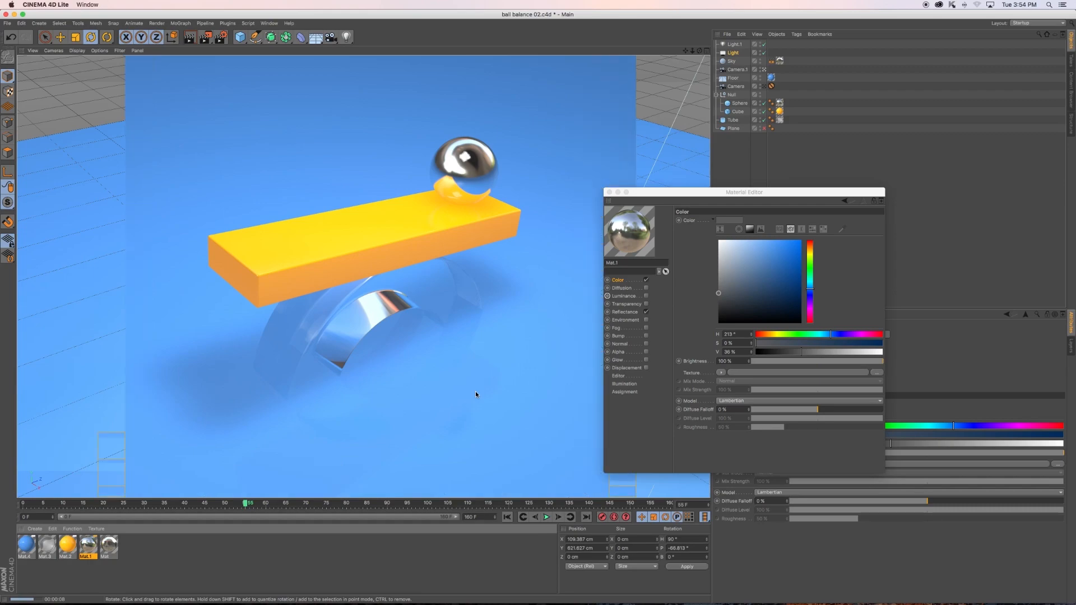
pyautogui.click(610, 193)
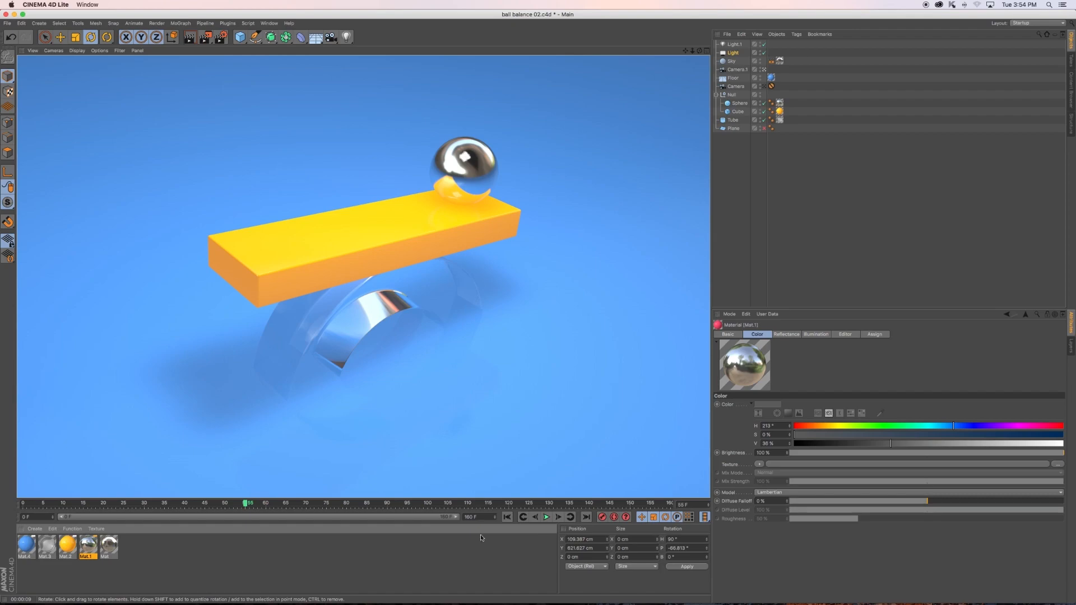
pyautogui.click(547, 517)
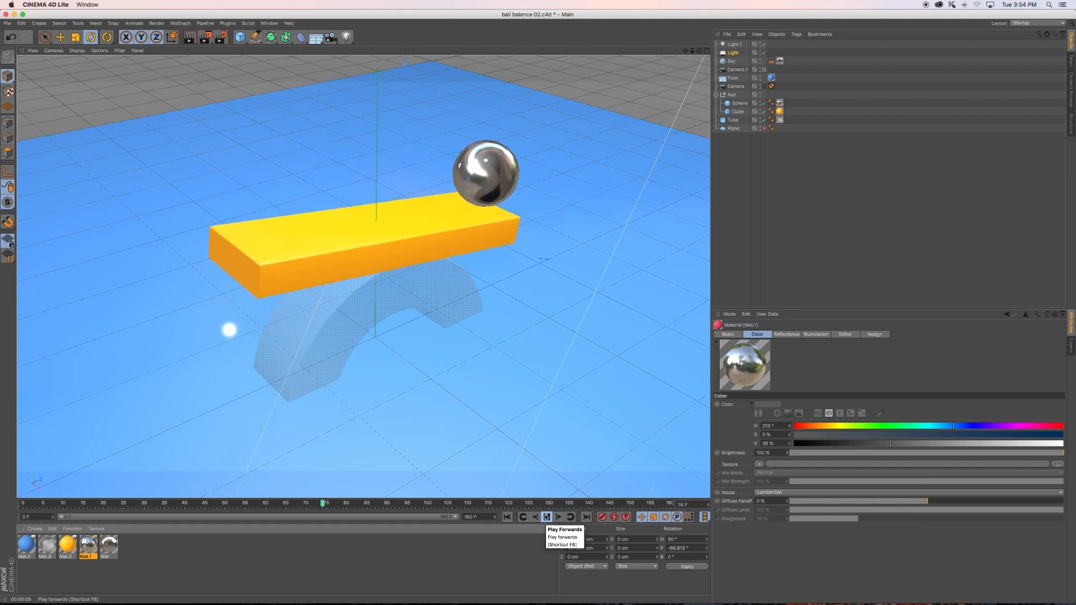
# - Stop the animation at frame 121 and render a narrow region of the arch and floor beneath the yellow board
pyautogui.click(547, 517)
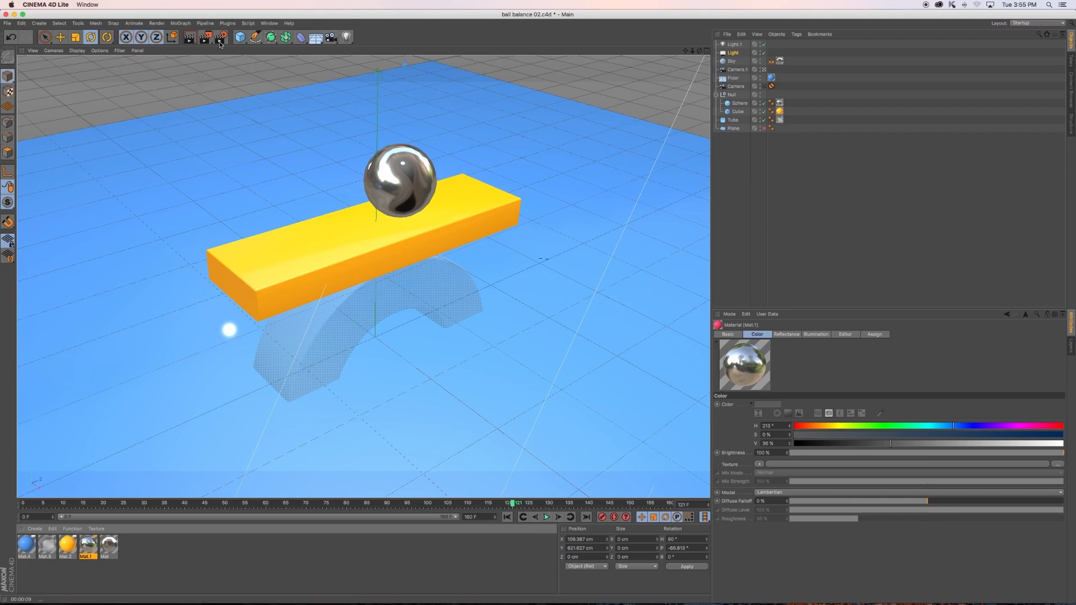
pyautogui.moveTo(208, 39); pyautogui.dragTo(234, 48)
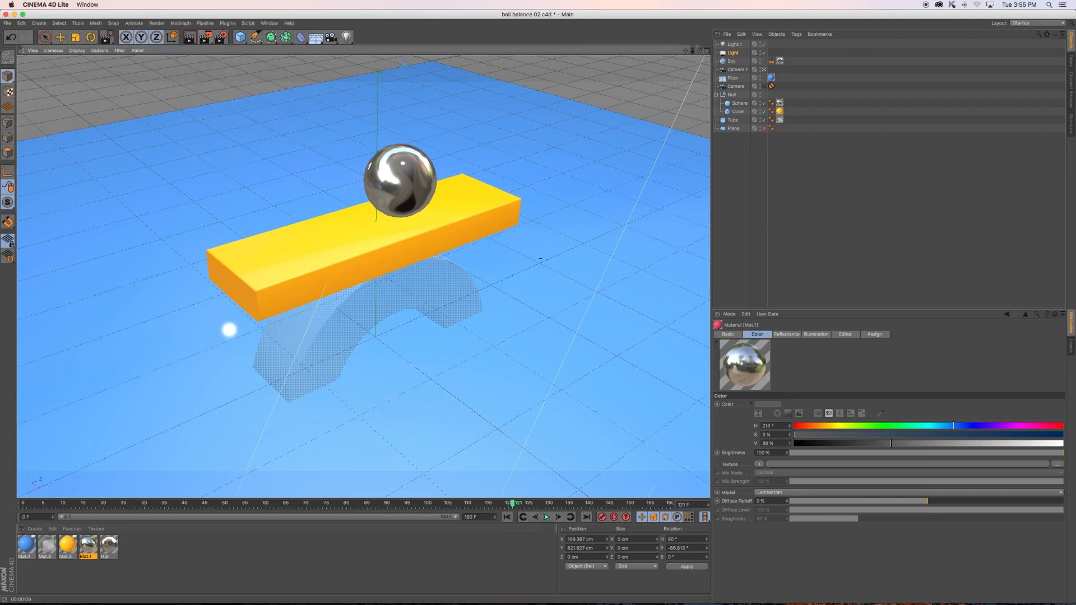
pyautogui.moveTo(363, 279); pyautogui.dragTo(401, 396)
pyautogui.press('r')
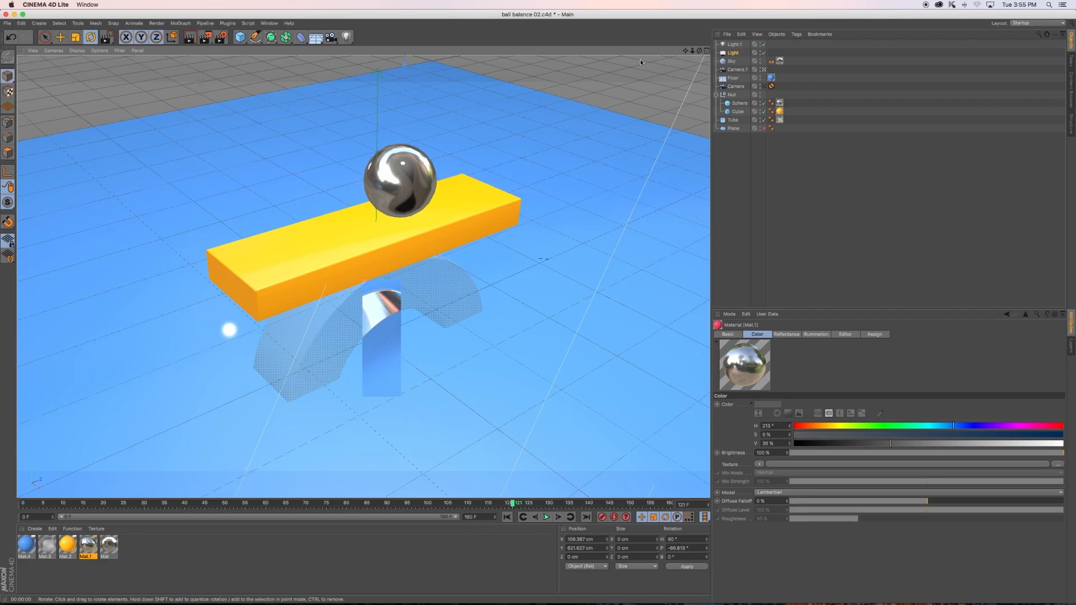
pyautogui.click(742, 265)
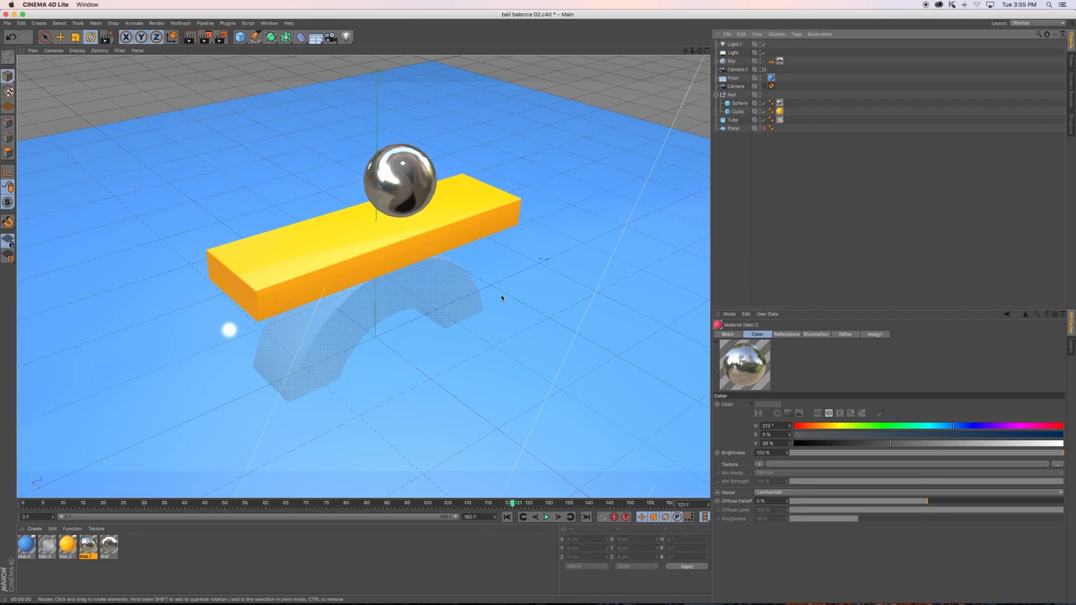
# - Render a larger region covering the yellow board, the arch beneath it and the surrounding floor
pyautogui.moveTo(207, 38); pyautogui.dragTo(240, 49)
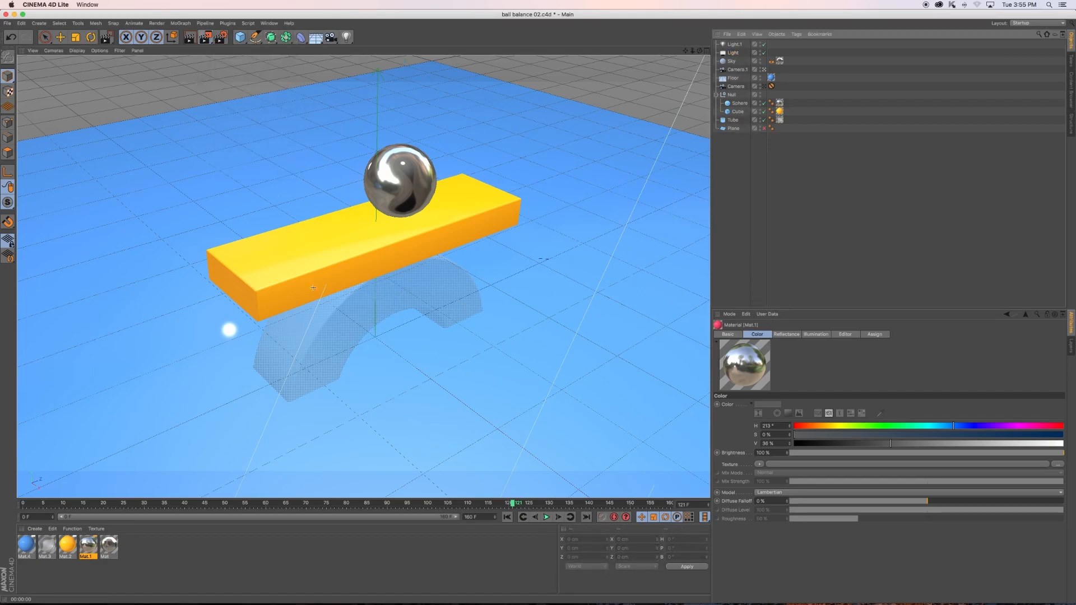
pyautogui.moveTo(205, 235); pyautogui.dragTo(565, 414)
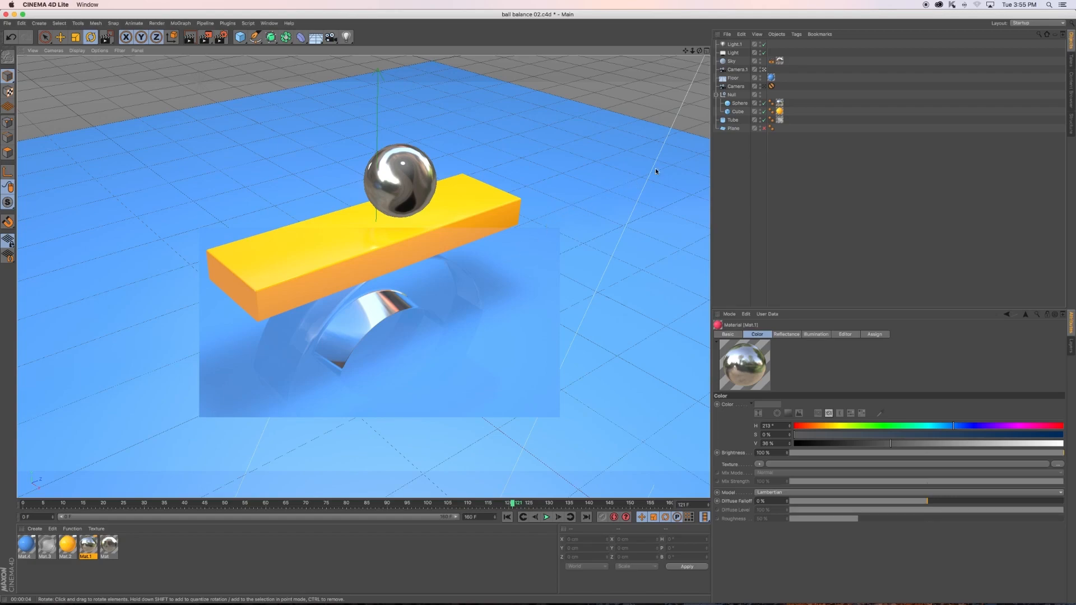
pyautogui.click(728, 156)
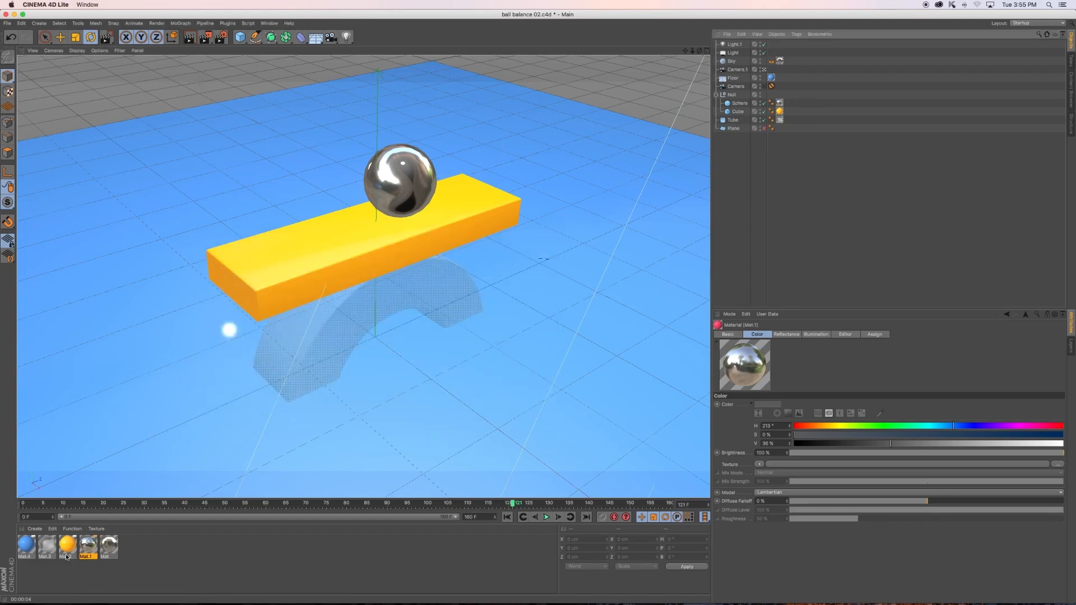
# - Apply the ball's metal material Mat.1 to the arch-shaped tube and render a preview of the view
pyautogui.moveTo(88, 548); pyautogui.dragTo(301, 366)
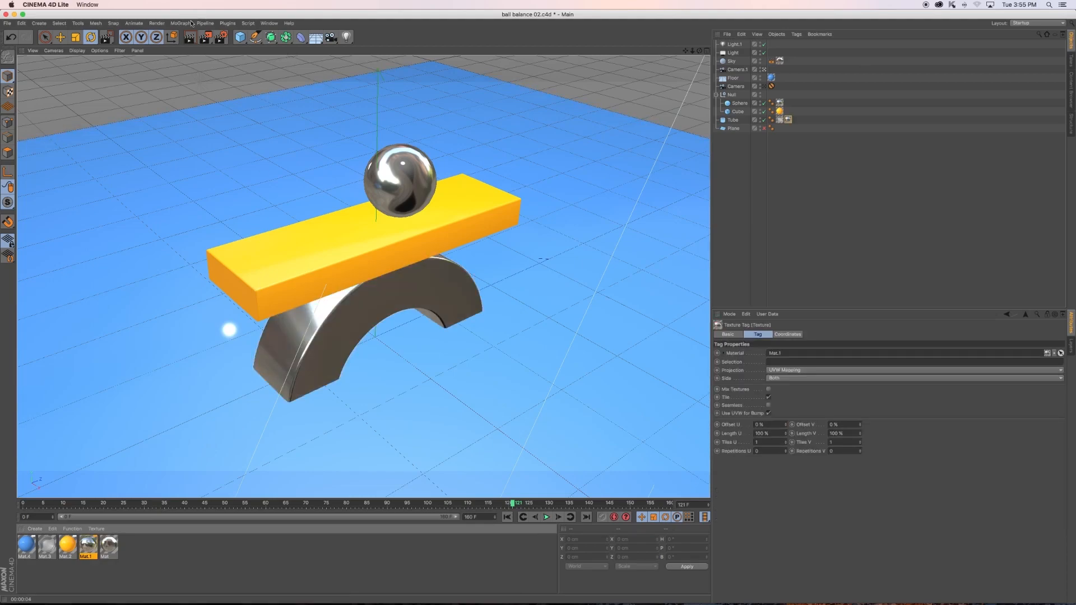
pyautogui.click(190, 37)
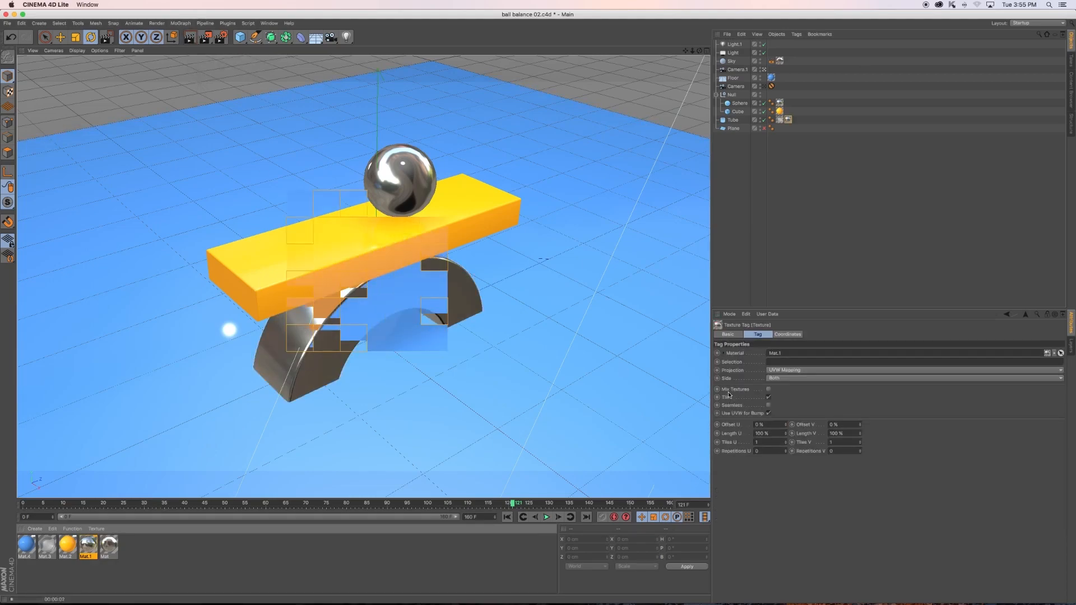